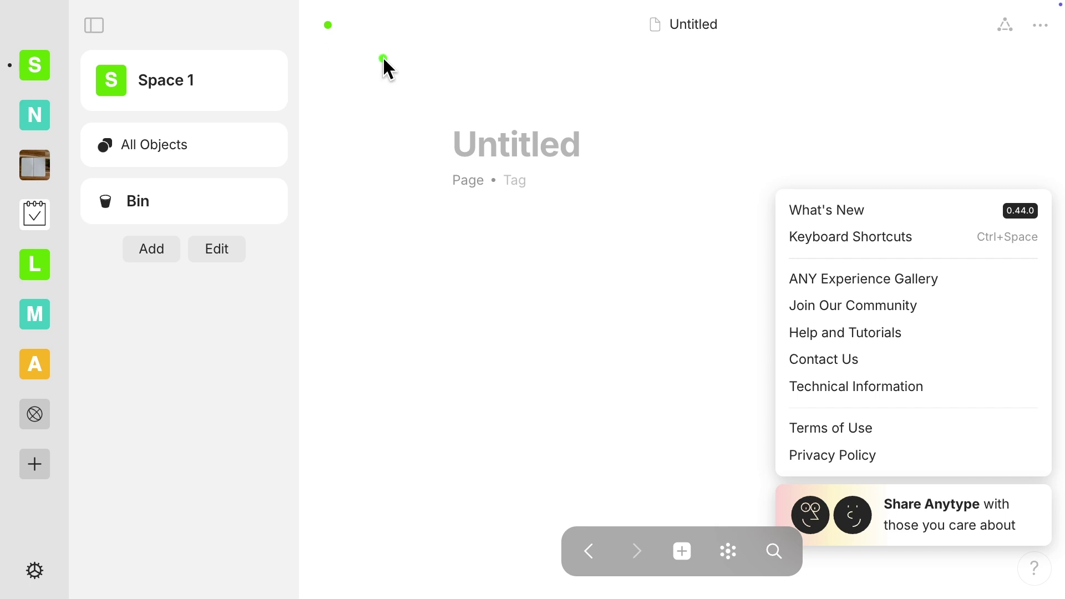
# Step: Add a Sets widget to the sidebar
pyautogui.moveTo(388, 57); pyautogui.dragTo(249, 40)
pyautogui.moveTo(244, 323); pyautogui.dragTo(159, 272)
pyautogui.click(147, 253)
pyautogui.click(159, 254)
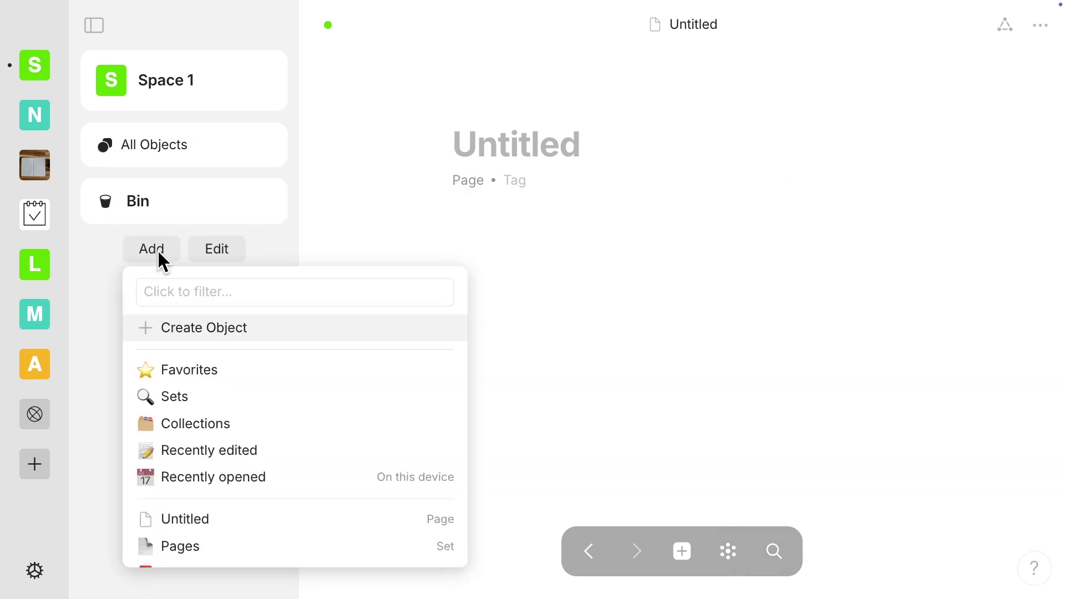
pyautogui.click(218, 397)
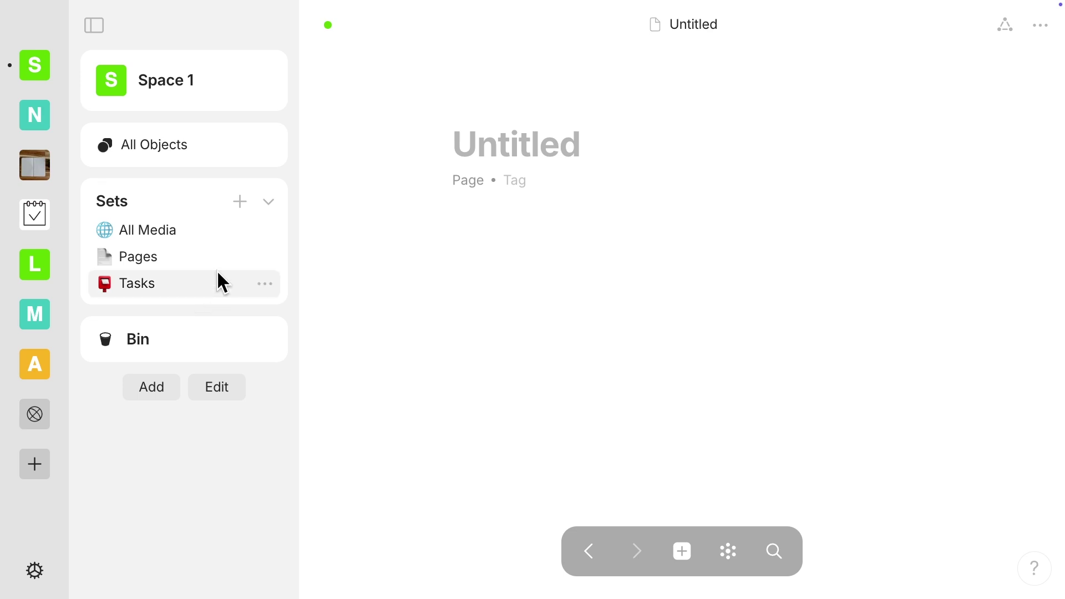
# Step: Create a new set querying by Last modified date and title it 'Last modifed'
pyautogui.moveTo(275, 201)
pyautogui.click(241, 202)
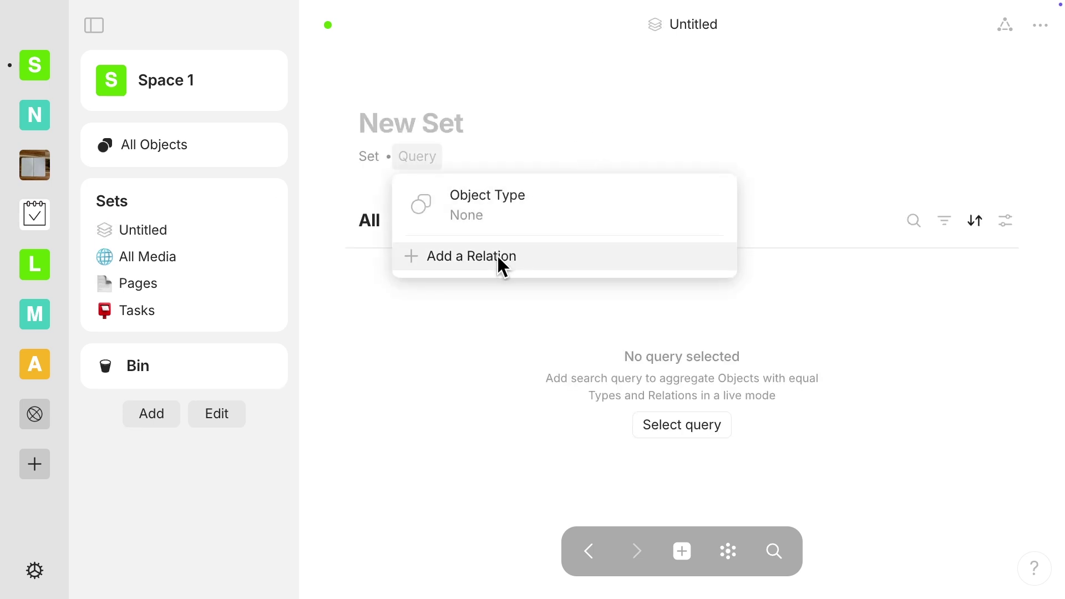
pyautogui.click(541, 263)
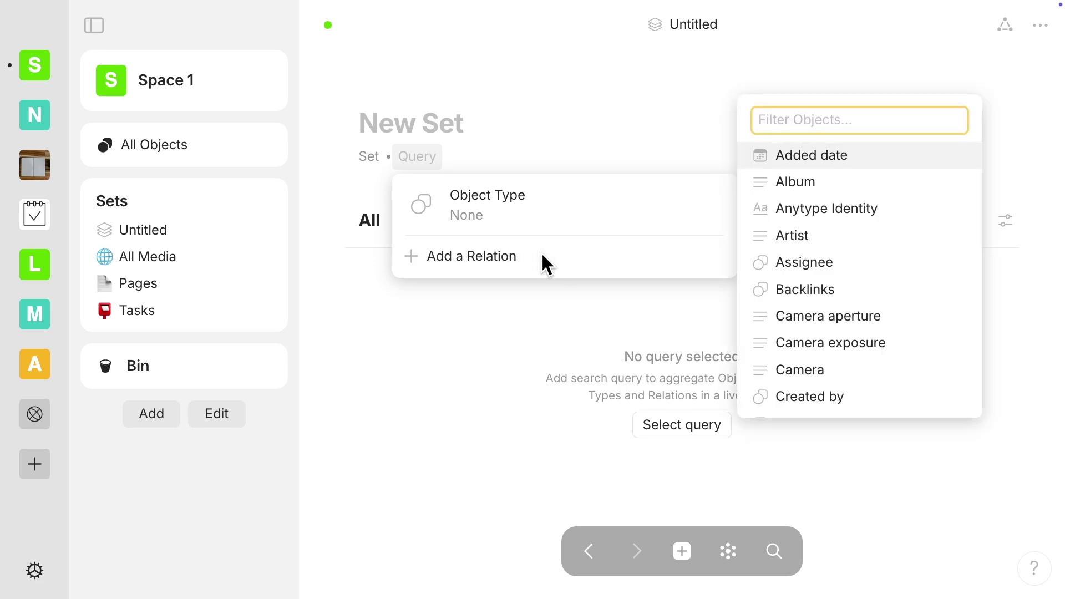
pyautogui.scroll(-5, 812, 366)
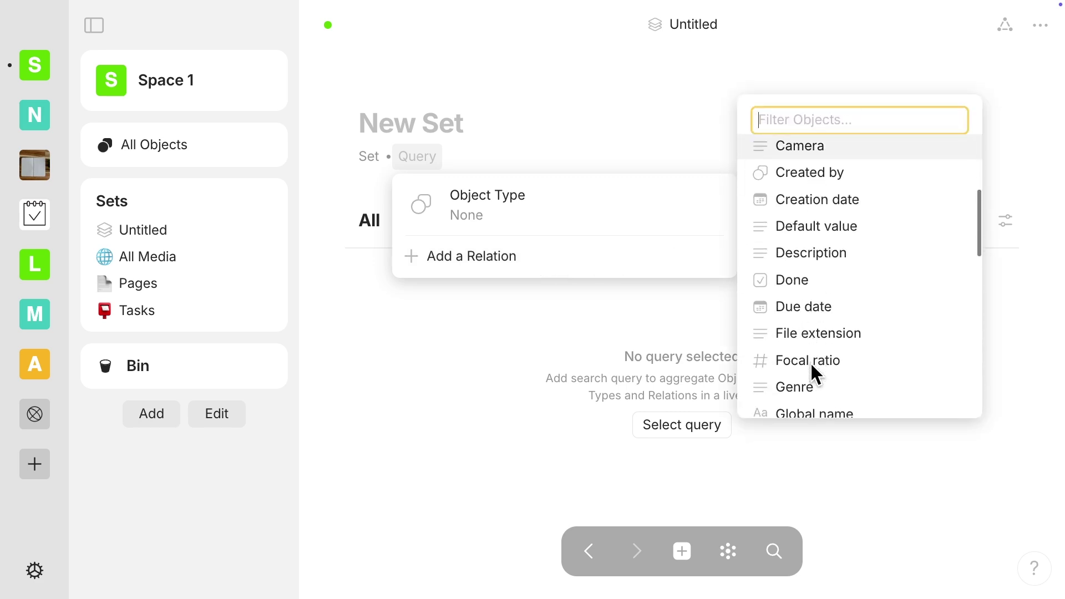
pyautogui.scroll(-5, 815, 374)
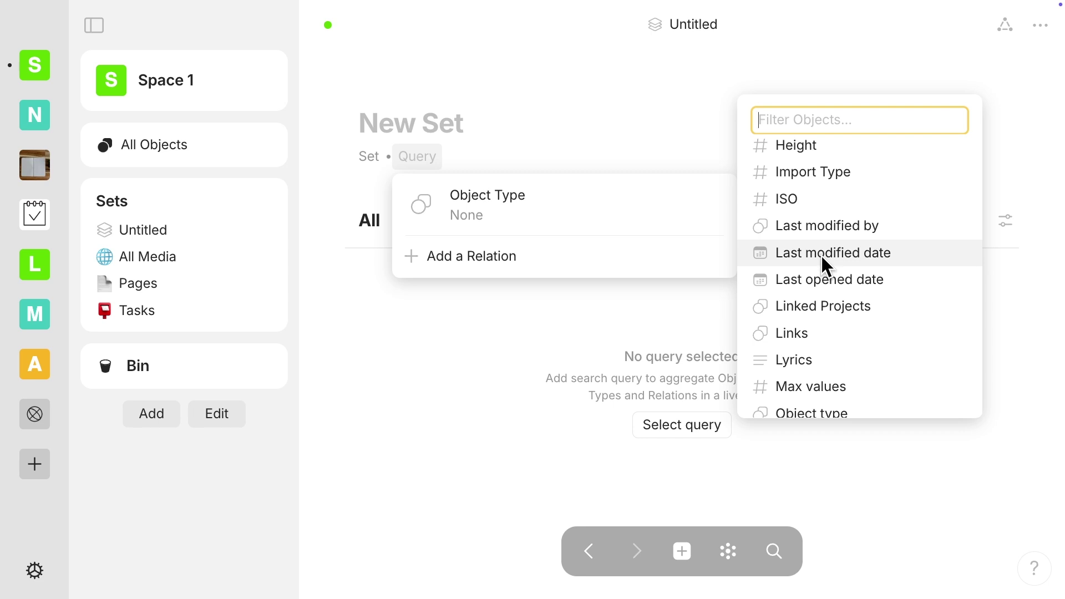
pyautogui.click(822, 257)
pyautogui.click(412, 115)
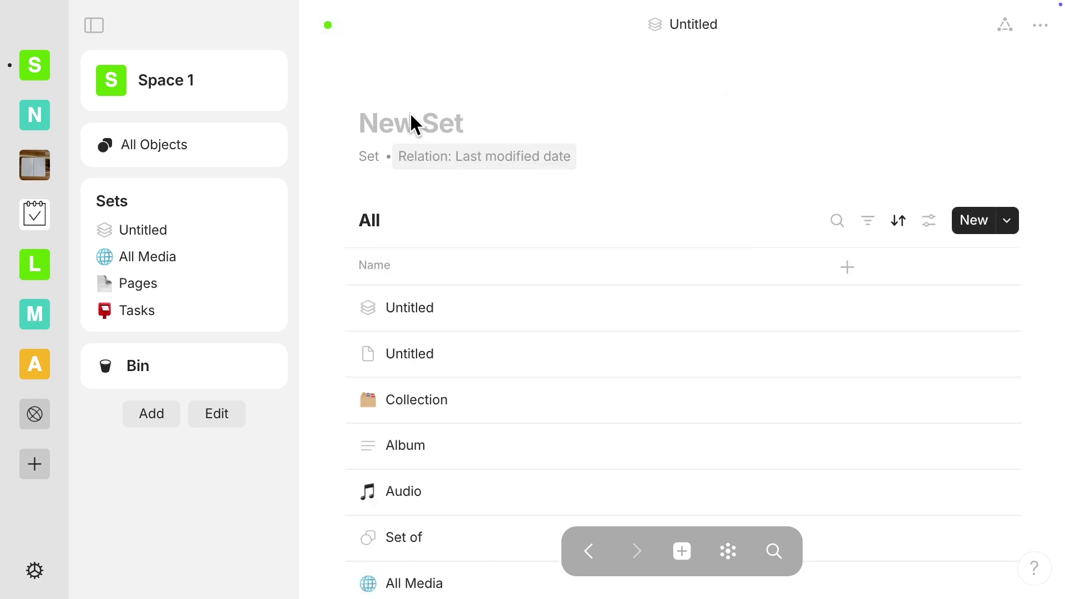
pyautogui.click(402, 118)
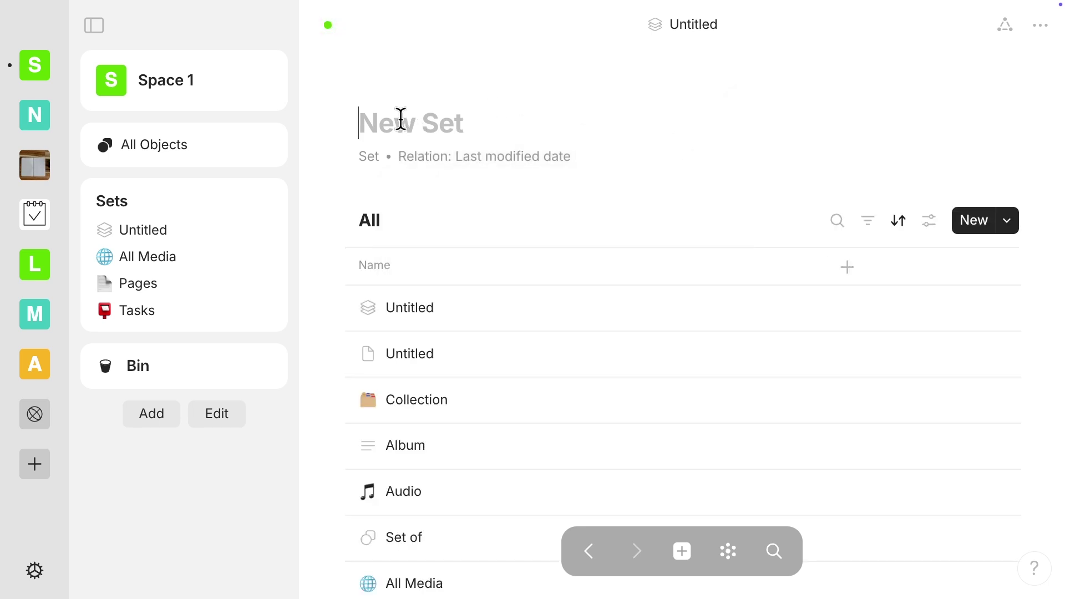
pyautogui.write('Las')
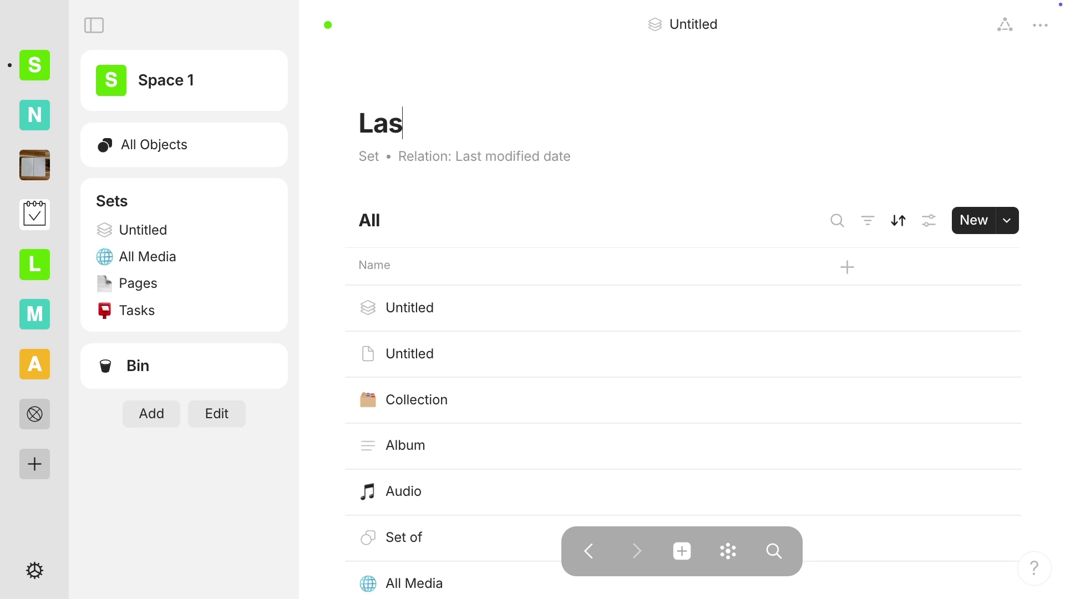
pyautogui.write('t mo')
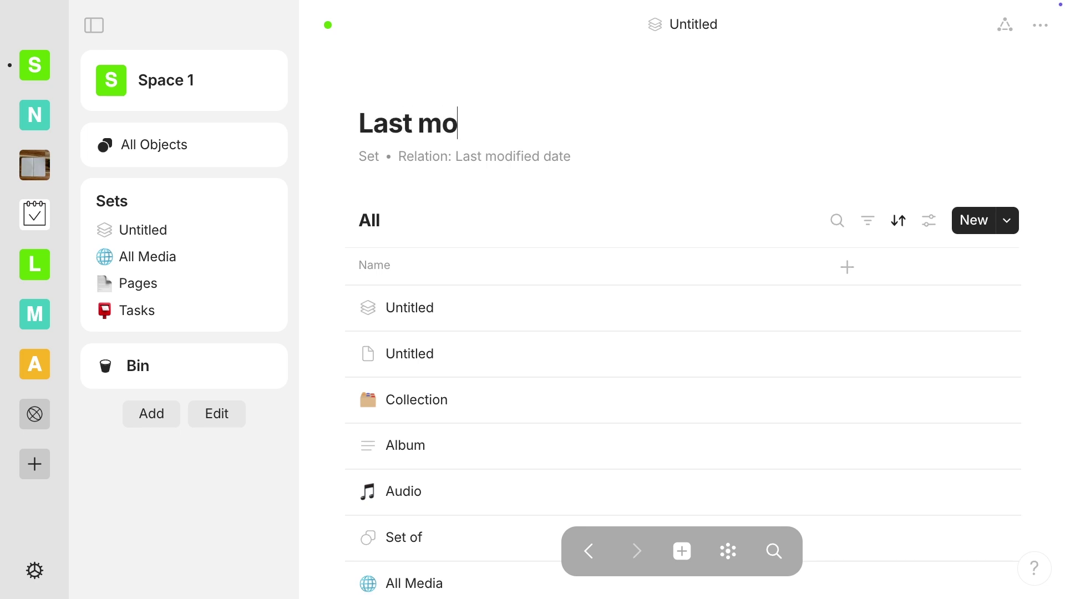
pyautogui.write('difed')
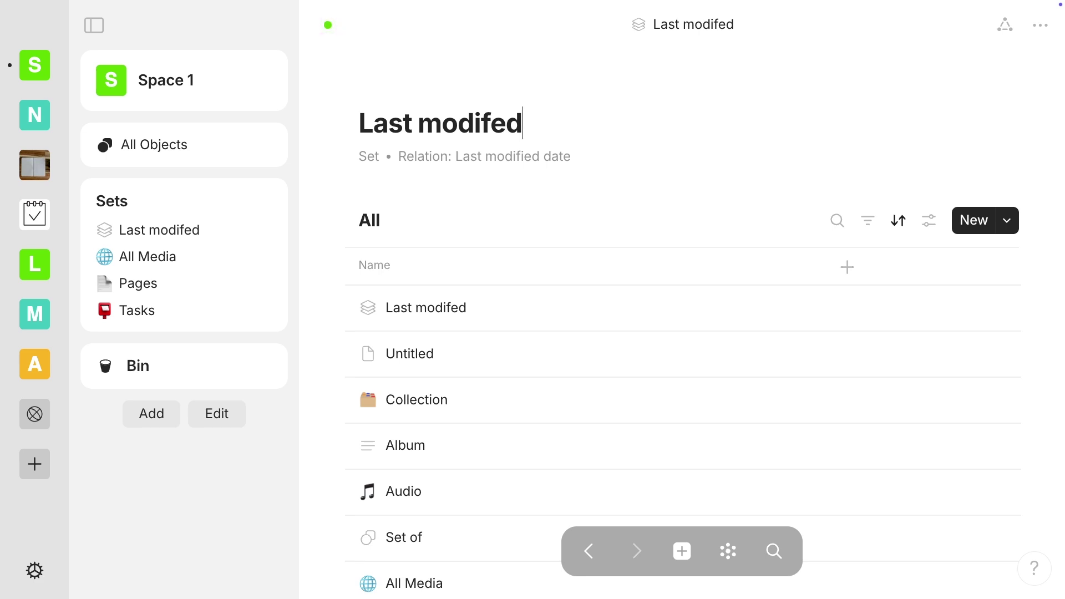
# Step: Add a Calendar-layout view to the Last modifed set
pyautogui.click(405, 221)
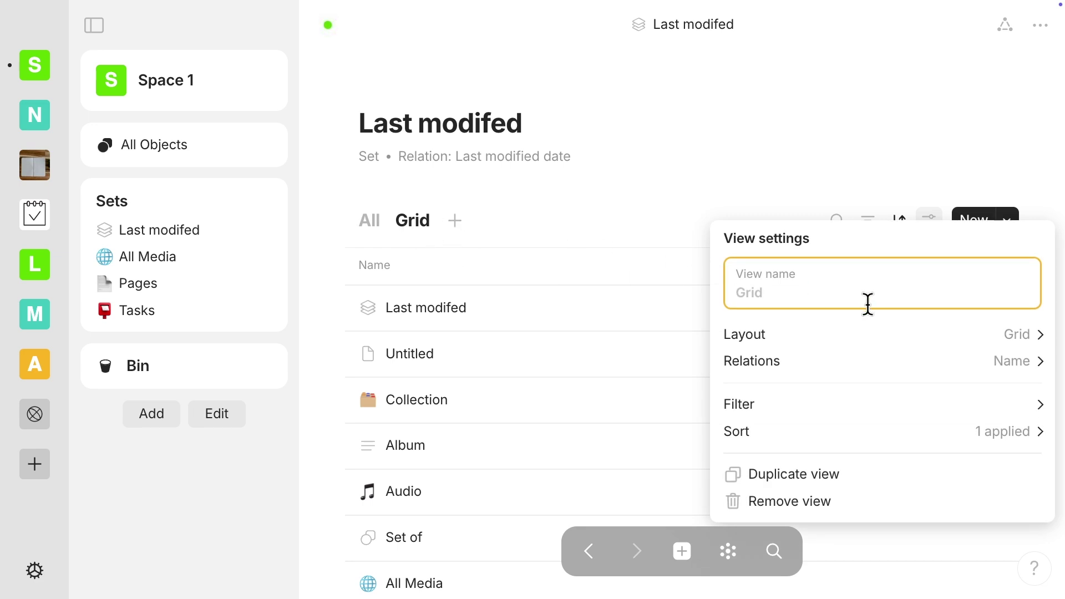
pyautogui.click(877, 335)
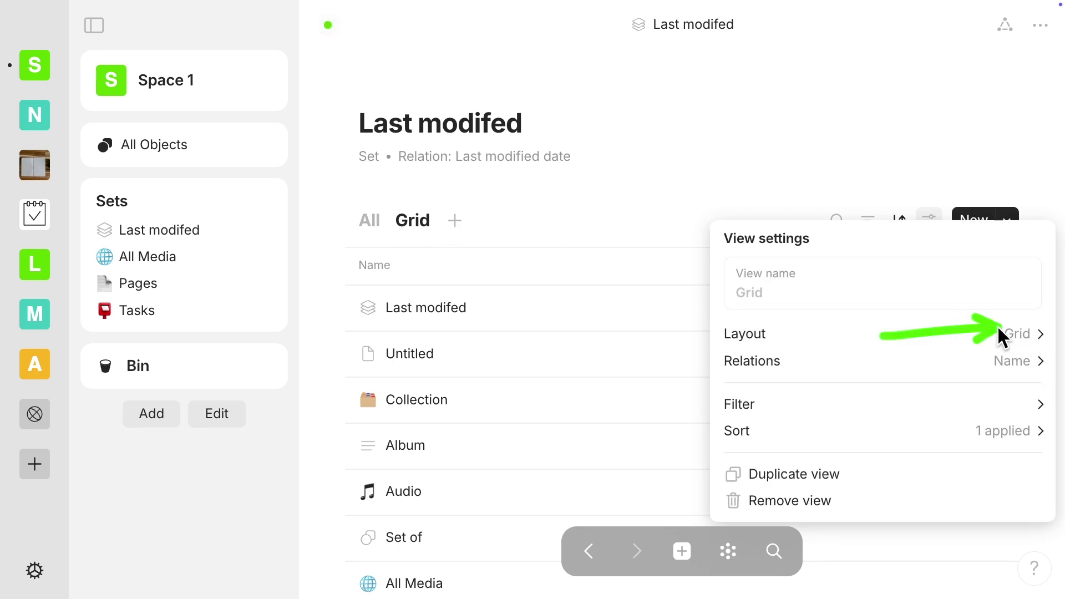
pyautogui.click(1030, 333)
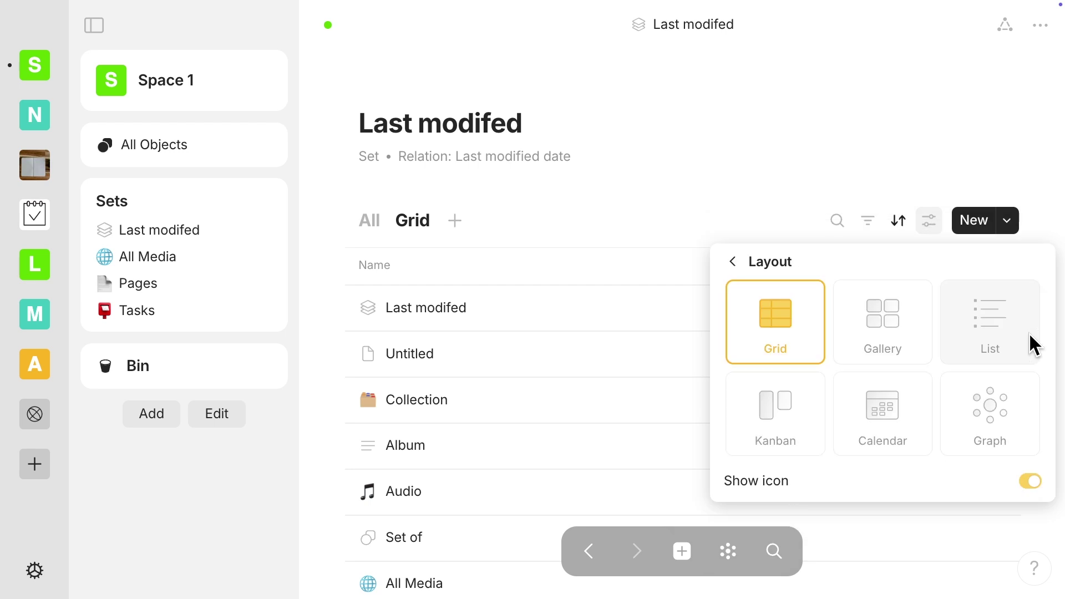
pyautogui.click(908, 450)
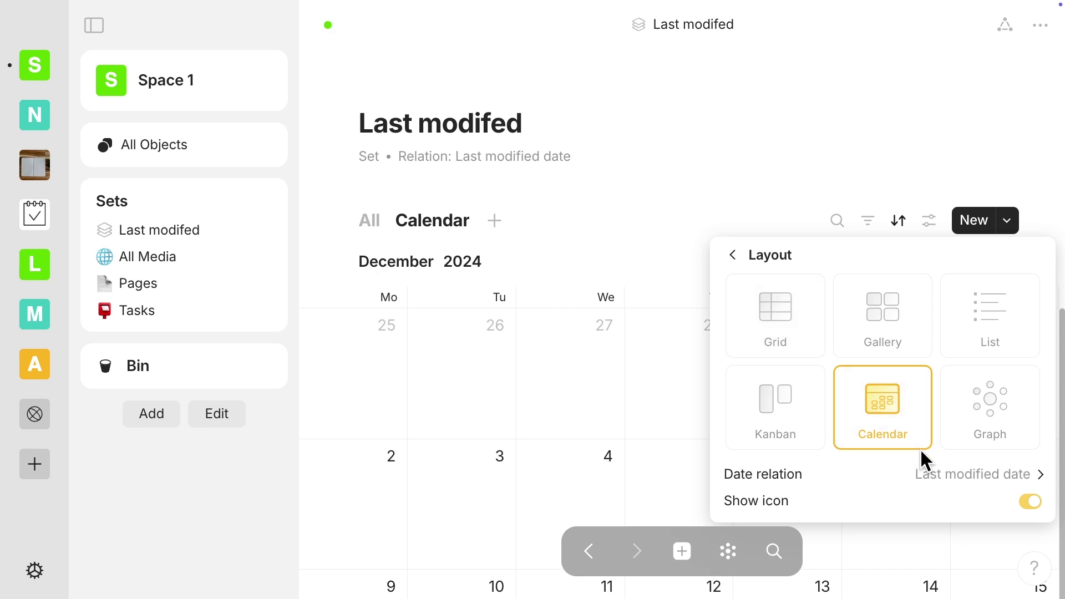
pyautogui.click(346, 255)
pyautogui.moveTo(346, 256)
pyautogui.mouseDown()
pyautogui.moveTo(259, 299)
pyautogui.moveTo(194, 378)
pyautogui.mouseUp()
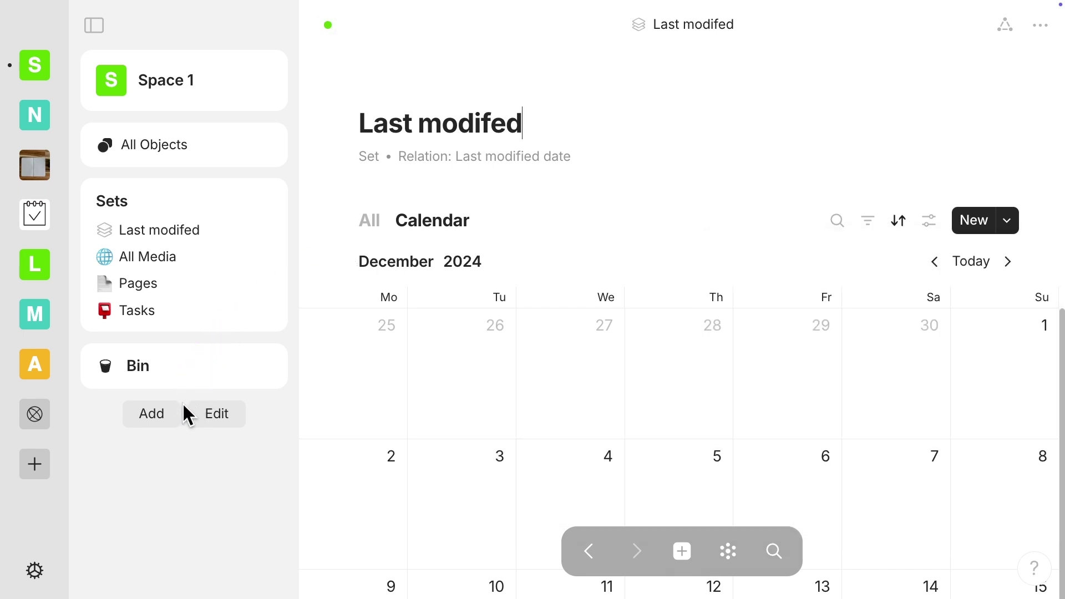
# Step: Add a Last modifed sidebar widget displayed as a calendar
pyautogui.click(162, 417)
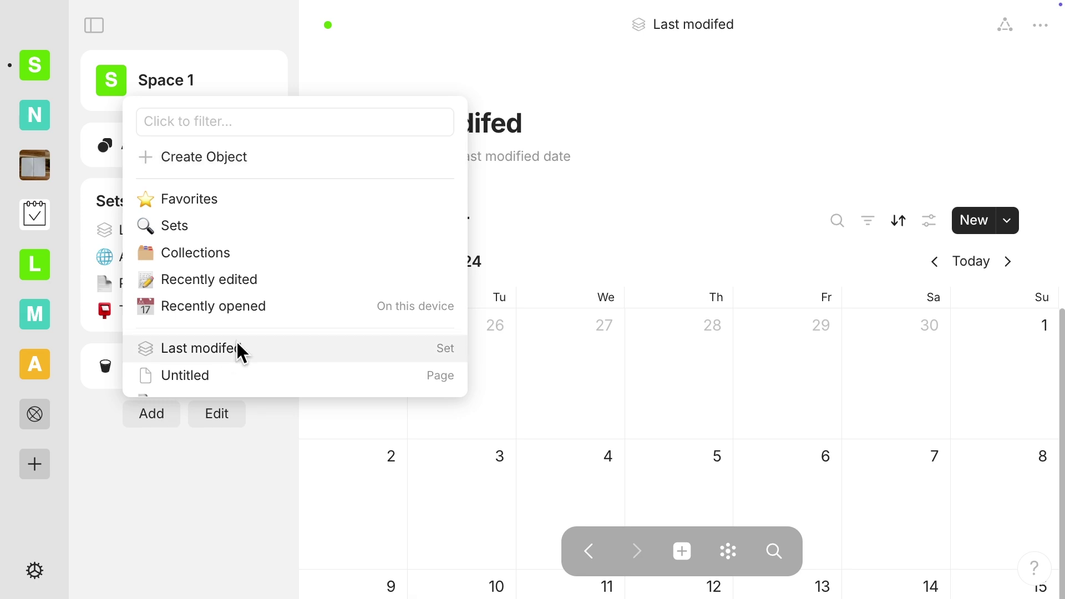
pyautogui.click(299, 347)
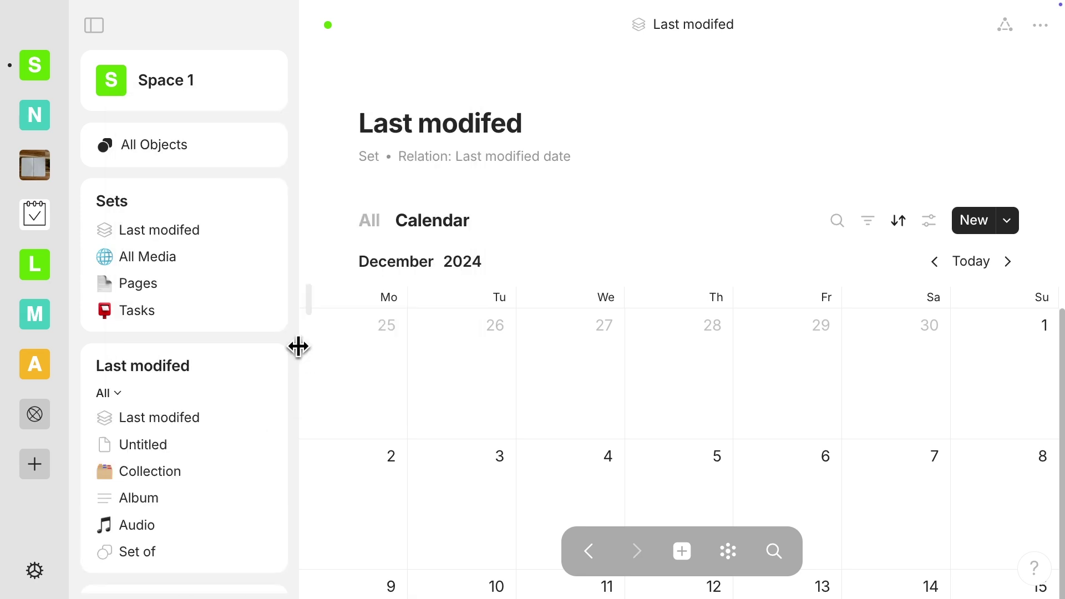
pyautogui.click(118, 392)
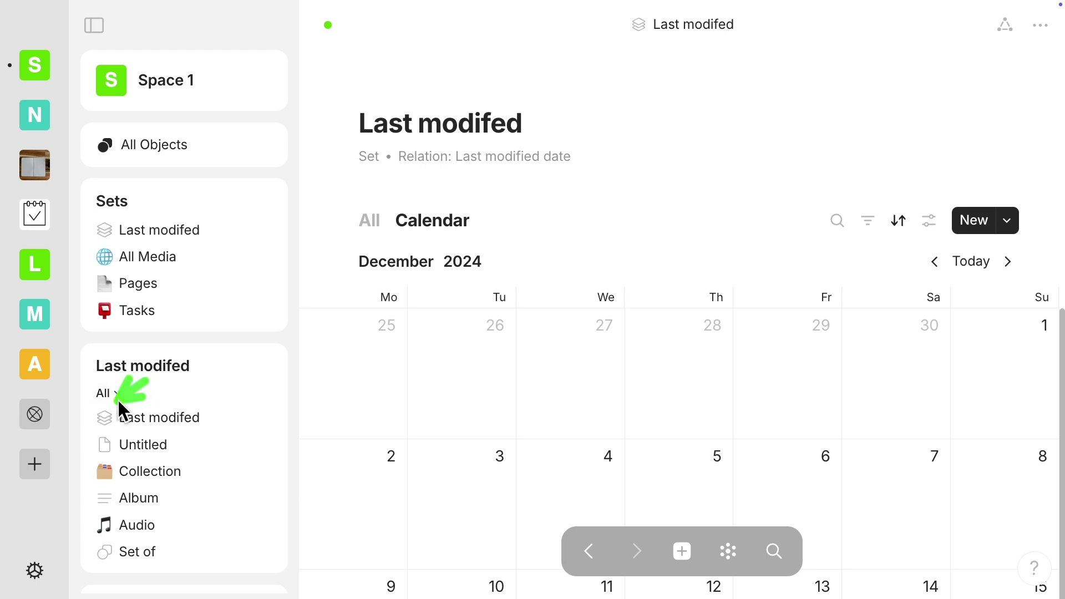
pyautogui.click(115, 393)
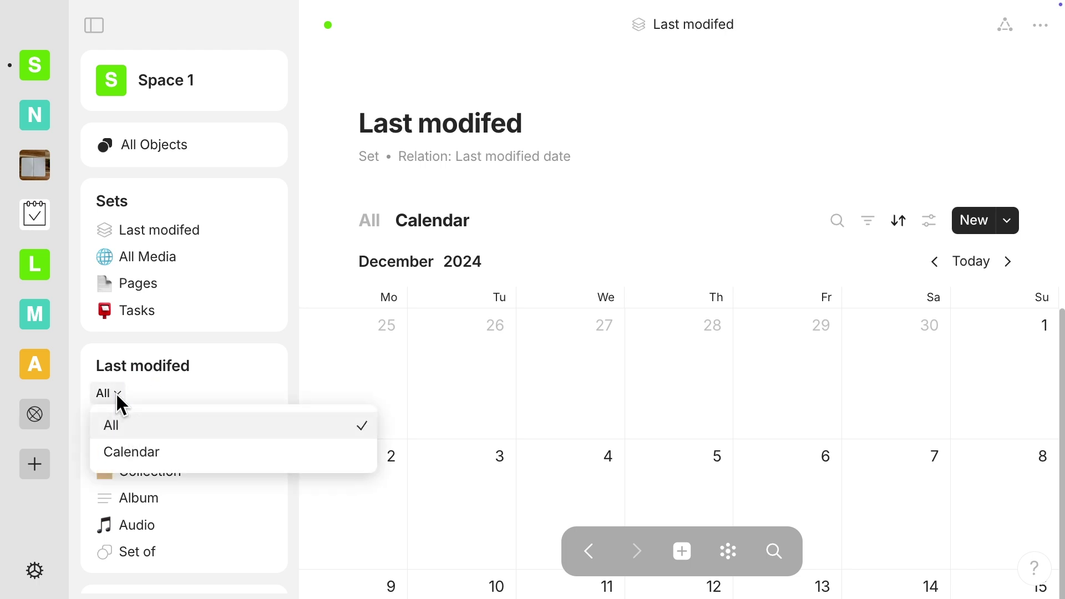
pyautogui.click(126, 453)
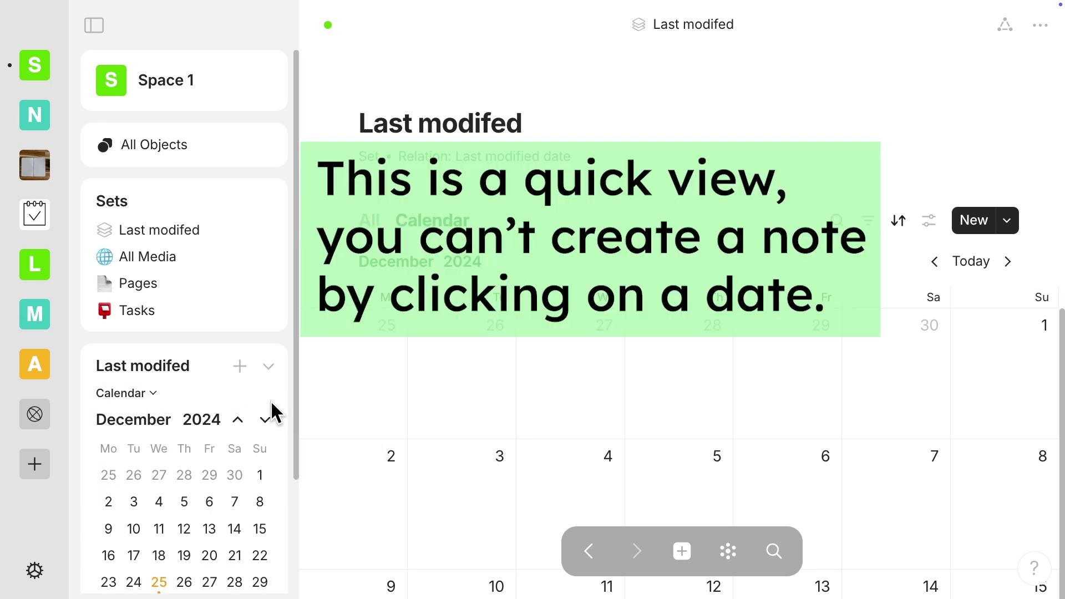
# Step: Check the objects modified on Dec 25, then collapse the Last modifed widget
pyautogui.scroll(-3, 272, 407)
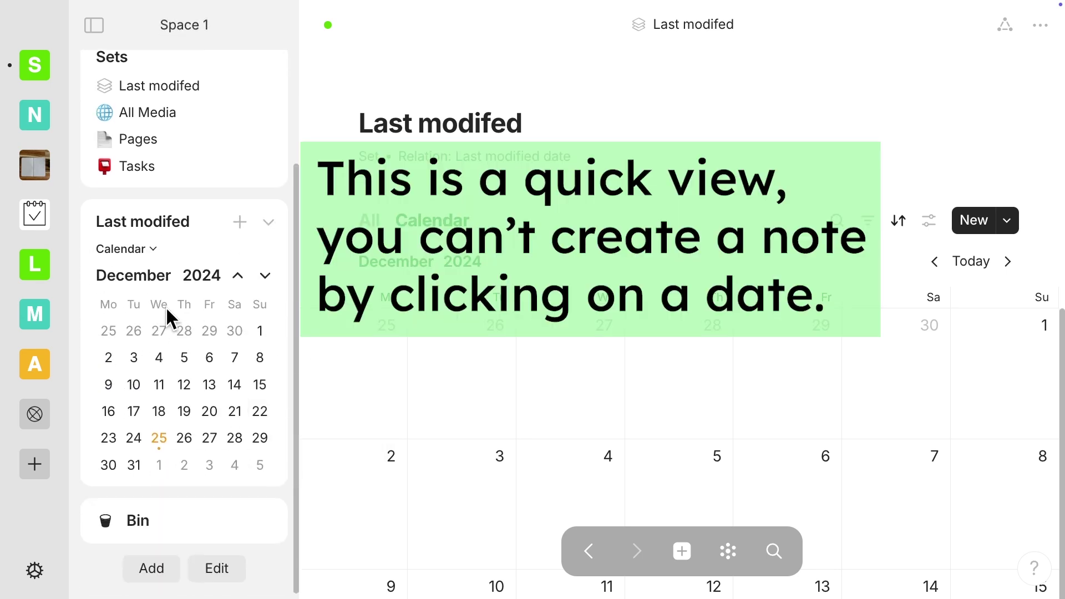
pyautogui.click(159, 438)
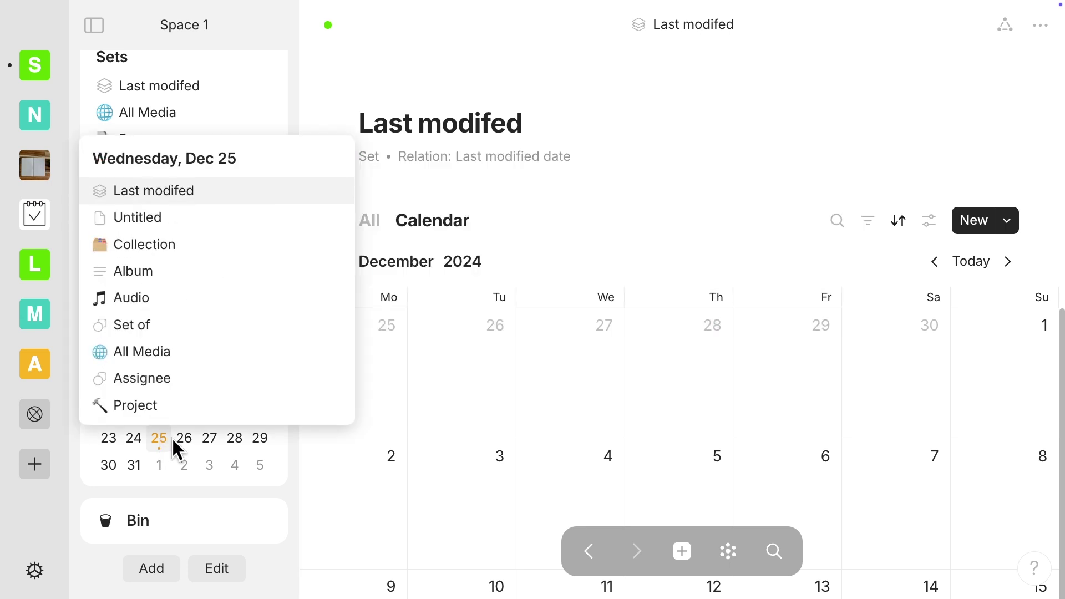
pyautogui.click(375, 428)
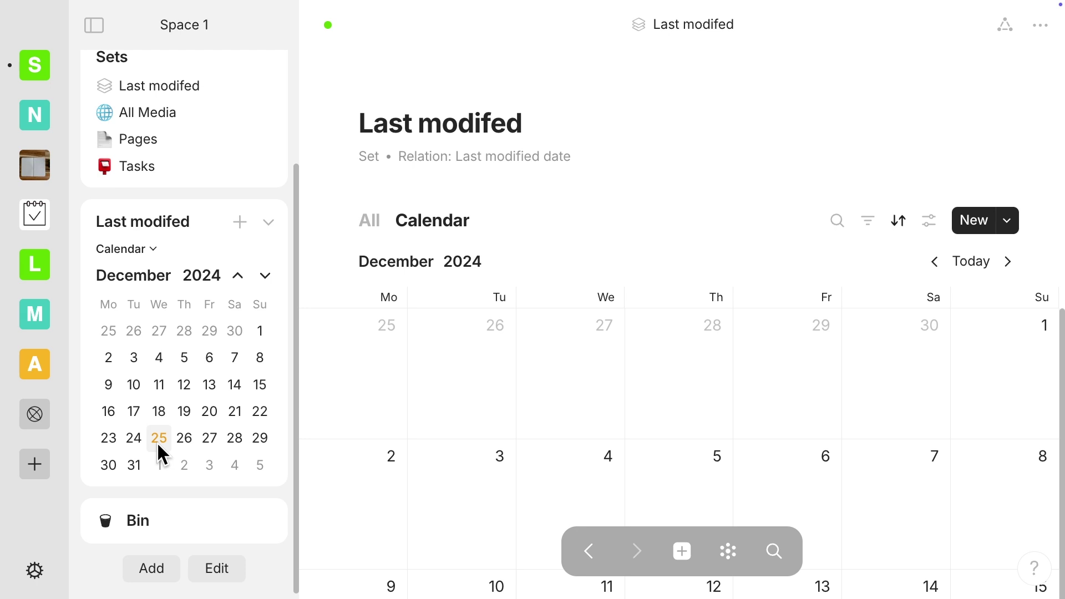
pyautogui.click(269, 222)
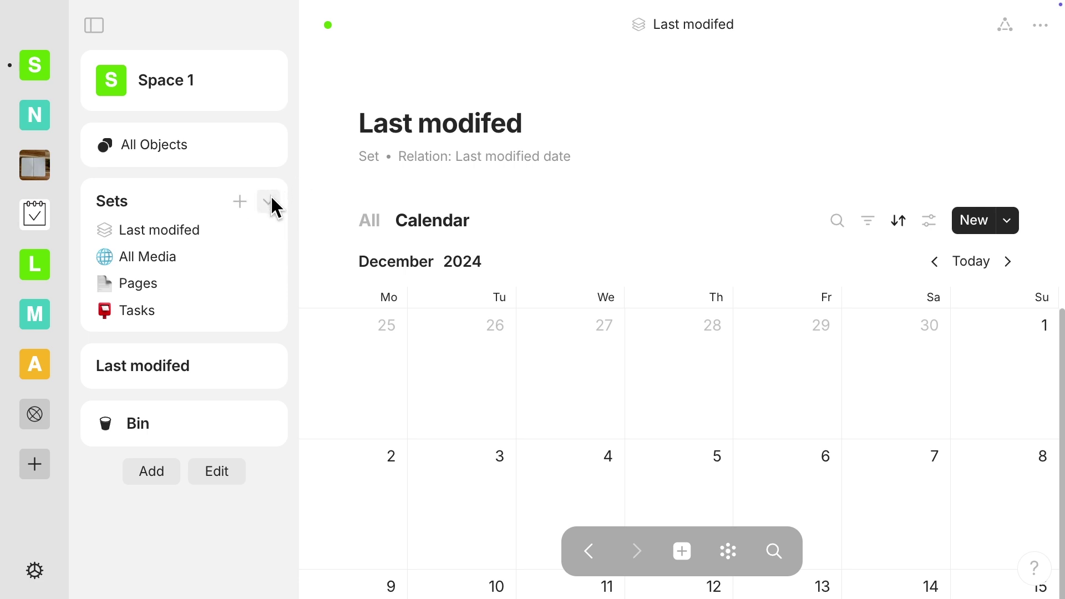
# Step: Collapse the Sets widget and create a new object type named 'Daily' under All Objects
pyautogui.click(270, 195)
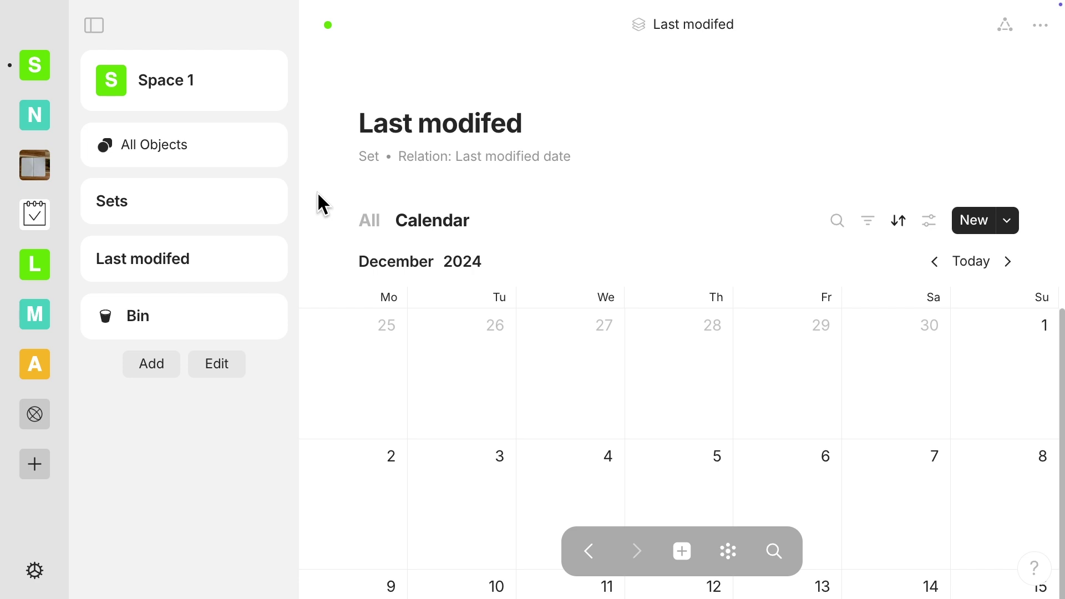
pyautogui.moveTo(344, 81); pyautogui.dragTo(245, 138)
pyautogui.click(268, 148)
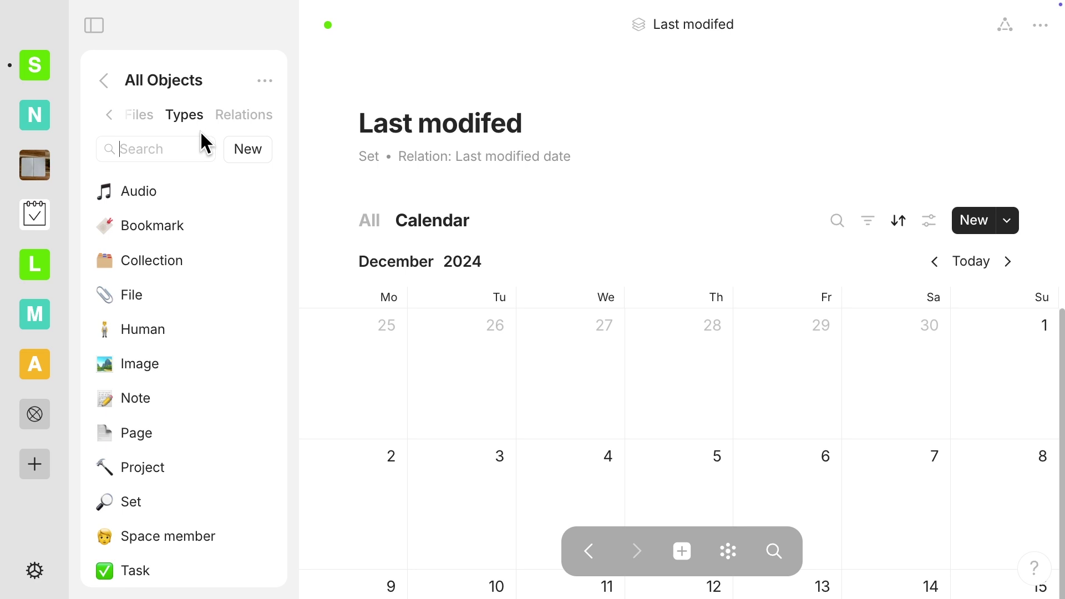
pyautogui.click(250, 148)
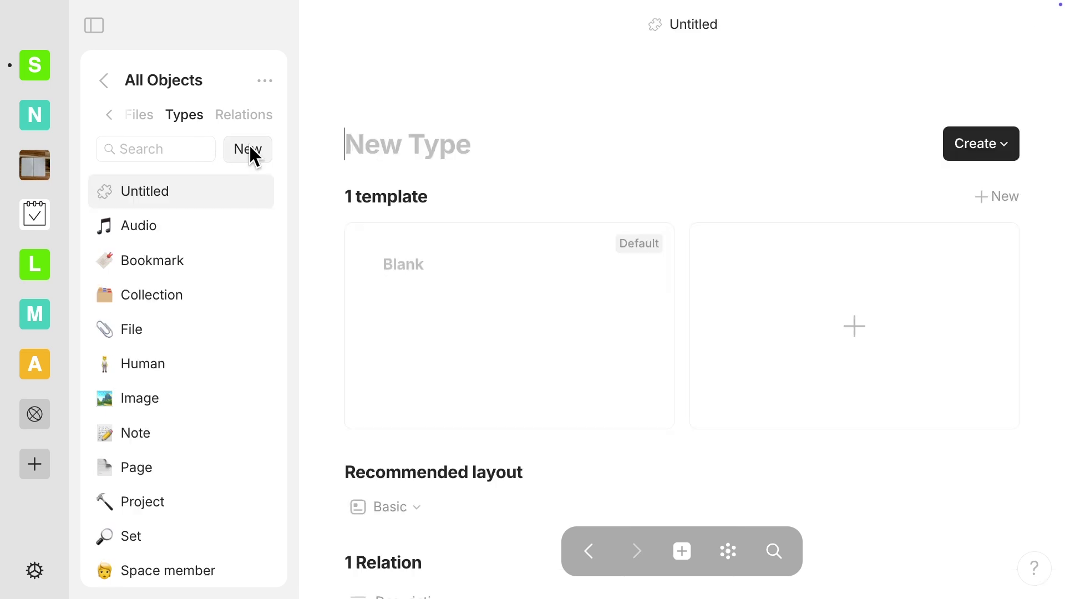
pyautogui.write('Daily')
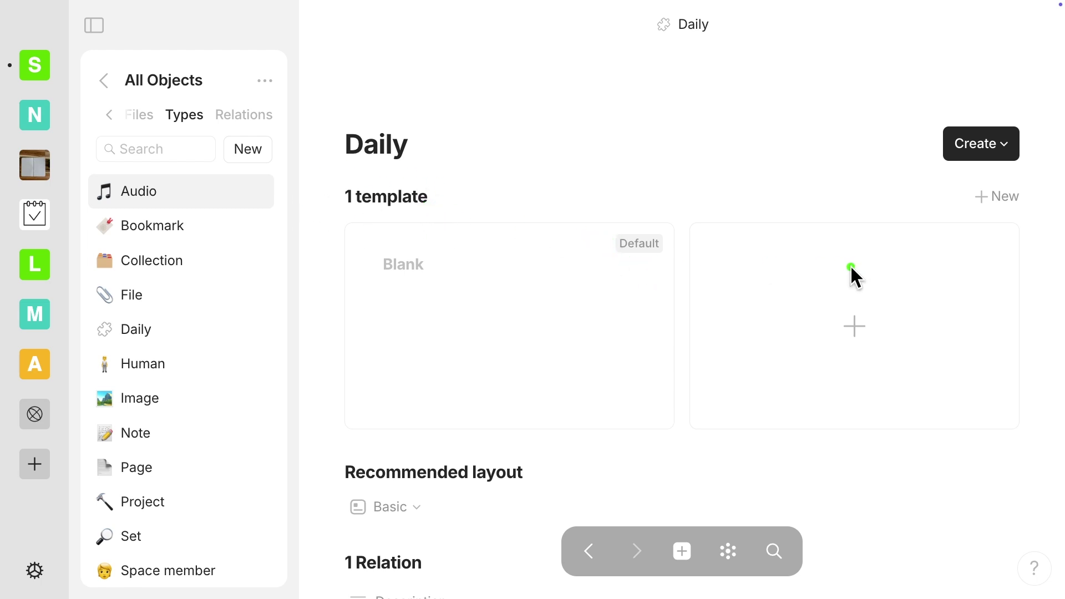
# Step: Start a new Daily template and title it 'Daily_2025'
pyautogui.click(861, 254)
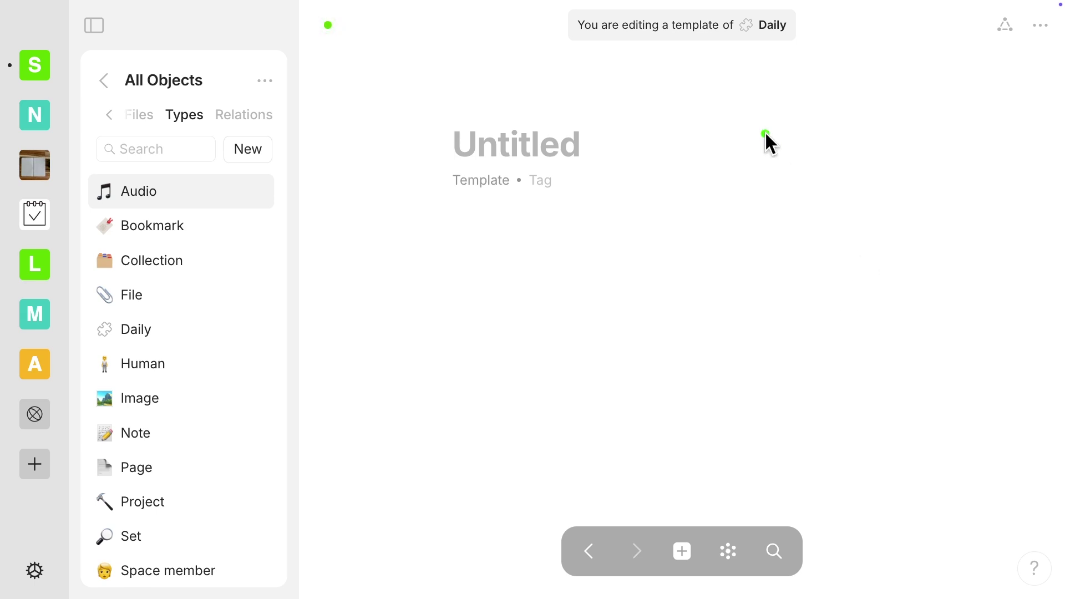
pyautogui.moveTo(764, 133); pyautogui.dragTo(721, 46)
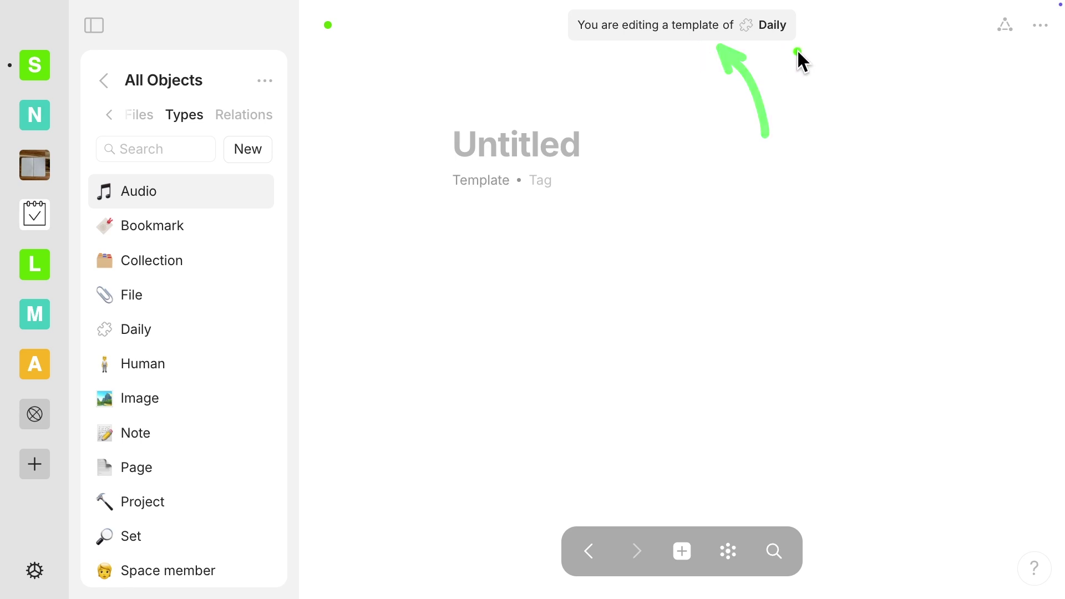
pyautogui.moveTo(755, 113)
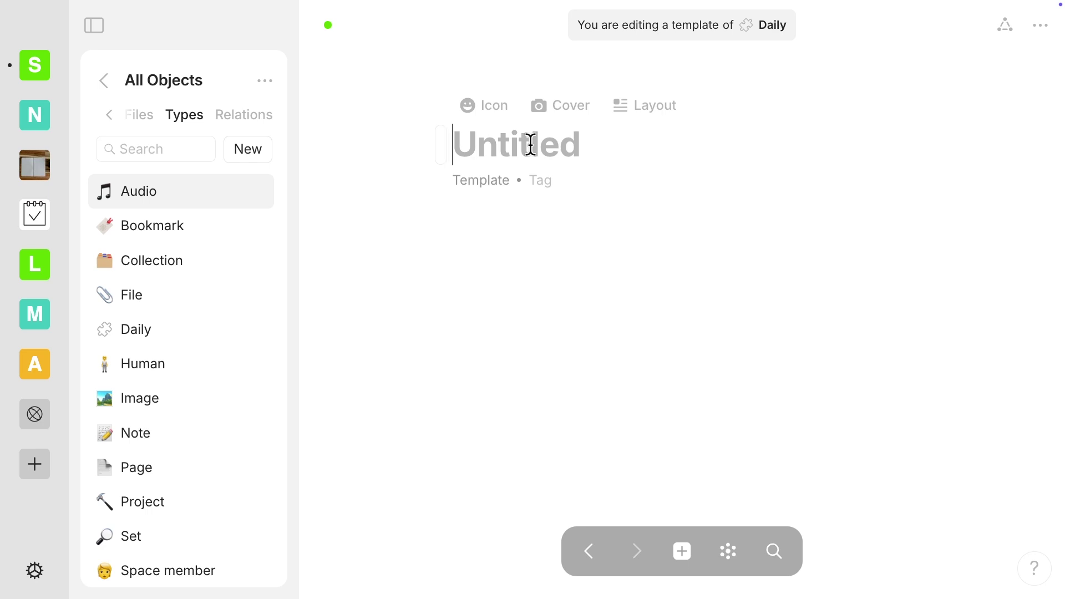
pyautogui.write('Da')
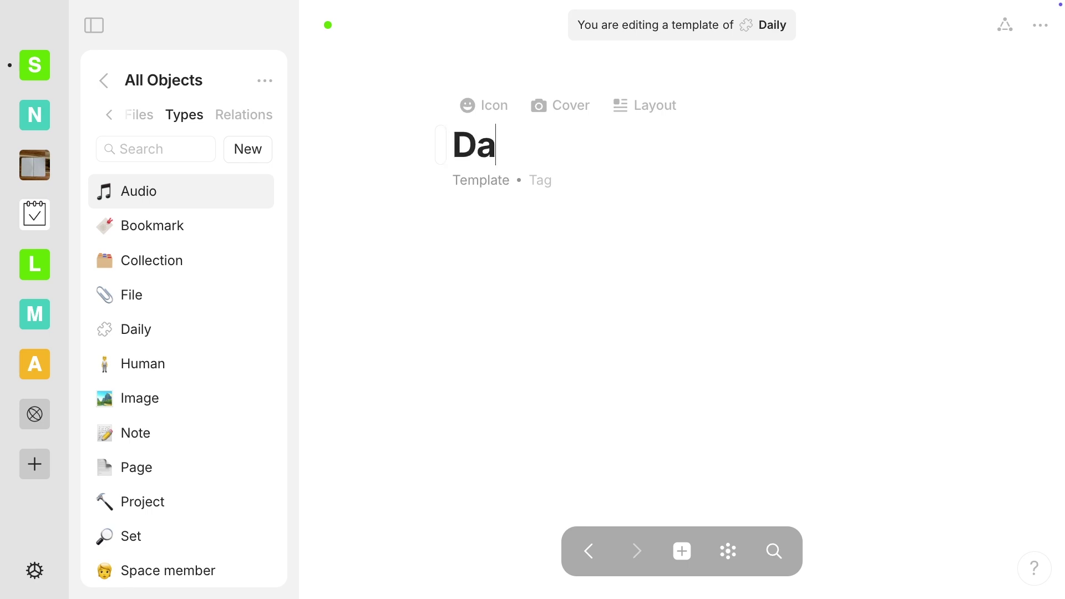
pyautogui.write('ily_')
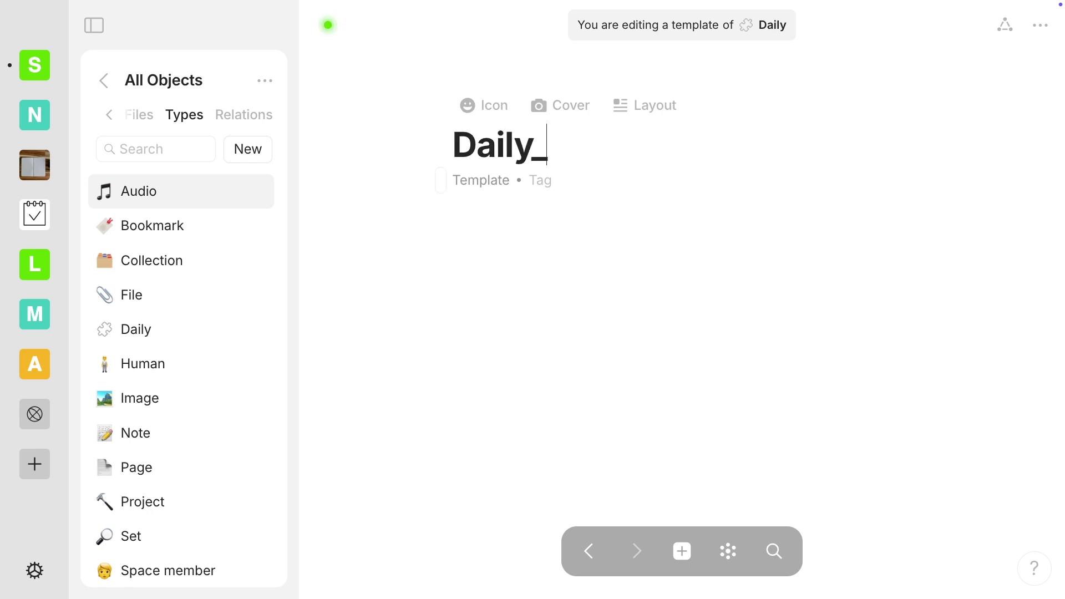
pyautogui.write('2025')
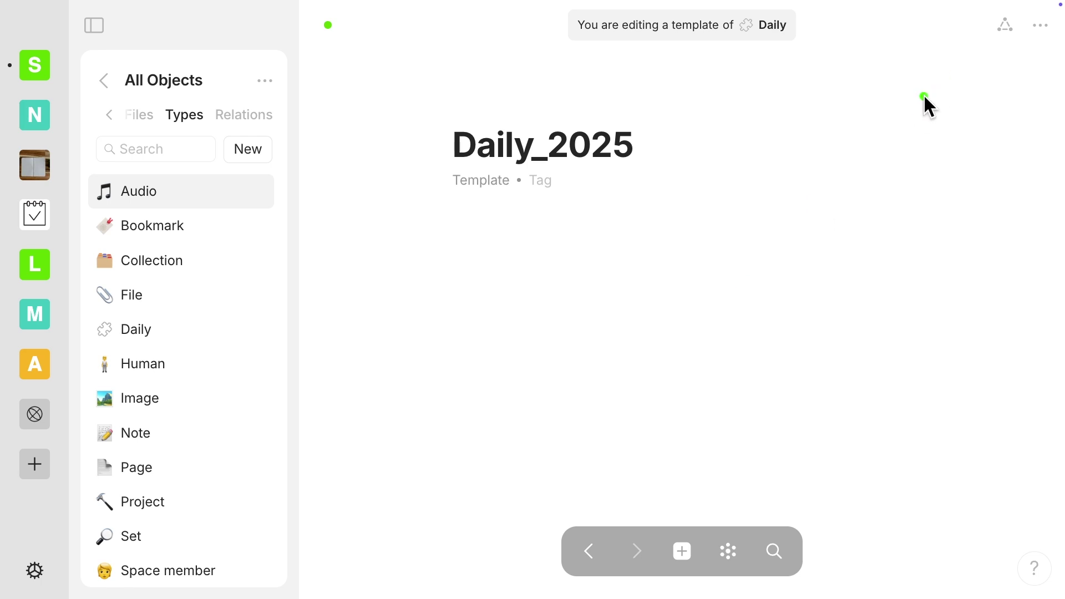
# Step: Unfeature Backlinks and Tag in the template's relations and begin adding a new relation
pyautogui.moveTo(921, 97); pyautogui.dragTo(981, 37)
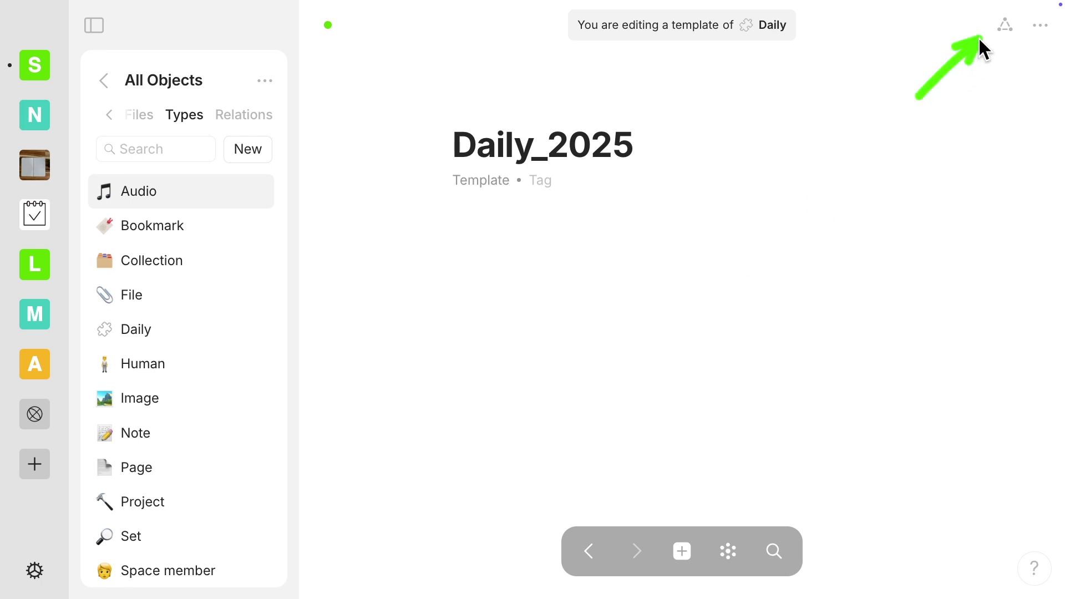
pyautogui.click(1005, 26)
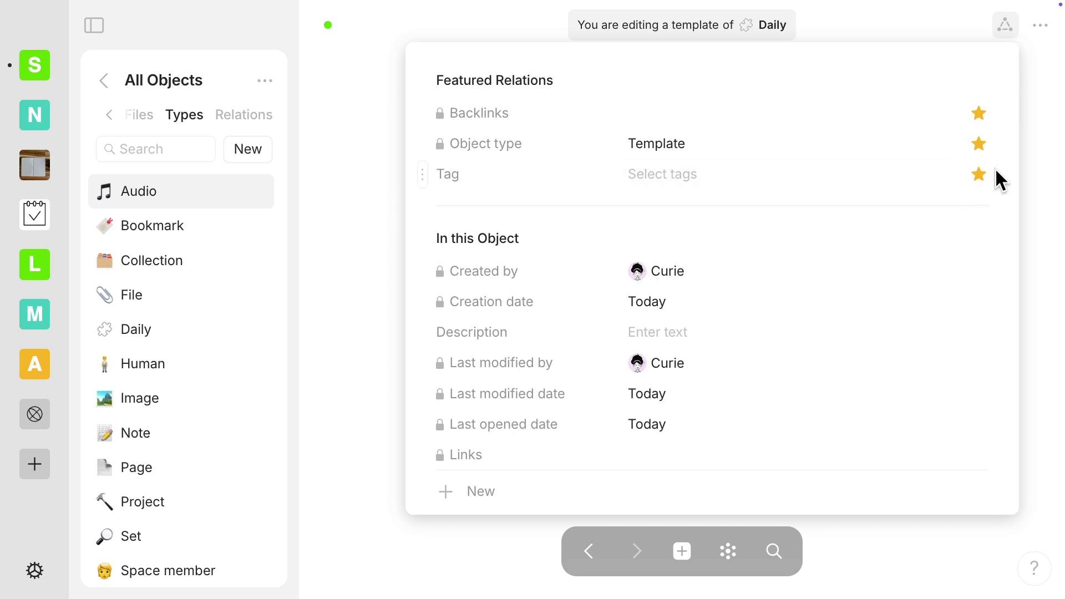
pyautogui.click(368, 114)
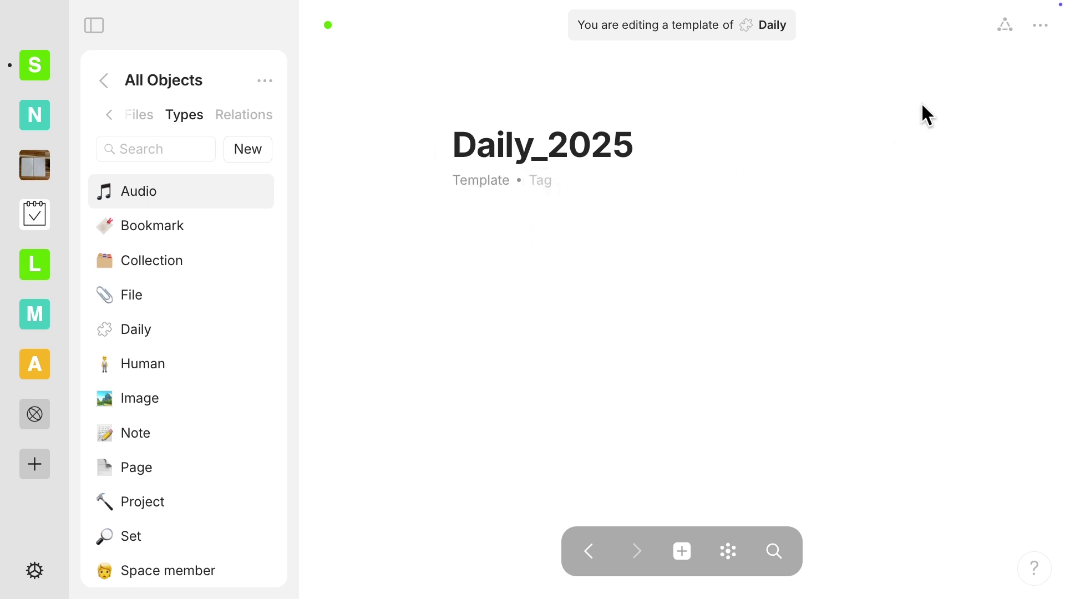
pyautogui.click(1005, 26)
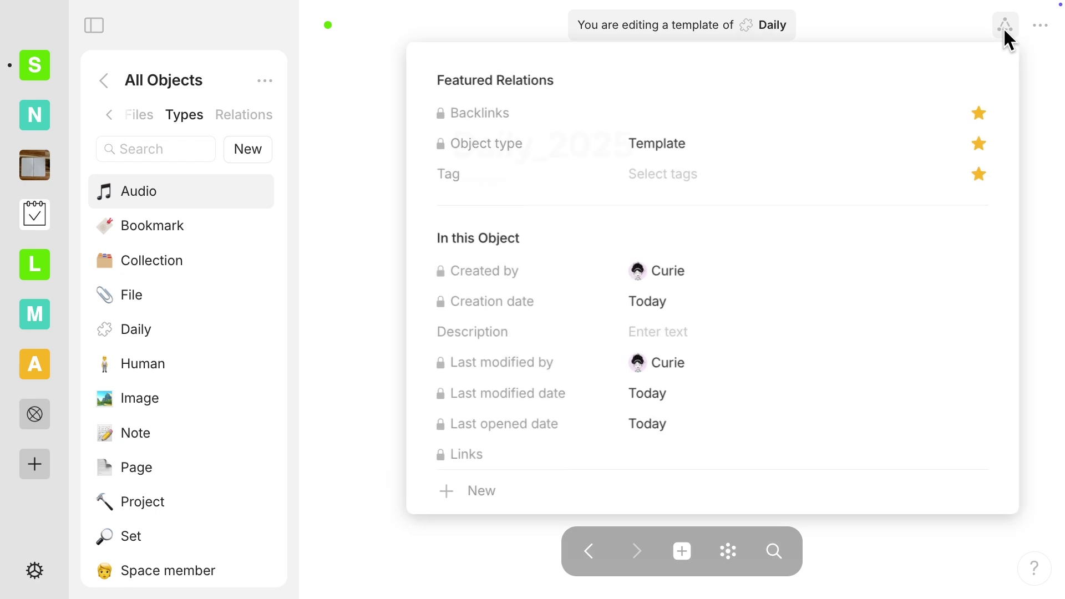
pyautogui.click(981, 114)
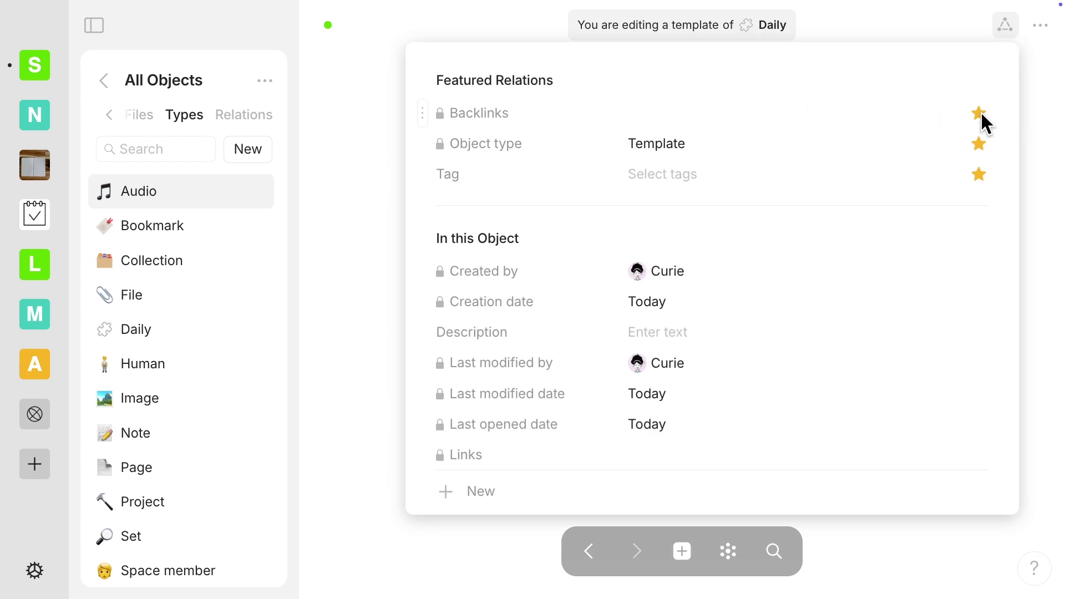
pyautogui.click(980, 144)
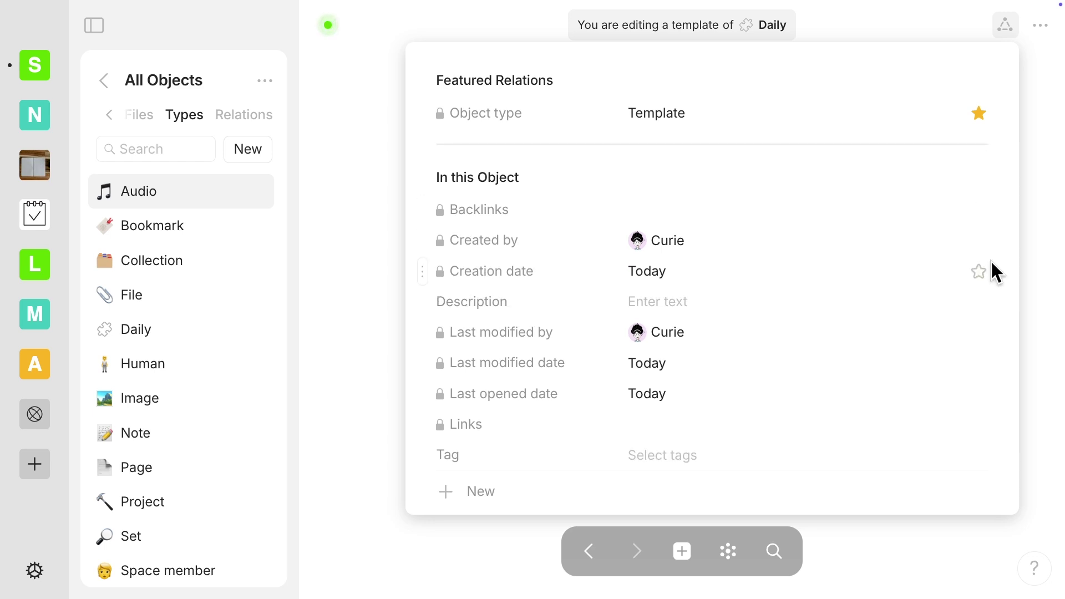
pyautogui.scroll(-1, 853, 298)
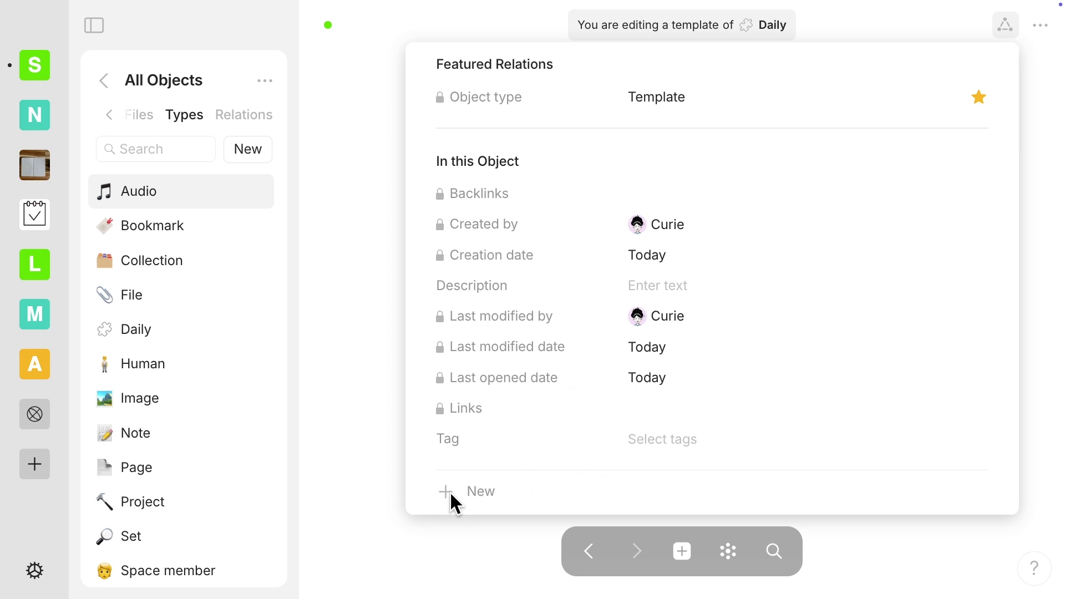
pyautogui.click(465, 491)
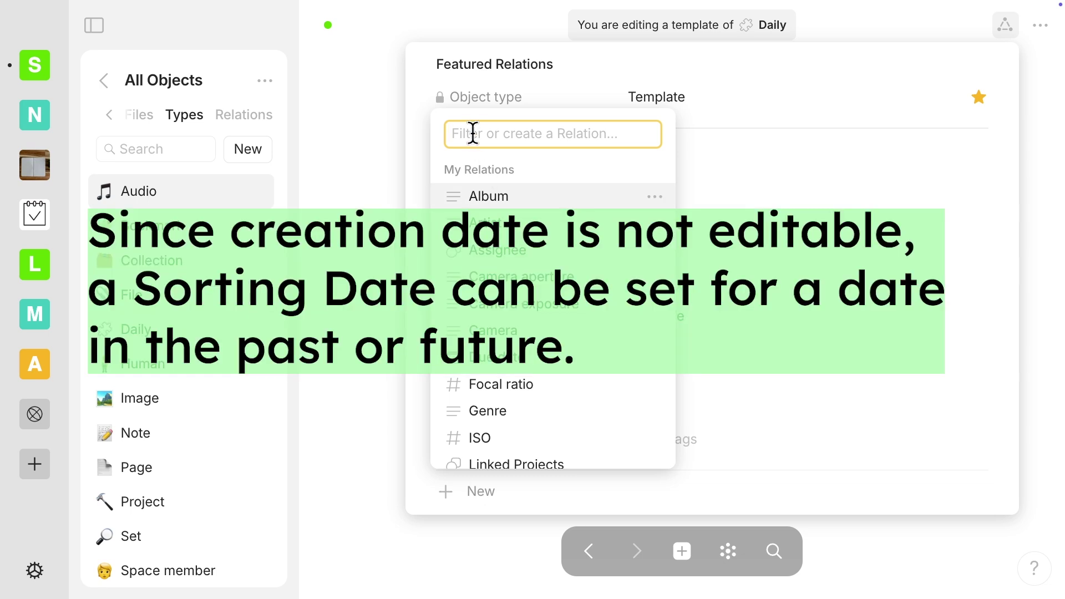
# Step: Create a Date relation named 'Sorting Date' on the Daily_2025 template
pyautogui.write('Soerting')
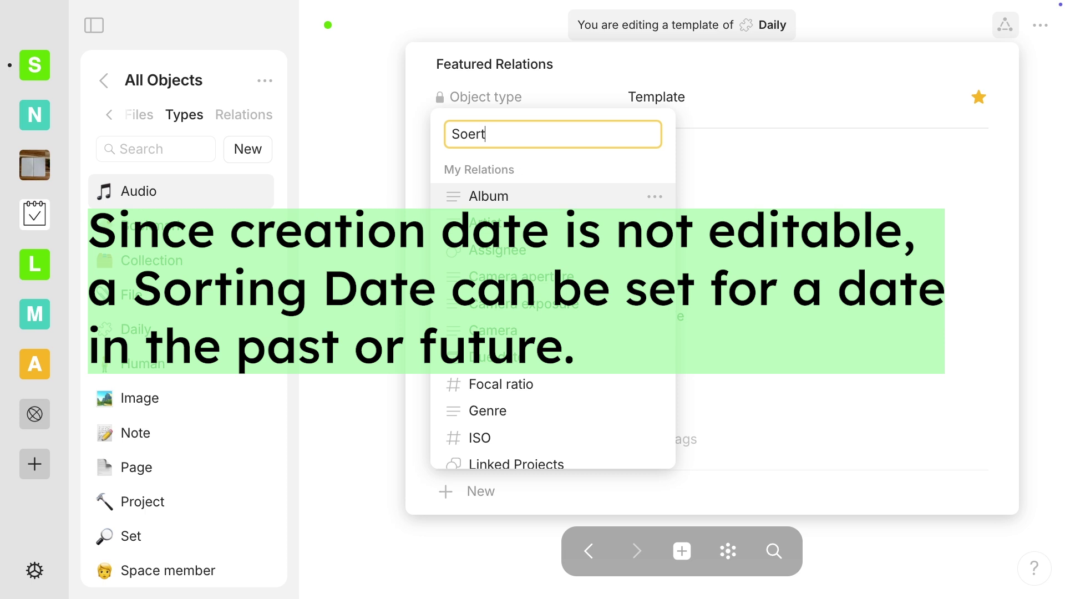
pyautogui.press('BackSpace')
pyautogui.press('BackSpace')
pyautogui.press('BackSpace')
pyautogui.press('BackSpace')
pyautogui.press('BackSpace')
pyautogui.press('BackSpace')
pyautogui.write('rting Date')
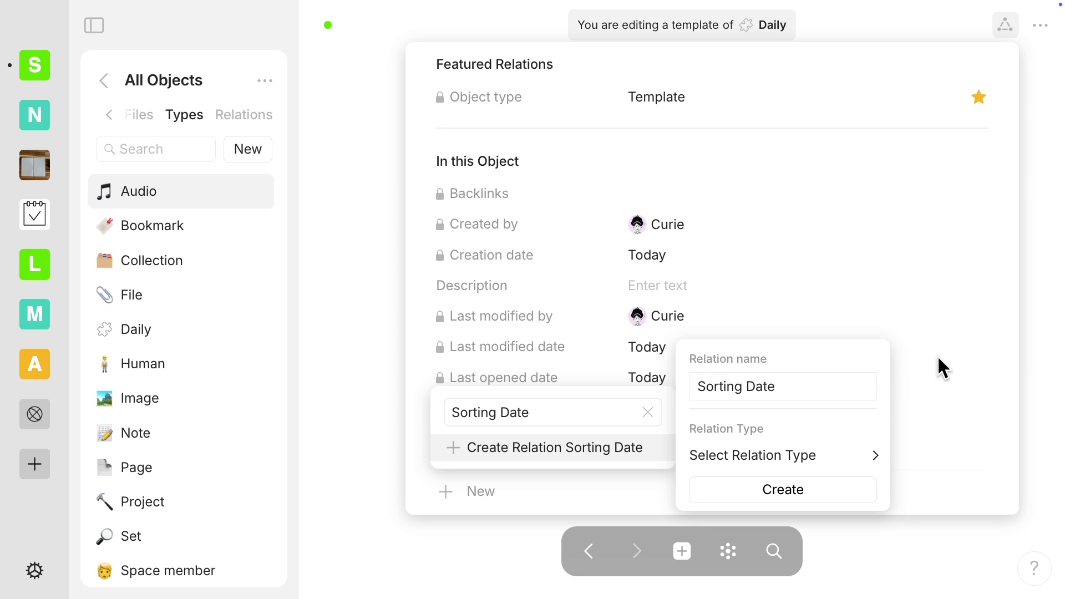
pyautogui.click(871, 452)
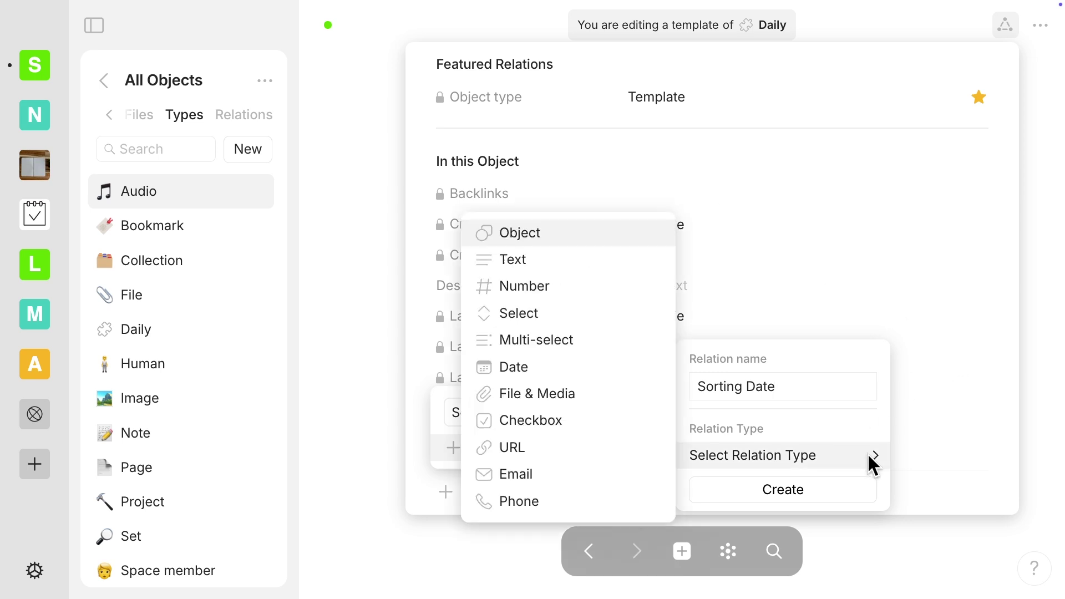
pyautogui.click(539, 367)
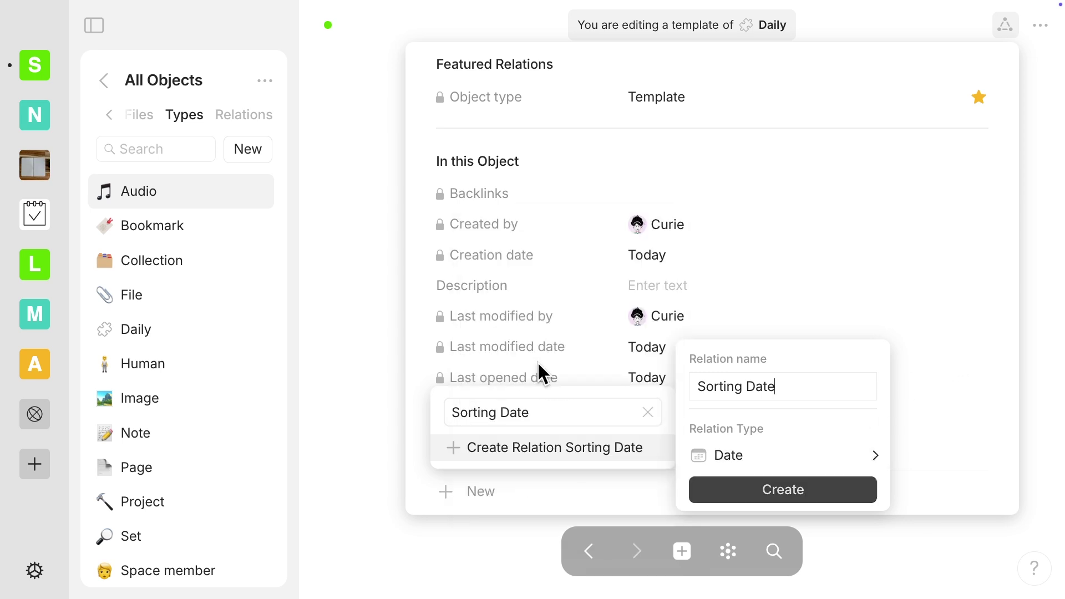
pyautogui.click(788, 491)
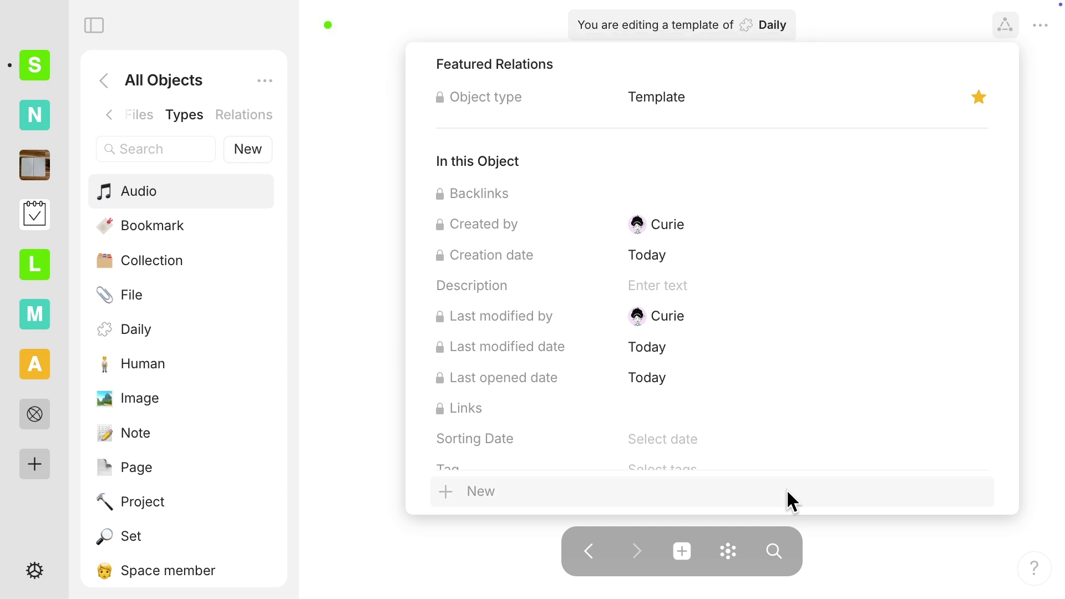
pyautogui.scroll(-1, 780, 444)
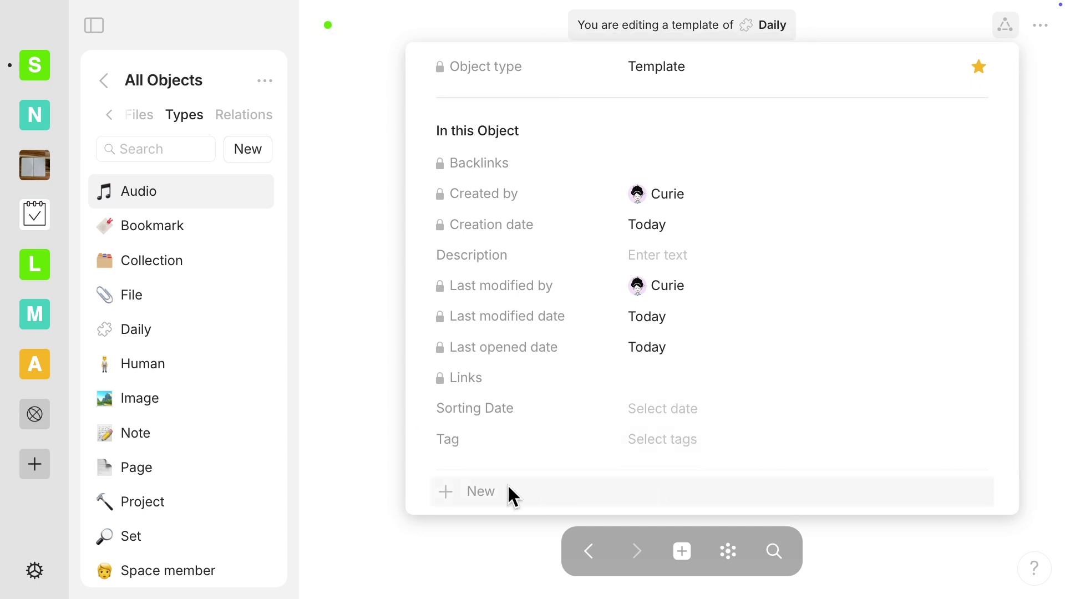
# Step: Start a new relation named 'Mood' with its type set to Multi-select
pyautogui.click(445, 490)
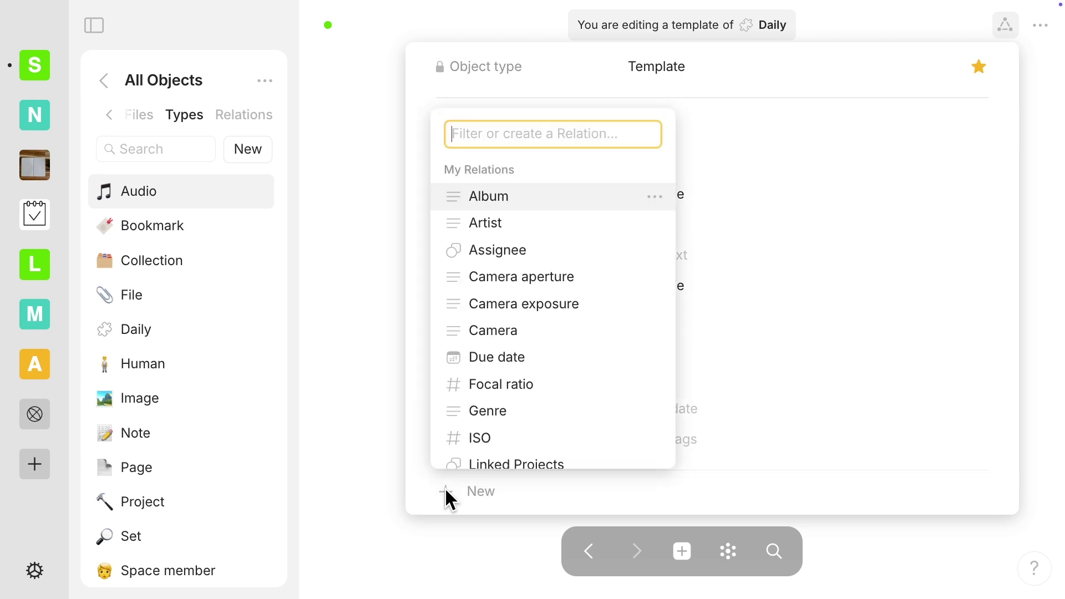
pyautogui.scroll(-10, 490, 307)
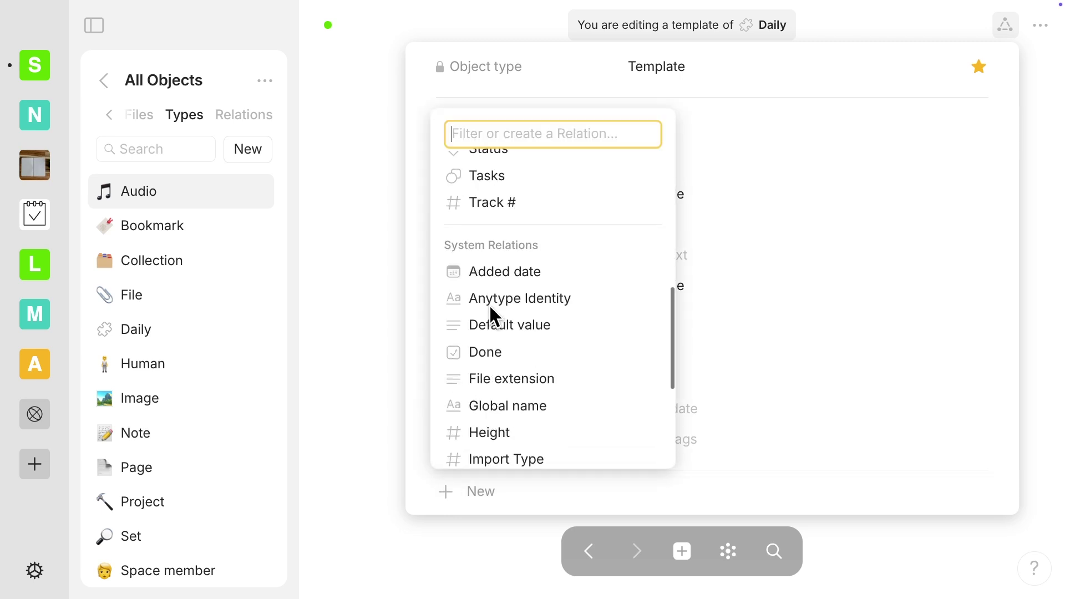
pyautogui.scroll(10, 490, 309)
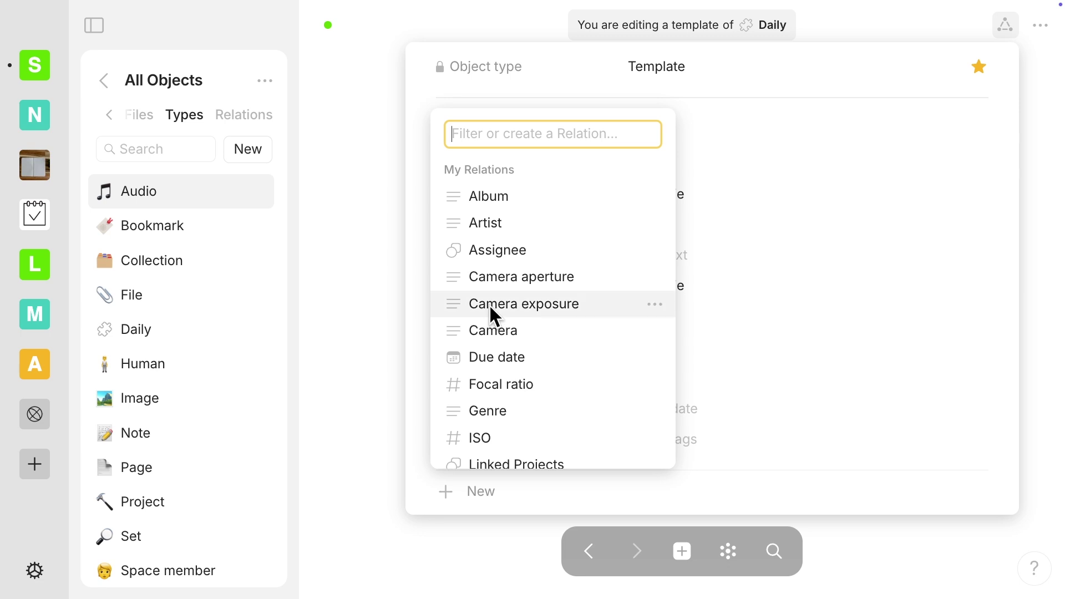
pyautogui.scroll(-4, 490, 308)
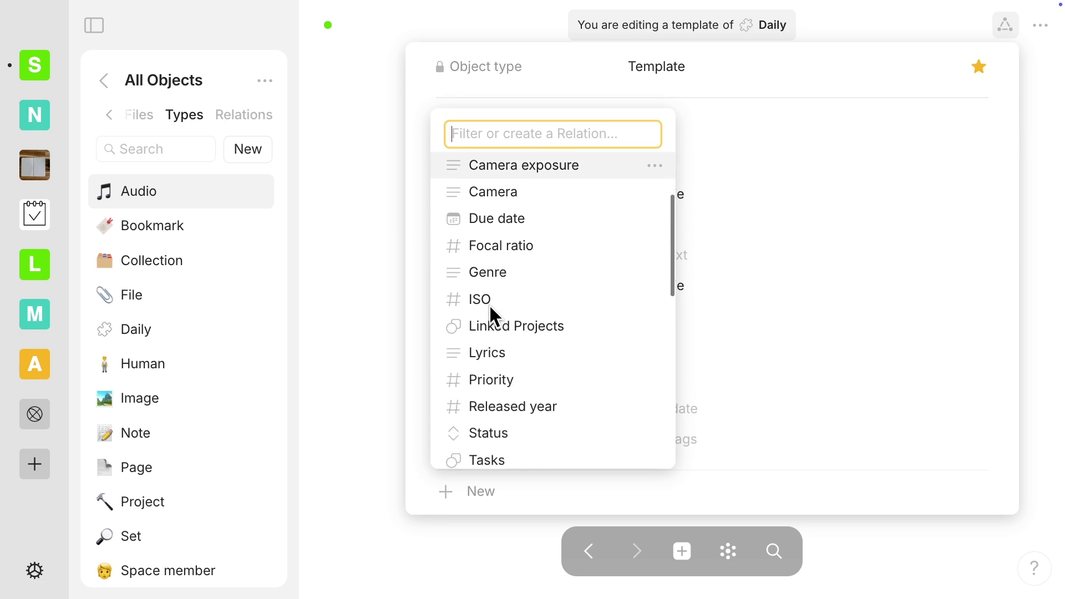
pyautogui.scroll(1, 490, 305)
pyautogui.scroll(4, 490, 304)
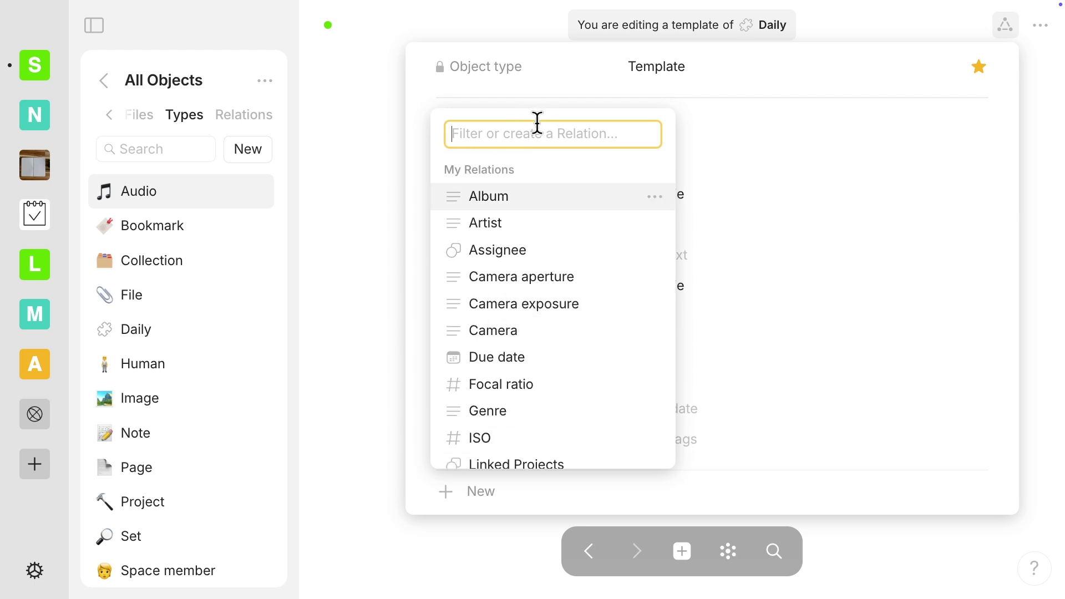
pyautogui.write('Mood')
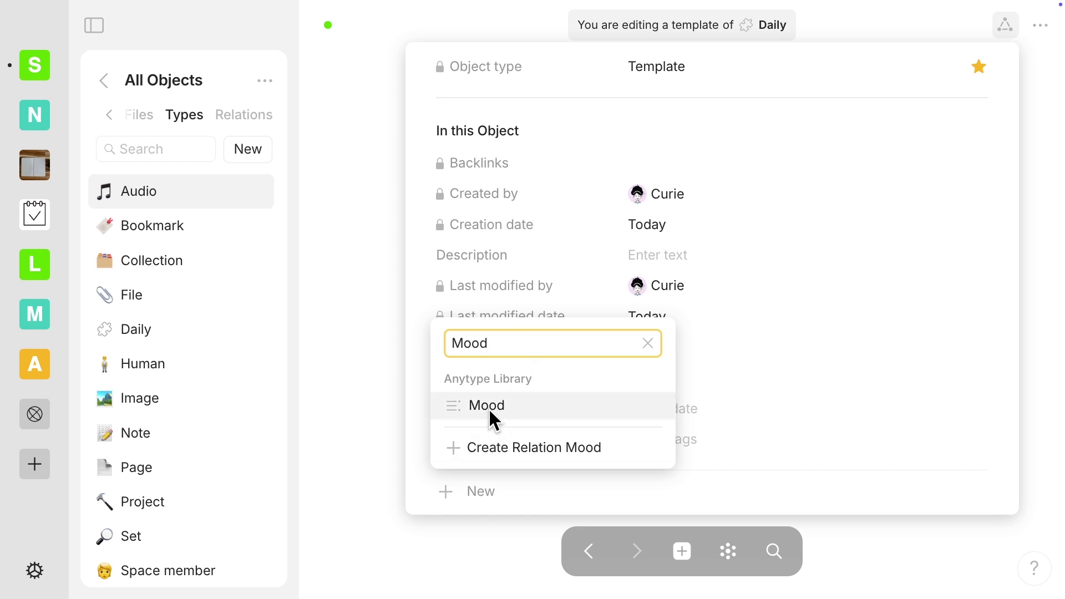
pyautogui.click(496, 460)
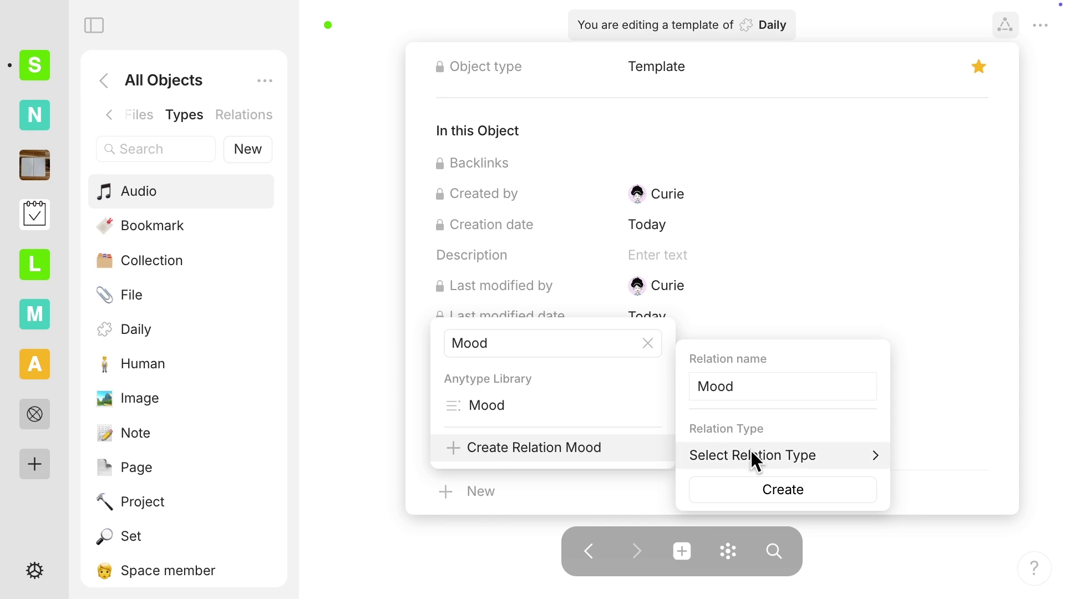
pyautogui.moveTo(758, 456)
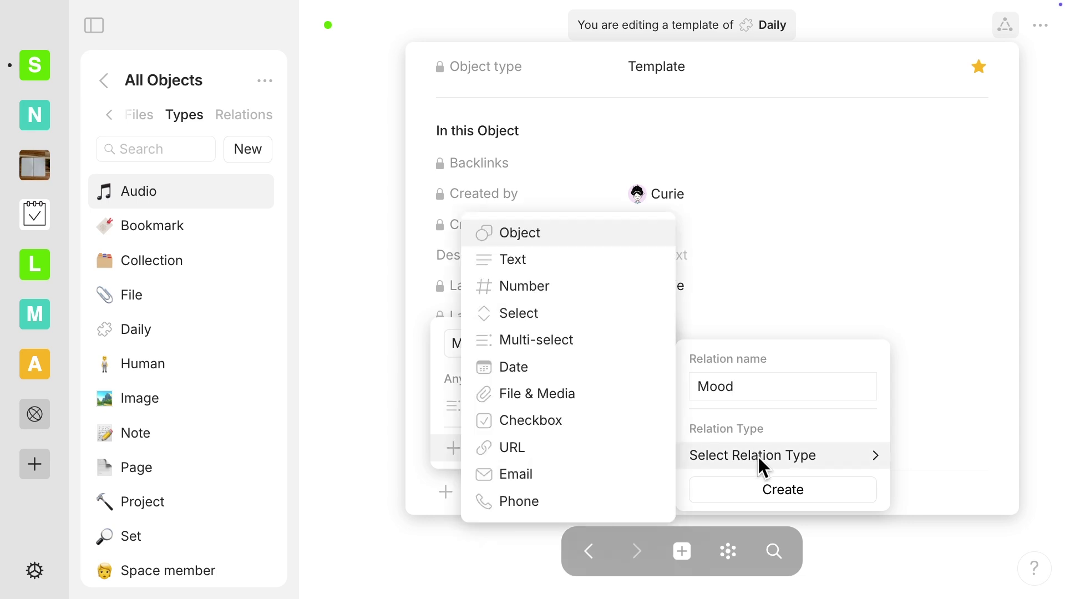
pyautogui.click(540, 341)
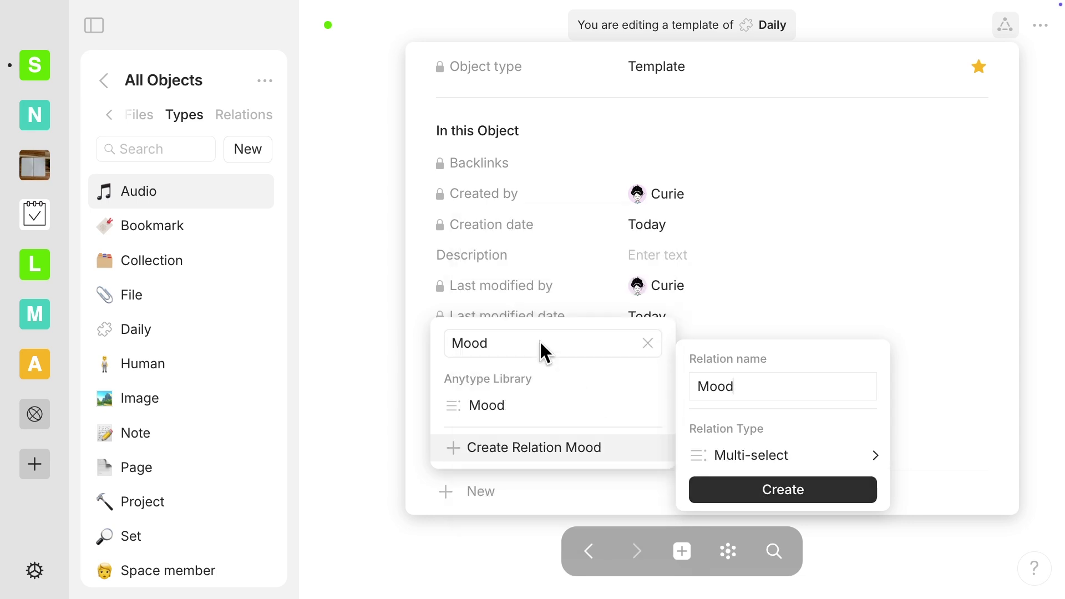
# Step: Create the Mood relation, then add a Checkbox relation named 'Vitamins'
pyautogui.click(753, 492)
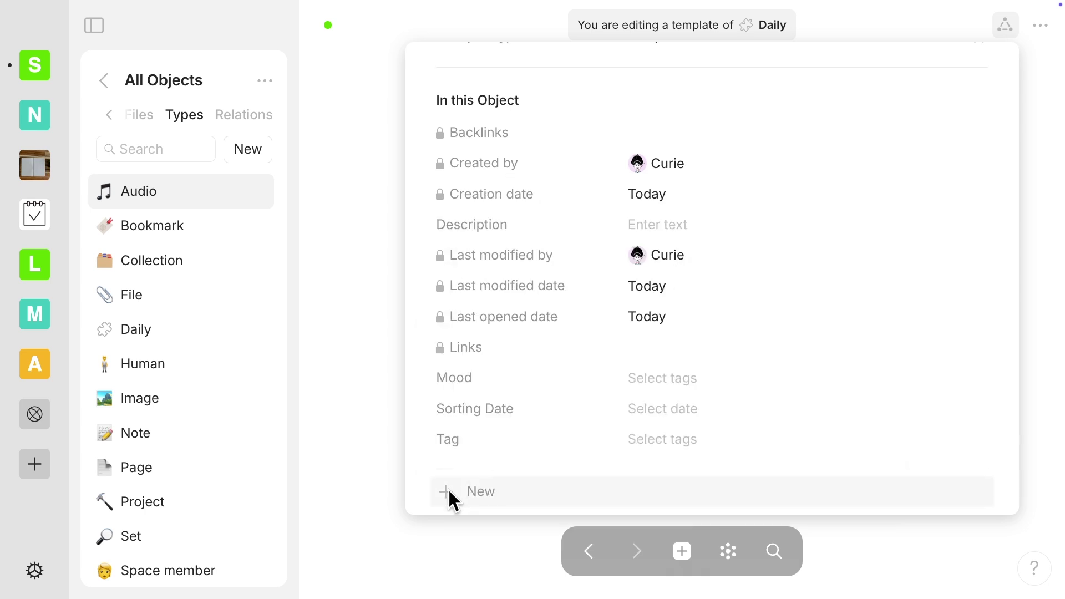
pyautogui.click(449, 490)
pyautogui.write('Vi')
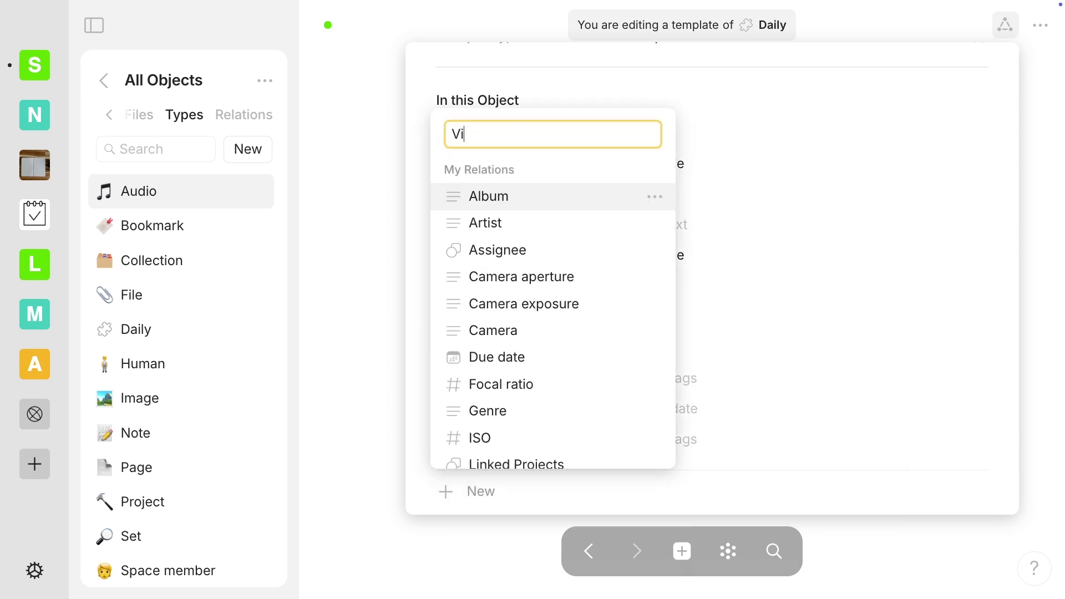
pyautogui.write('tamins')
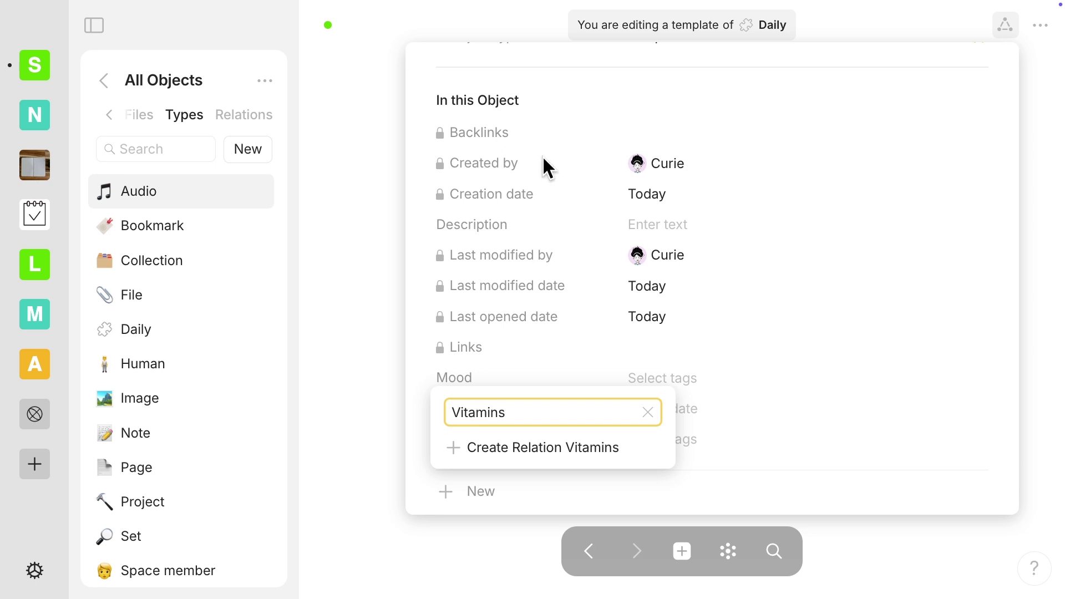
pyautogui.click(596, 454)
pyautogui.moveTo(797, 451)
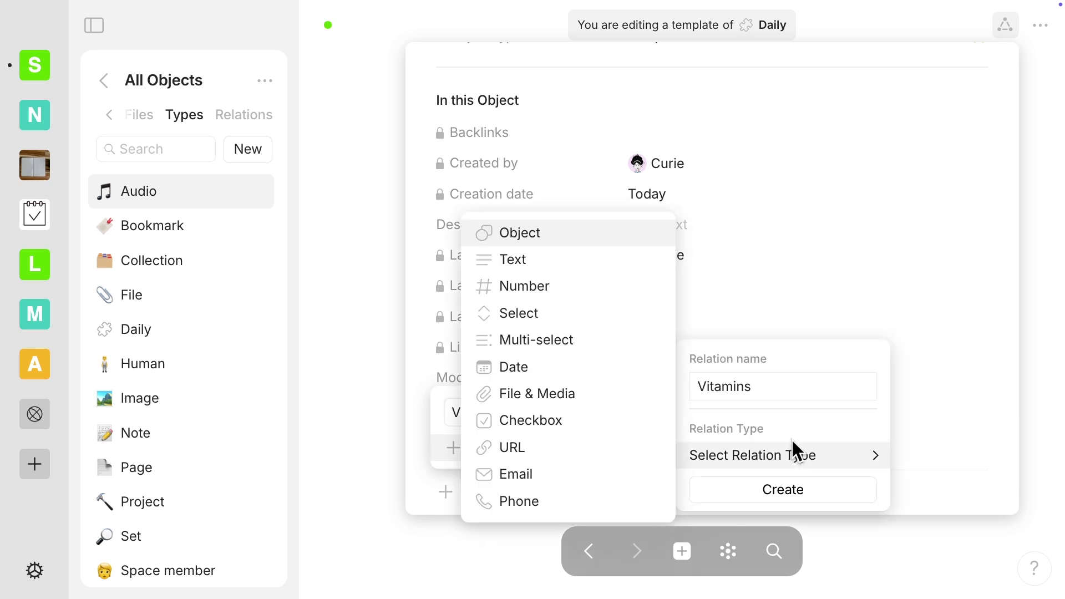
pyautogui.click(573, 428)
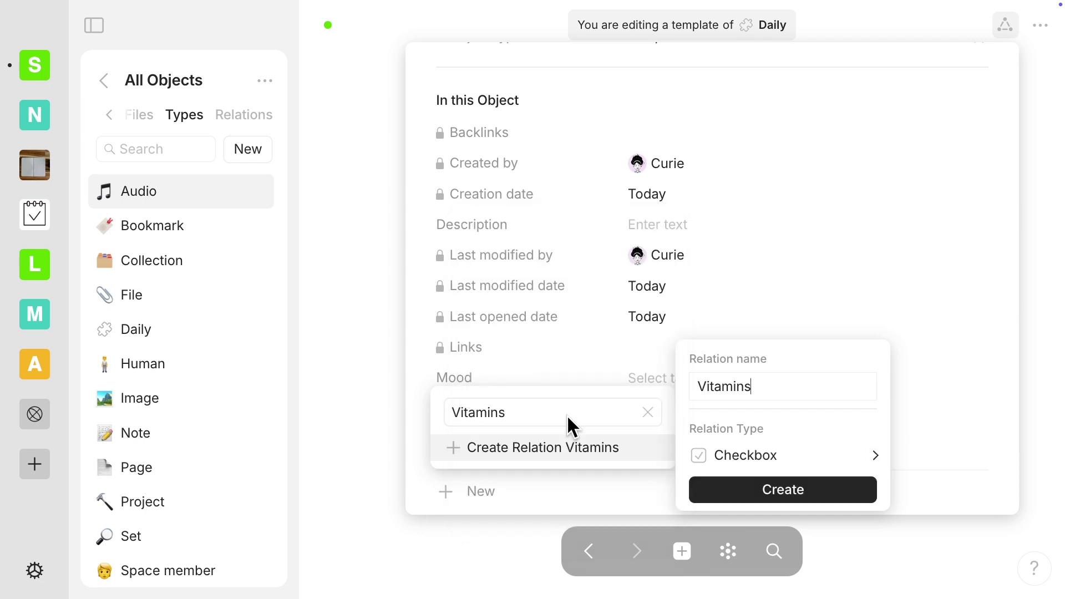
pyautogui.click(812, 493)
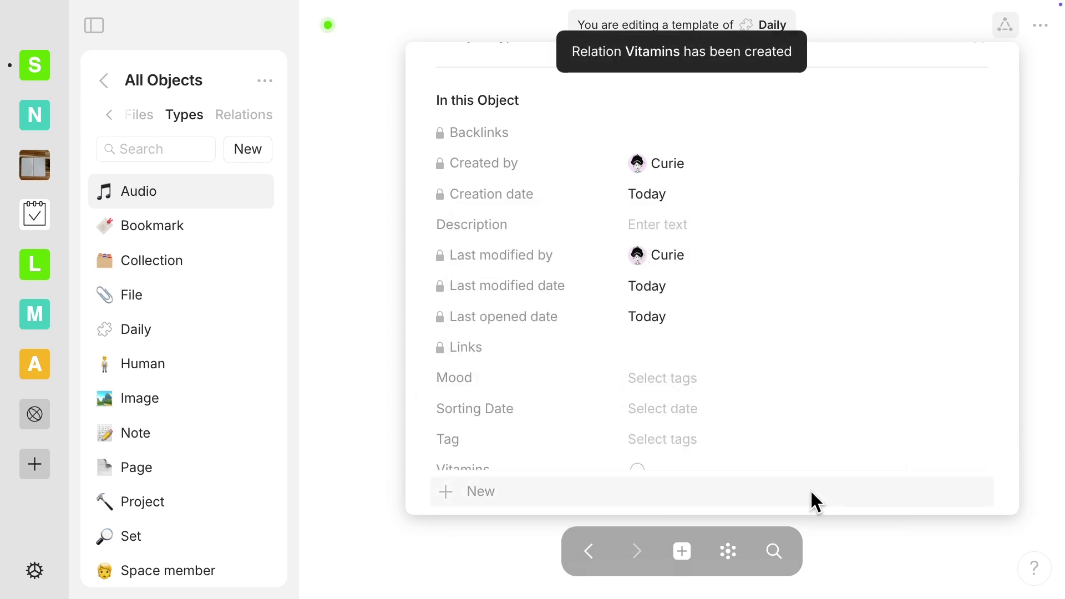
pyautogui.scroll(-1, 763, 354)
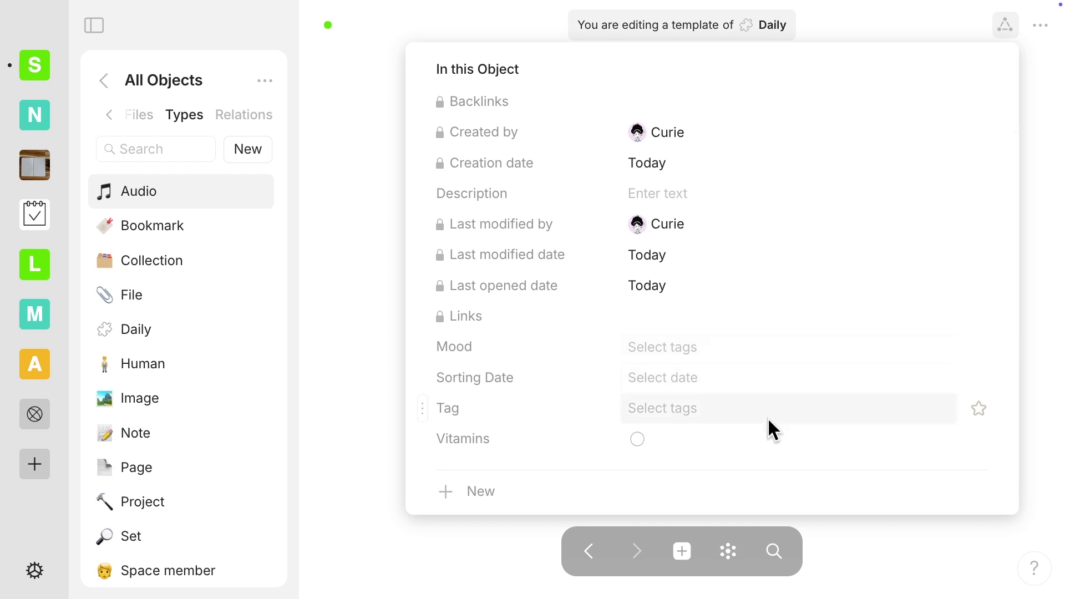
# Step: Create a Select relation named 'Fitness' on the Daily template
pyautogui.click(479, 494)
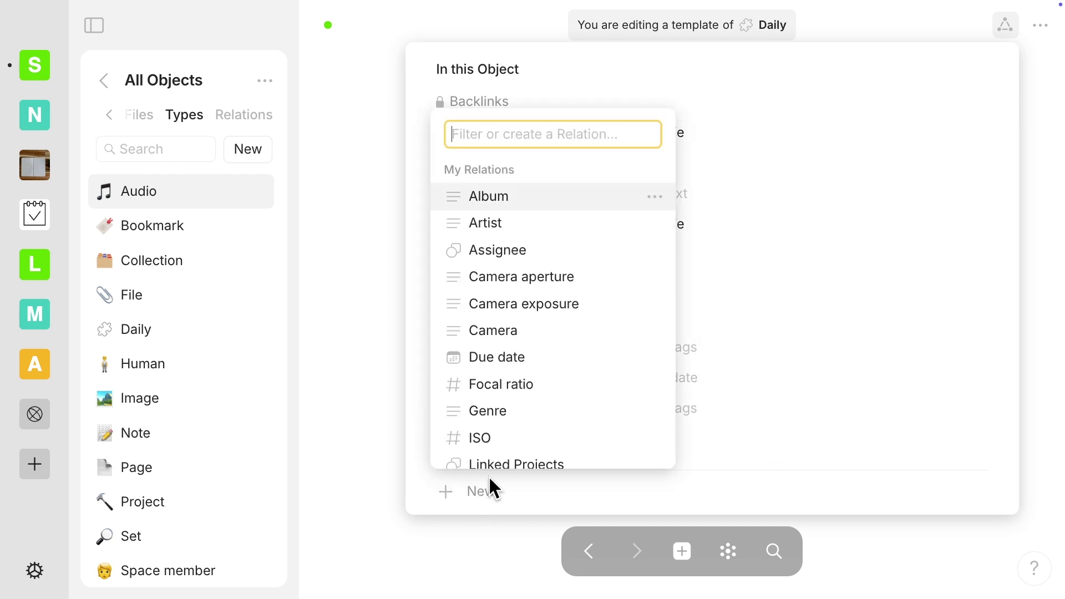
pyautogui.write('Fitness')
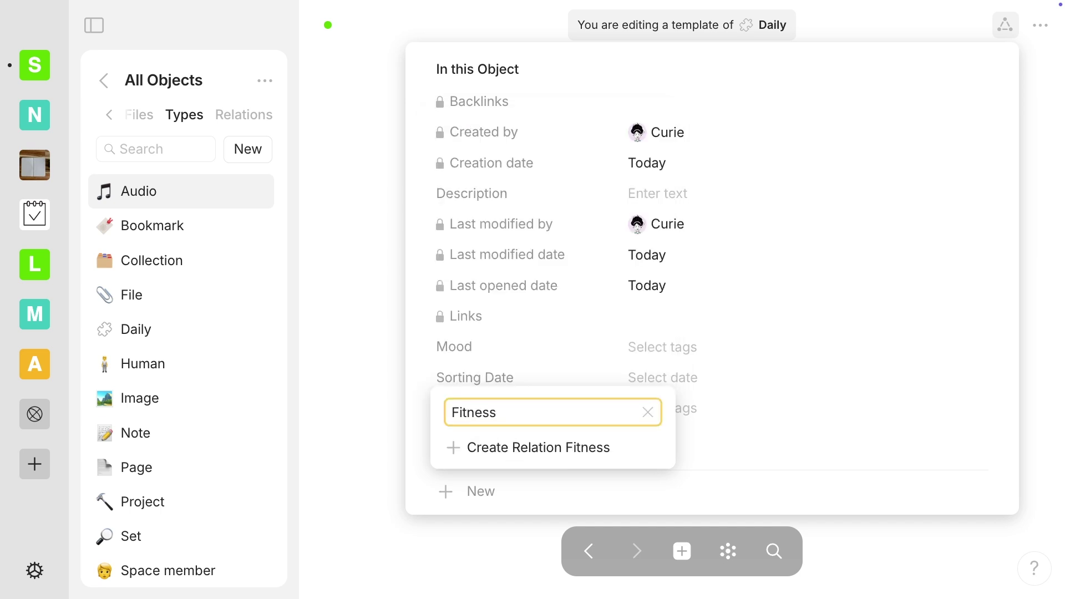
pyautogui.click(592, 450)
pyautogui.click(773, 457)
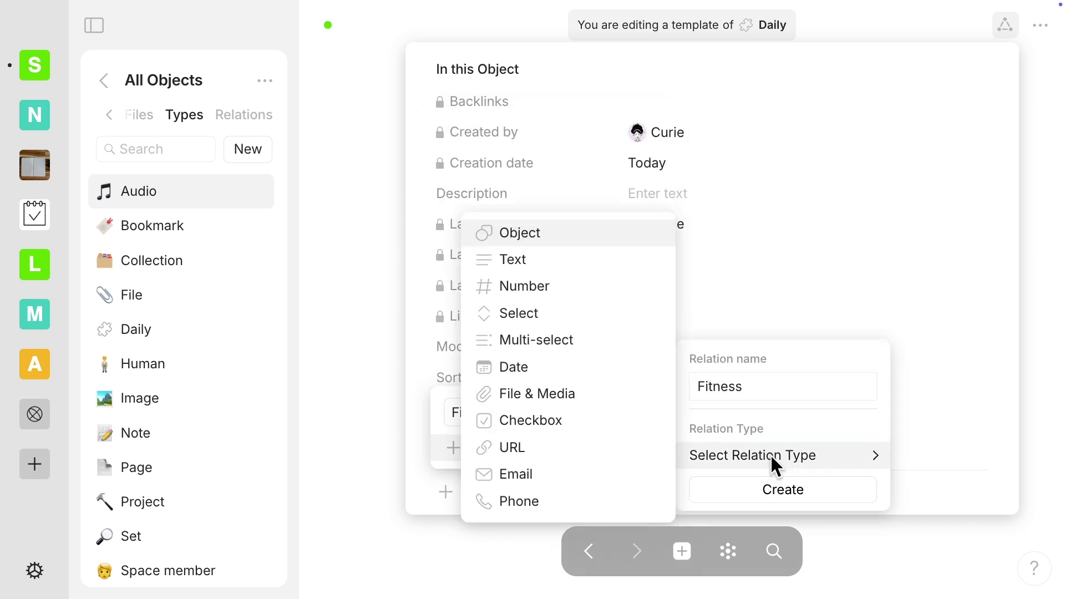
pyautogui.click(527, 312)
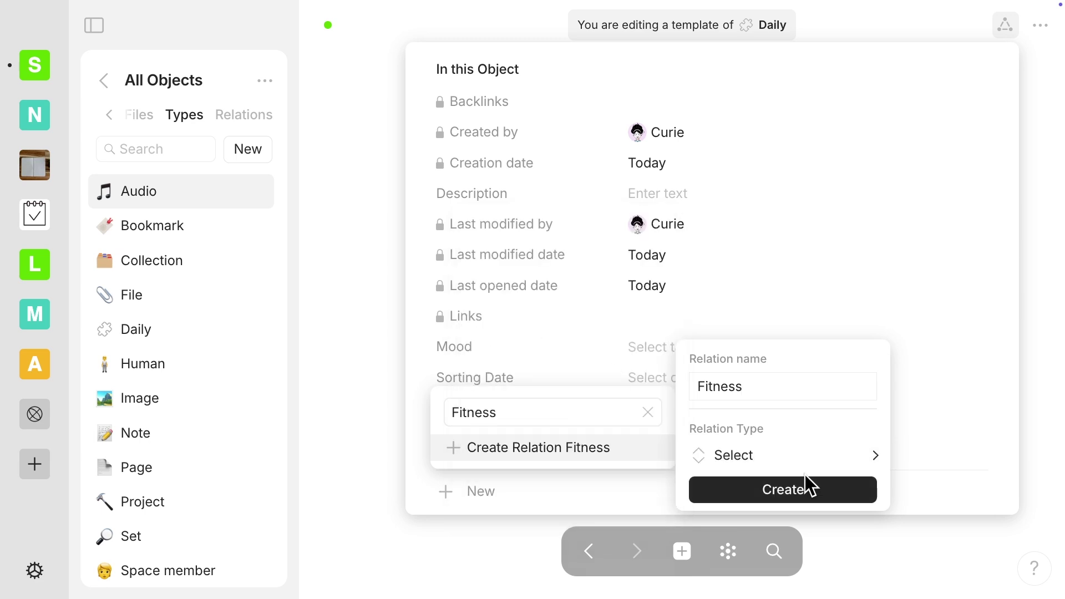
pyautogui.moveTo(818, 455)
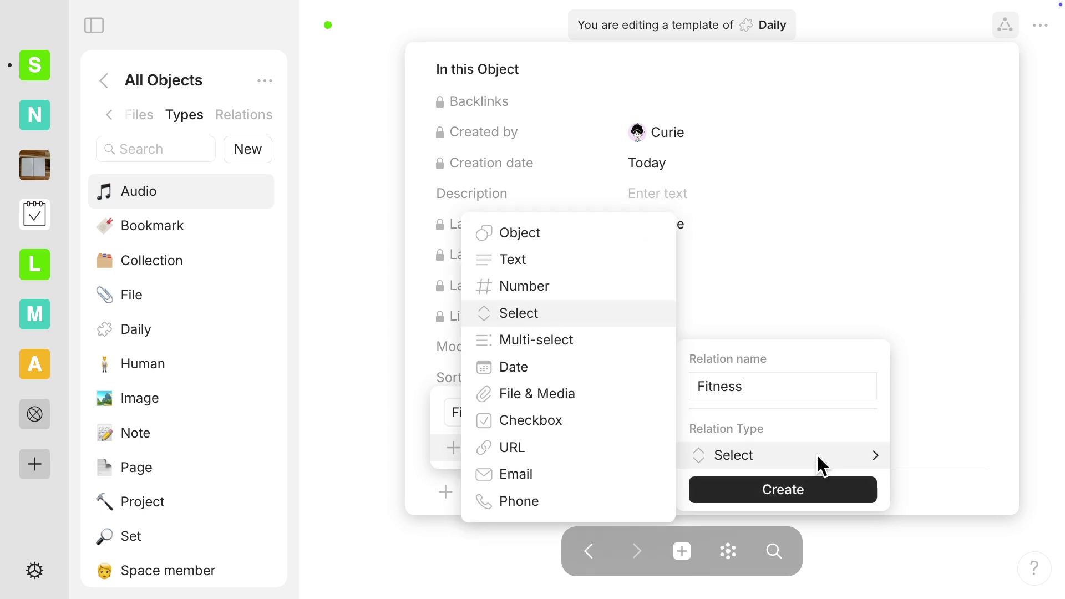
pyautogui.click(807, 489)
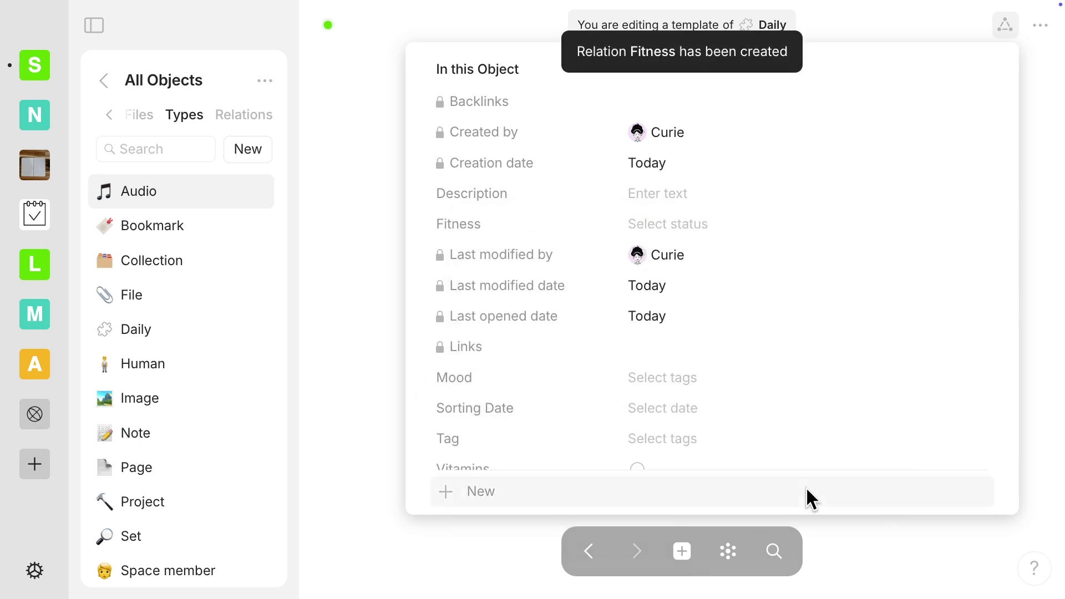
pyautogui.scroll(-1, 819, 397)
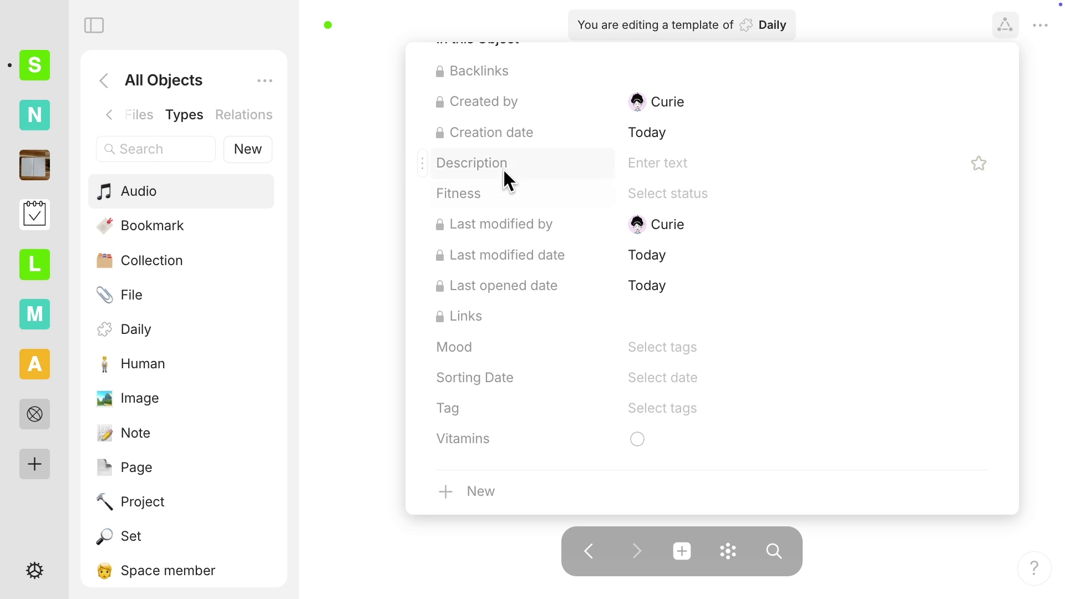
pyautogui.scroll(1, 481, 167)
# Step: Place the Fitness relation on the template page just under the title
pyautogui.hotkey('ctrl', '-')
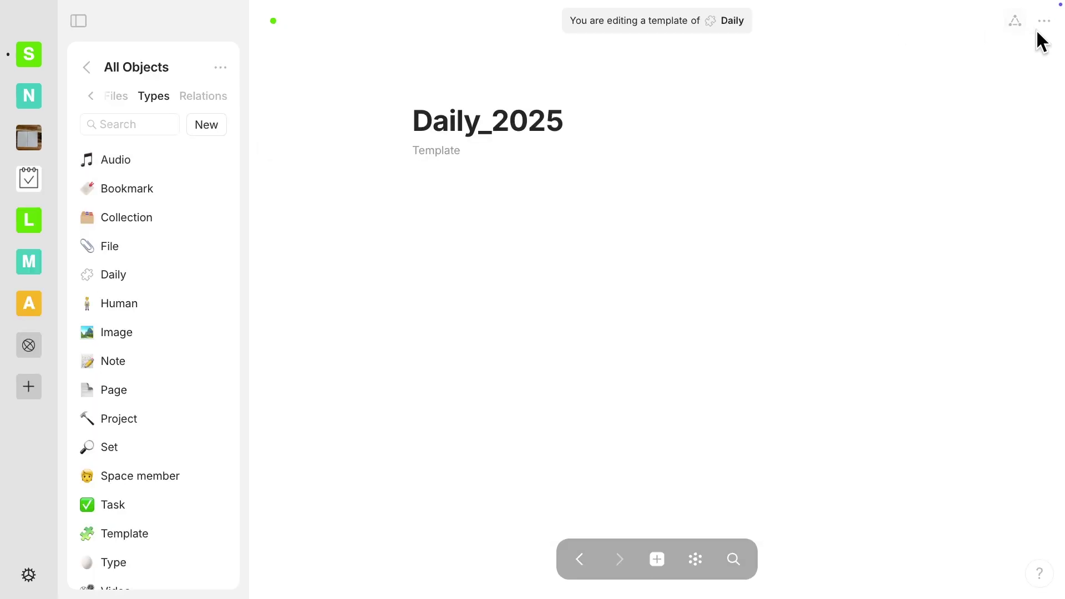
pyautogui.click(1016, 22)
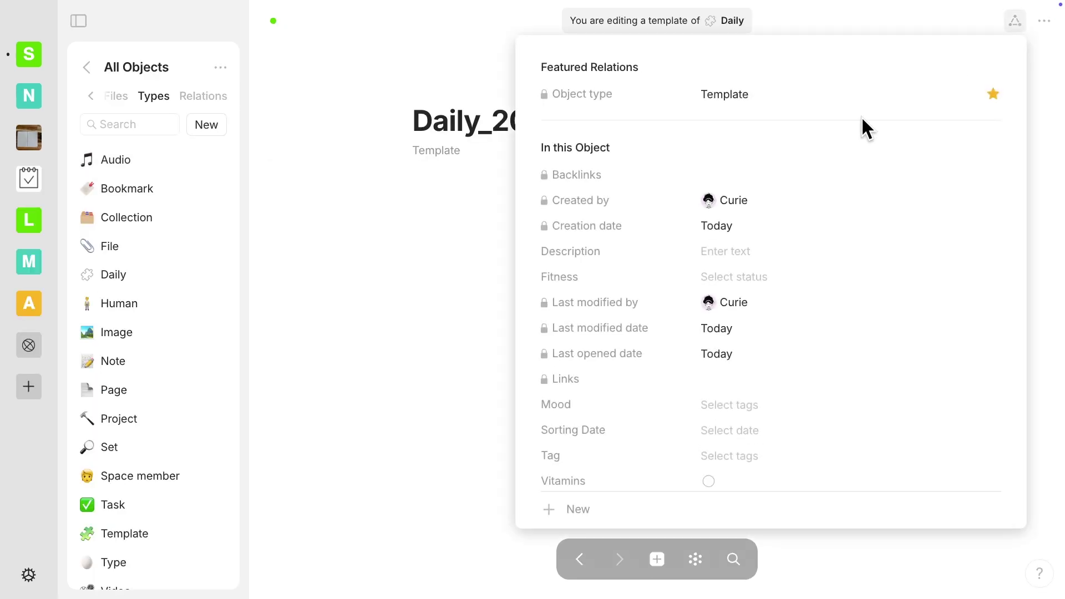
pyautogui.scroll(-1, 797, 202)
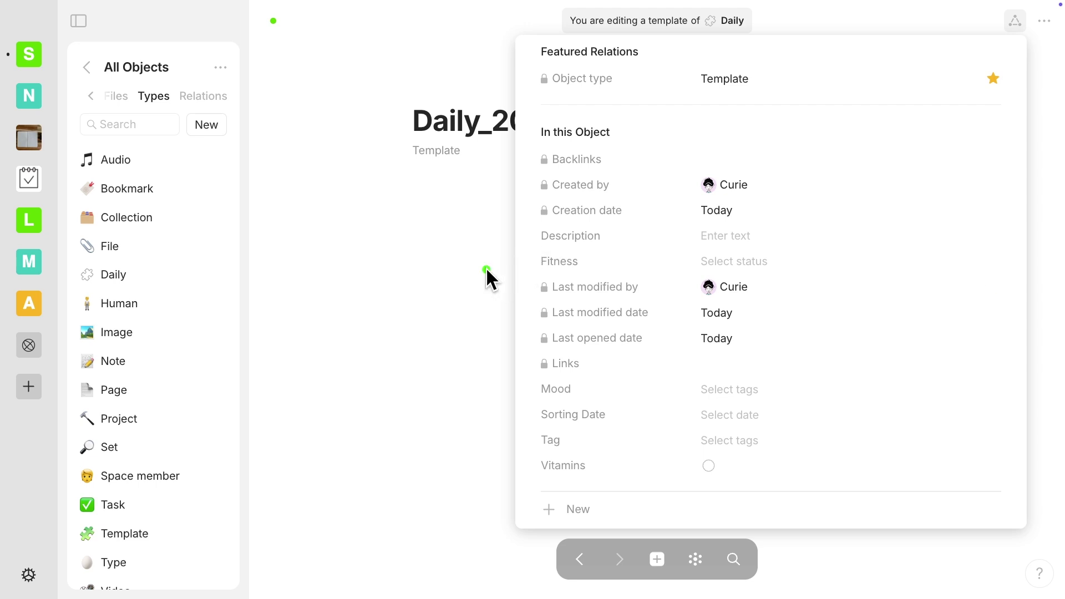
pyautogui.moveTo(474, 271); pyautogui.dragTo(533, 259)
pyautogui.moveTo(531, 261); pyautogui.dragTo(394, 195)
pyautogui.click(441, 236)
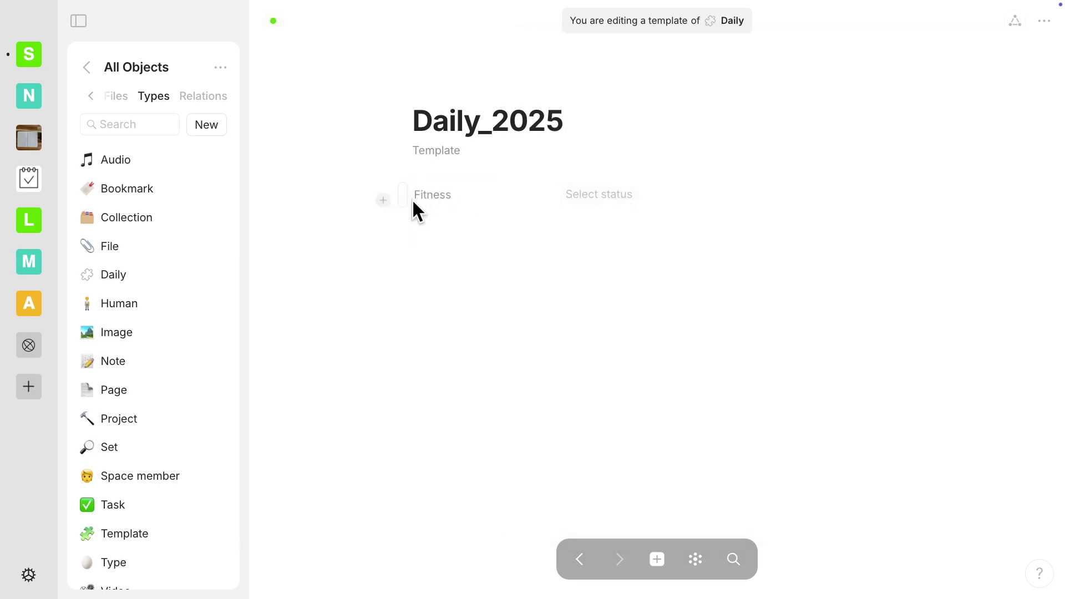
# Step: Drag Mood, Sorting Date and Tag onto the page below Fitness
pyautogui.click(1016, 23)
pyautogui.scroll(-1, 814, 297)
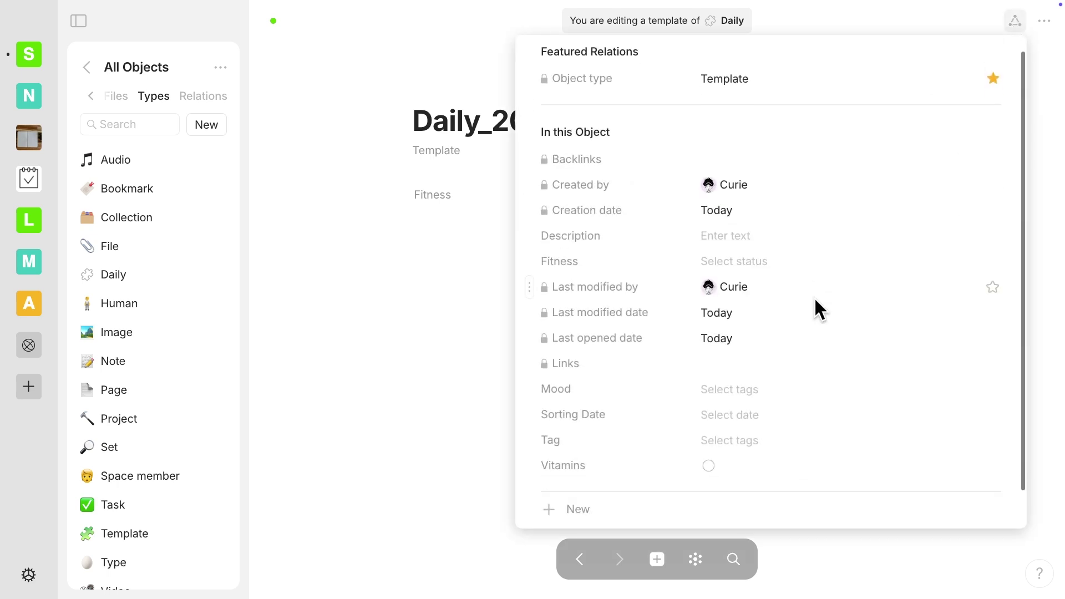
pyautogui.moveTo(530, 388); pyautogui.dragTo(400, 218)
pyautogui.moveTo(532, 417); pyautogui.dragTo(528, 393)
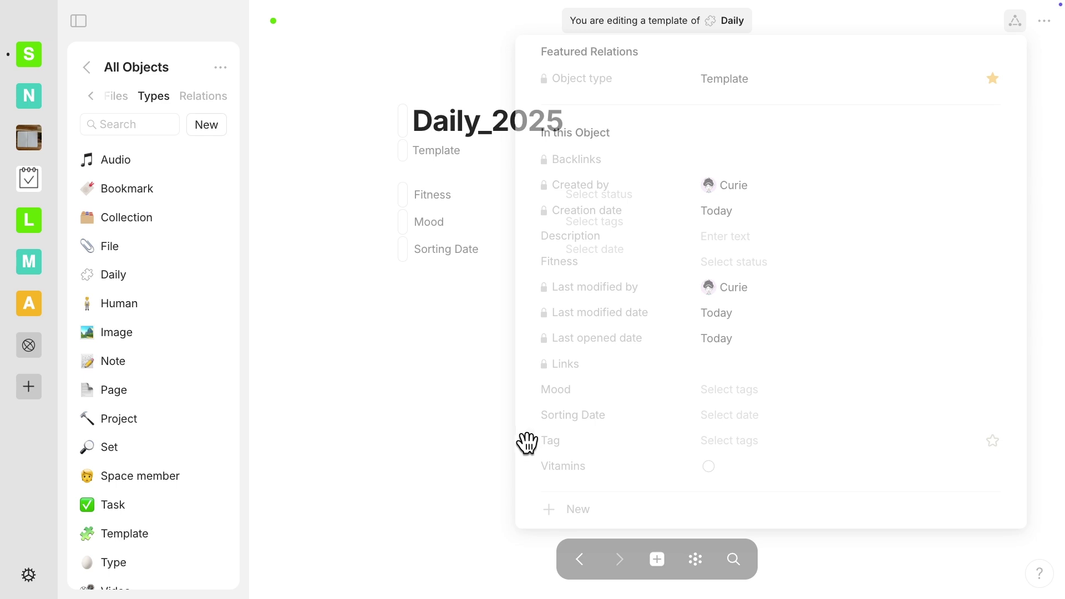
pyautogui.moveTo(532, 444); pyautogui.dragTo(384, 281)
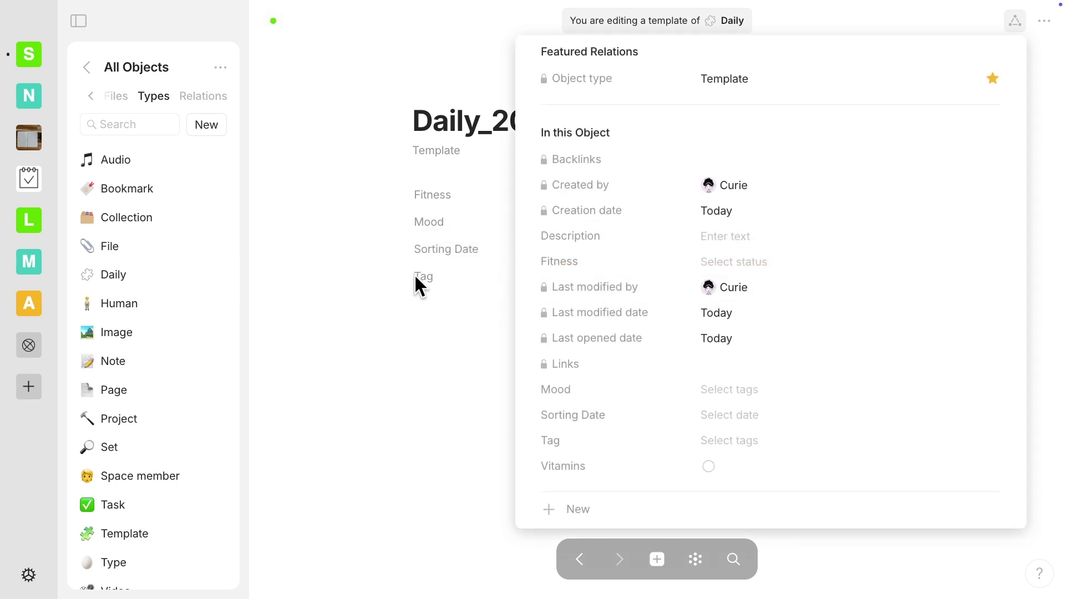
# Step: Delete the Tag relation from the template page and add Vitamins in its place
pyautogui.click(415, 278)
pyautogui.click(404, 276)
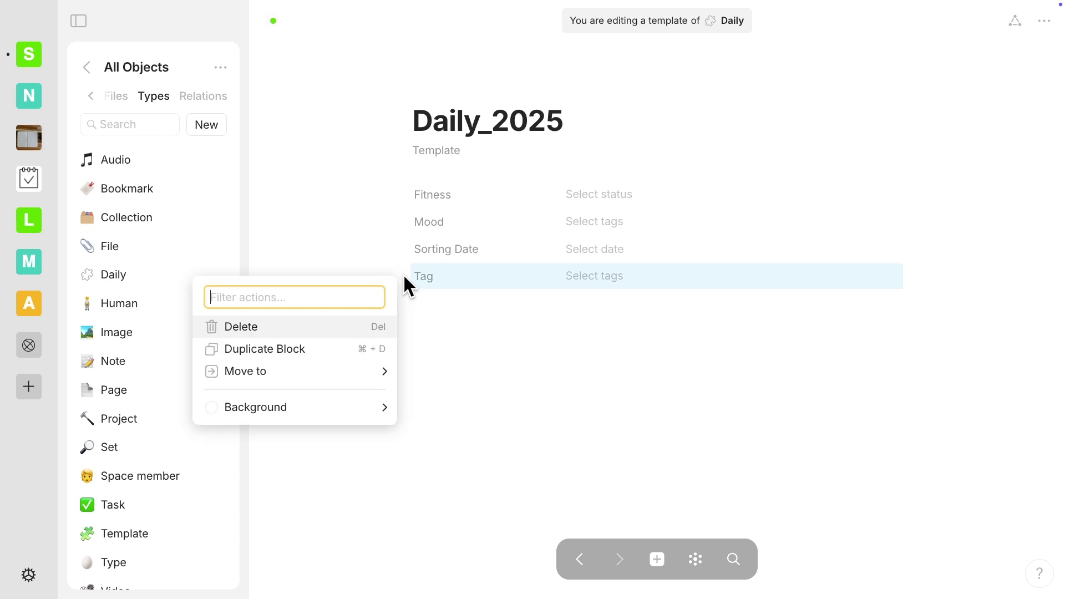
pyautogui.click(258, 327)
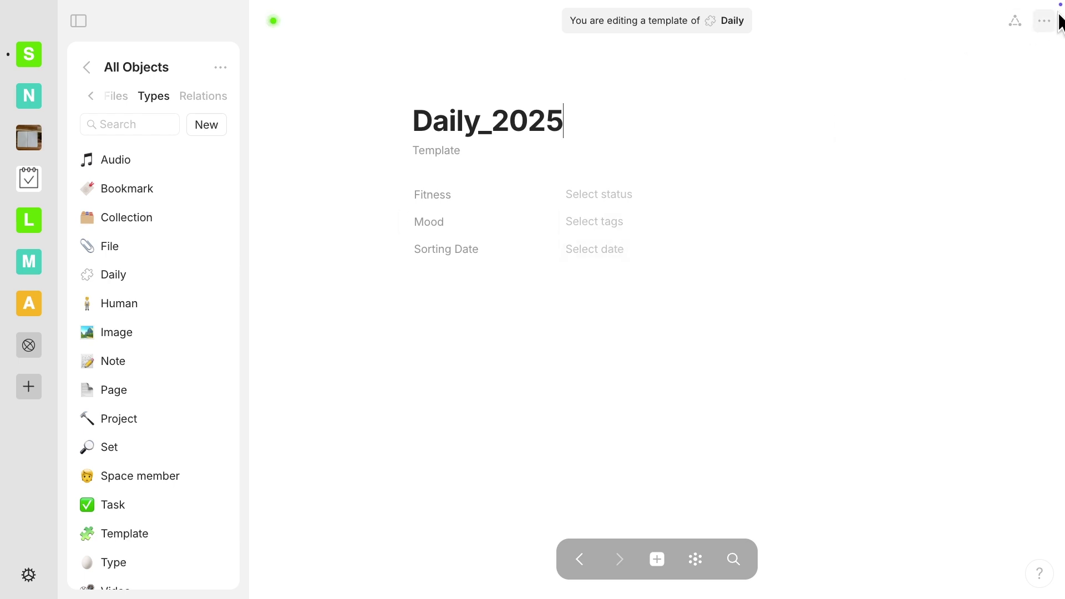
pyautogui.click(1016, 21)
pyautogui.scroll(-1, 584, 451)
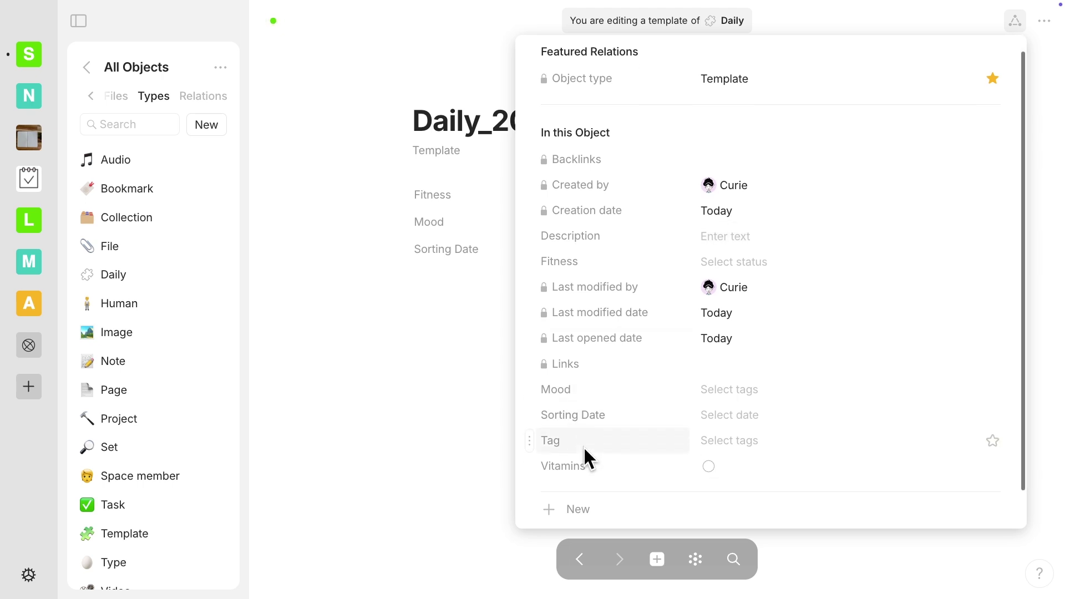
pyautogui.moveTo(527, 466); pyautogui.dragTo(427, 315)
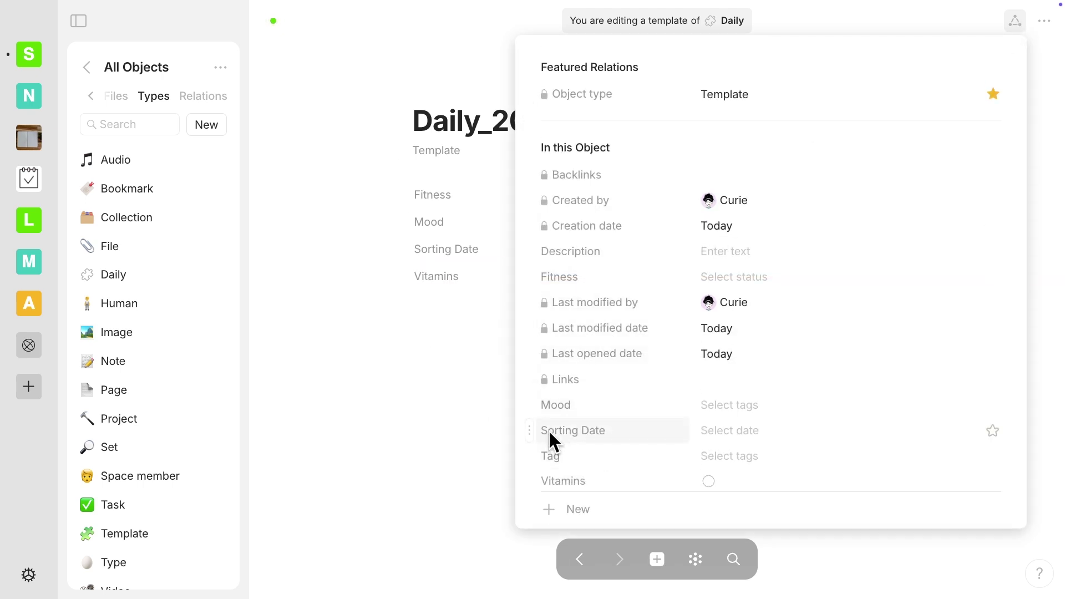
# Step: Feature Sorting Date beneath the Daily_2025 template title
pyautogui.click(993, 432)
pyautogui.click(488, 341)
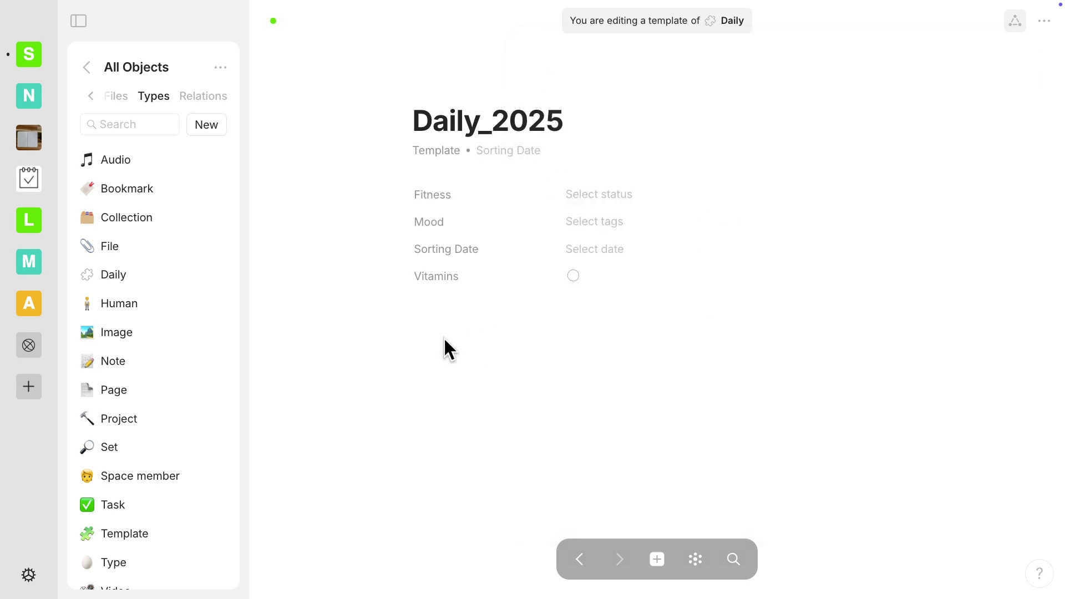
pyautogui.click(404, 249)
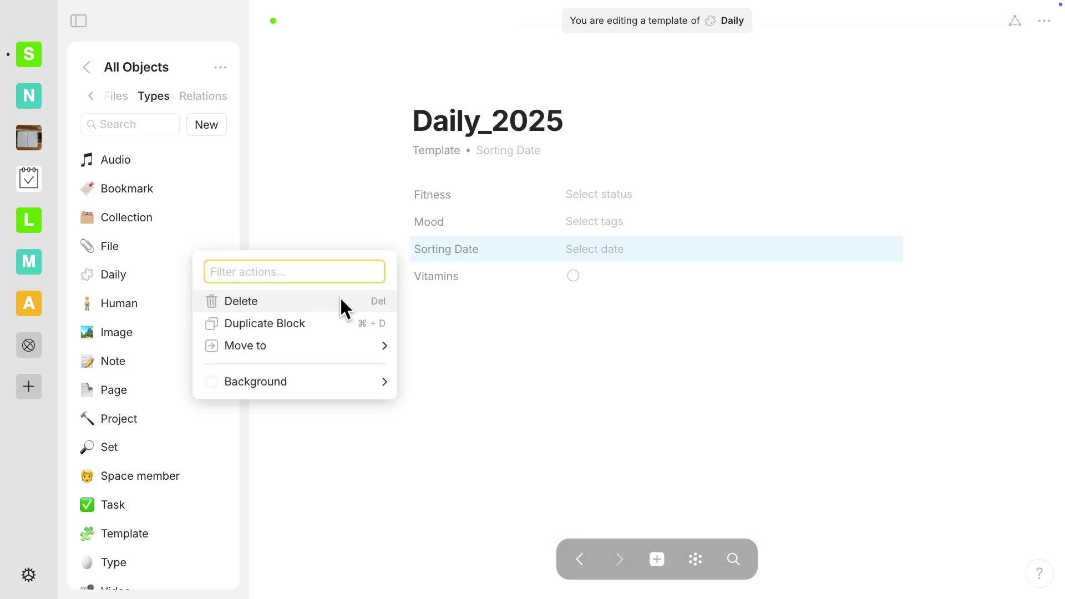
# Step: Remove Sorting Date from the page body and place Mood beside Fitness in two columns
pyautogui.click(302, 301)
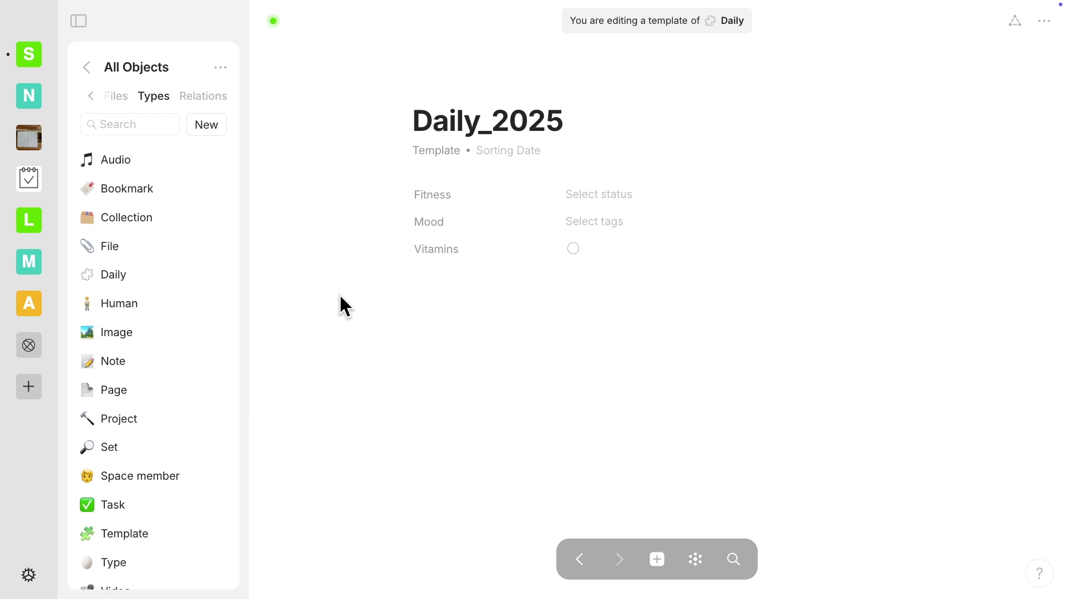
pyautogui.moveTo(407, 224); pyautogui.dragTo(401, 188)
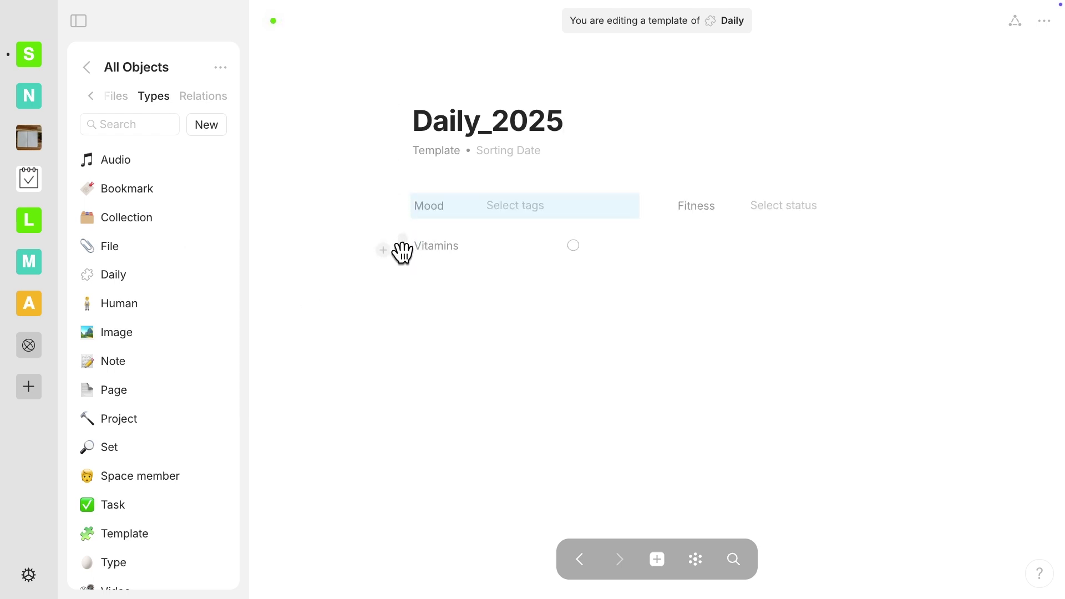
pyautogui.click(729, 272)
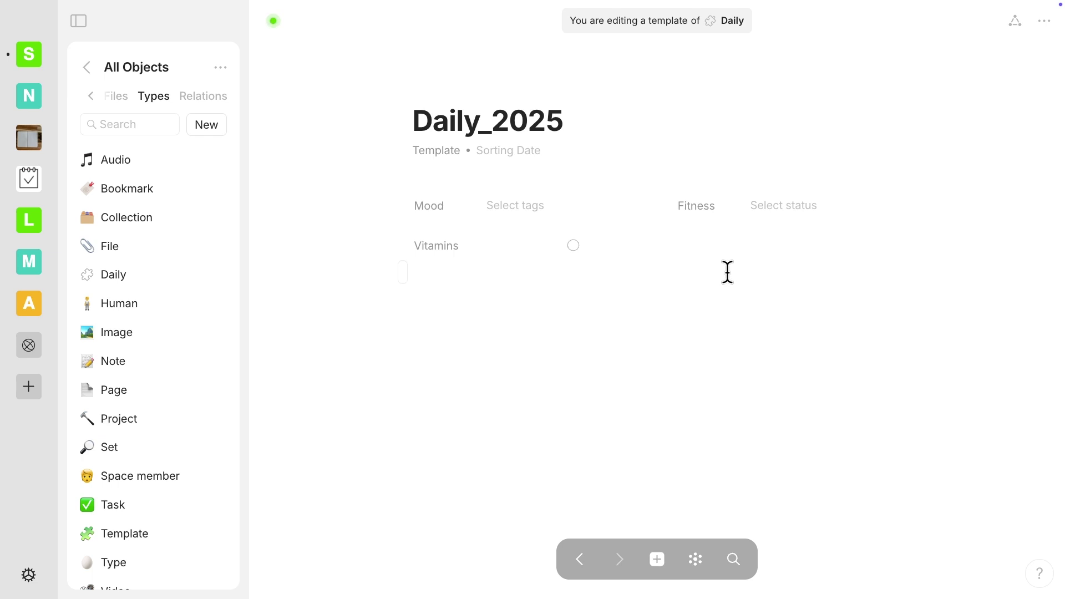
# Step: Create Mood tags Happy, Sad, Anxious, Angry, Lonely, Tired and Frustrated, colouring Tired yellow
pyautogui.click(505, 205)
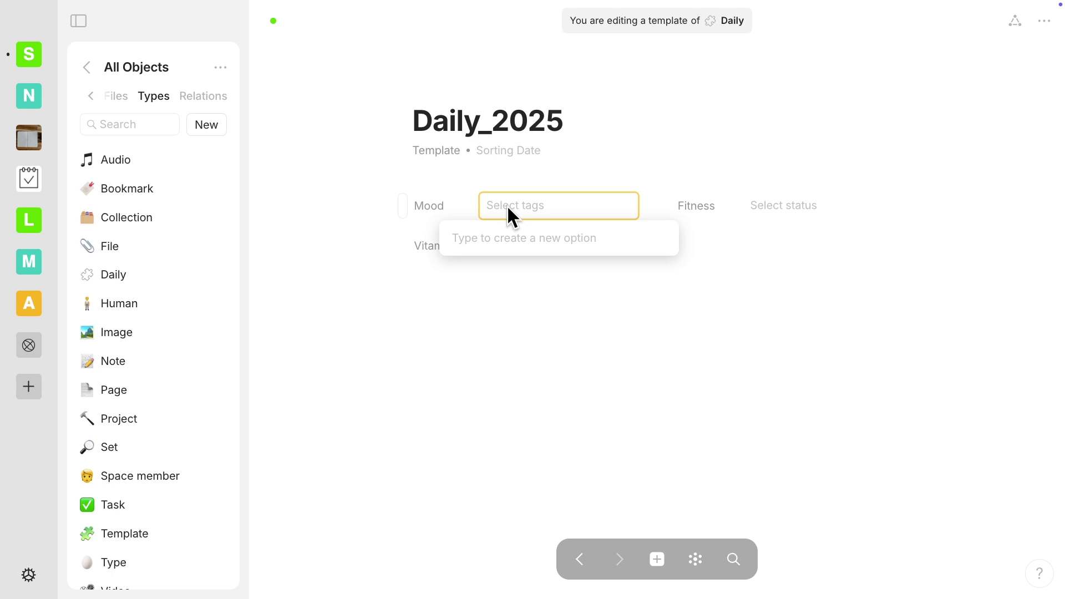
pyautogui.write('Happy')
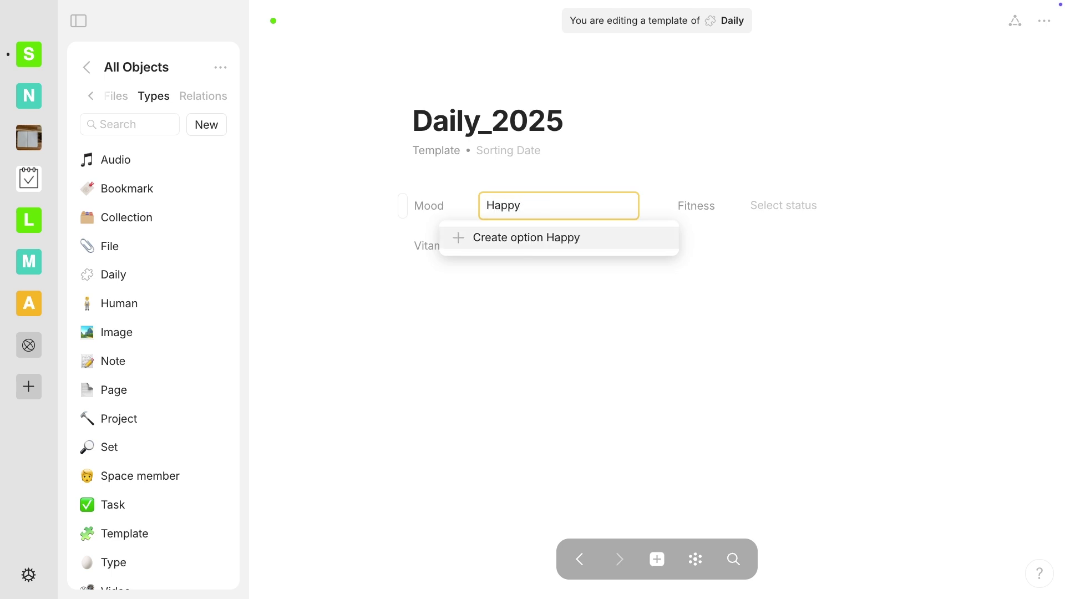
pyautogui.press('Return')
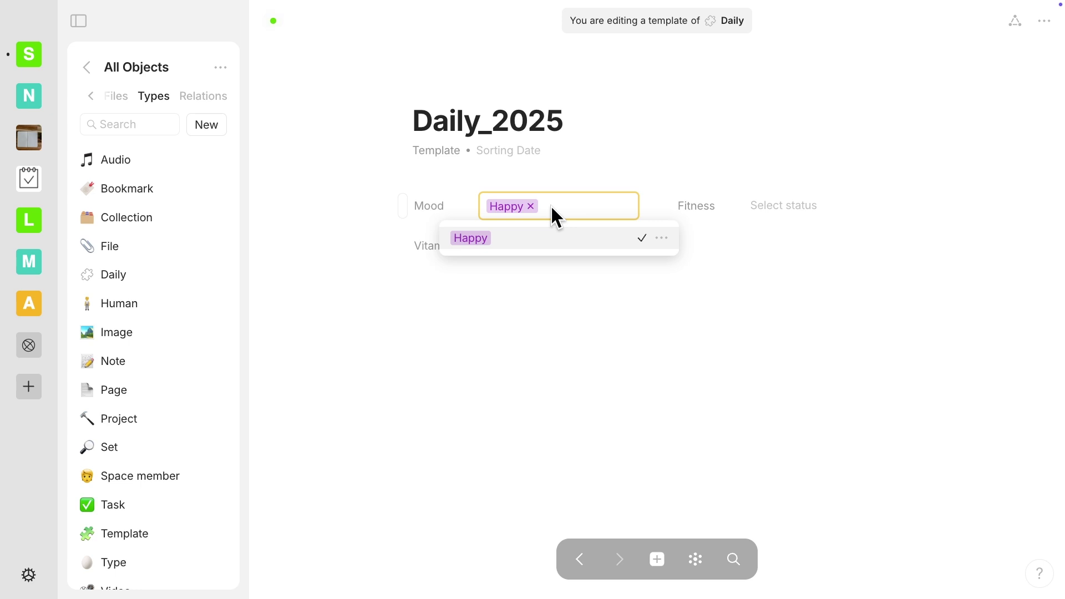
pyautogui.write('Sad')
pyautogui.press('Return')
pyautogui.write('Anxious Angry Lonely Tired Frustrated')
pyautogui.click(776, 255)
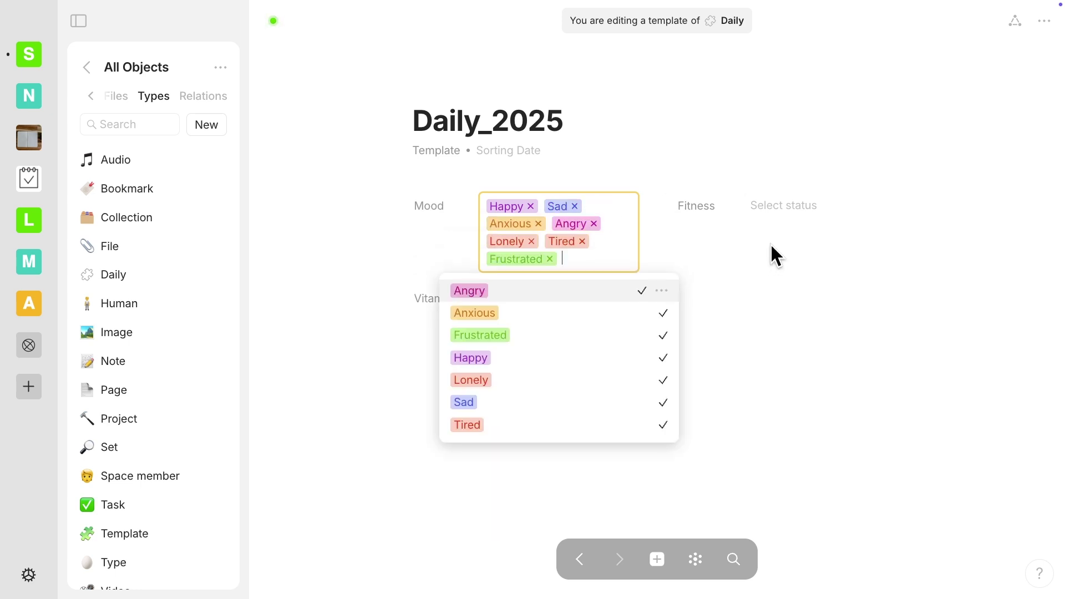
pyautogui.click(621, 239)
pyautogui.click(668, 423)
pyautogui.click(744, 415)
# Step: Create Fitness statuses Cardio, Weights and Walking
pyautogui.click(787, 206)
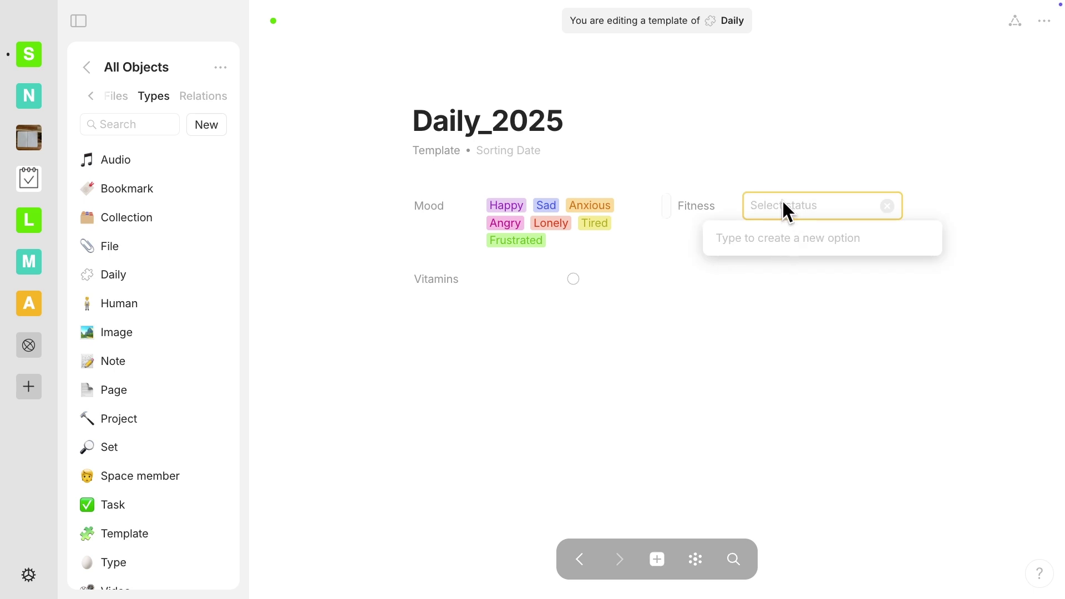
pyautogui.write('Cardd')
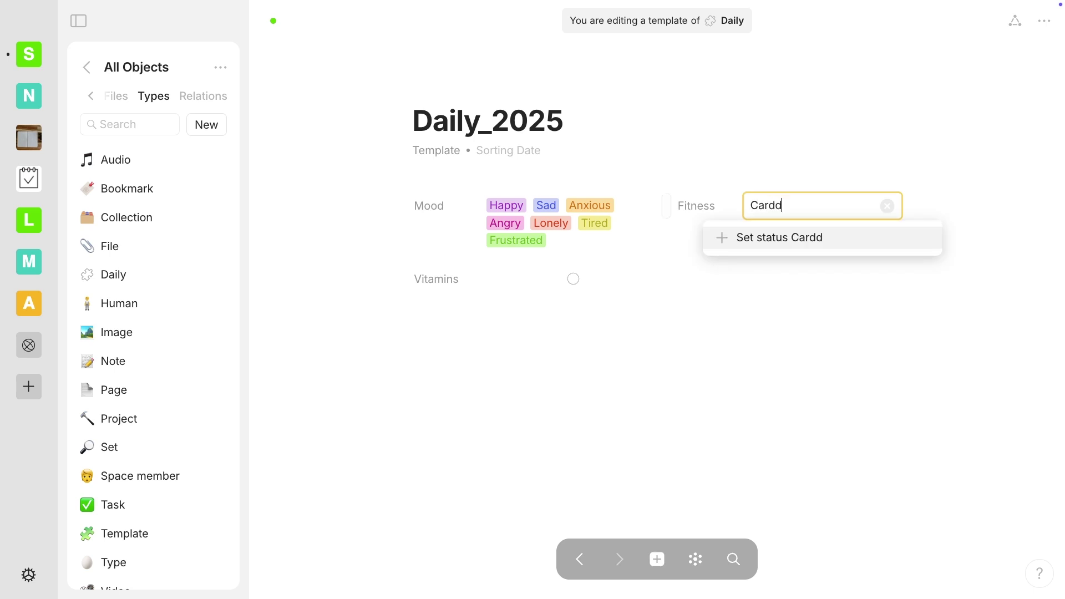
pyautogui.write('o')
pyautogui.press('BackSpace')
pyautogui.press('BackSpace')
pyautogui.write('io')
pyautogui.press('Return')
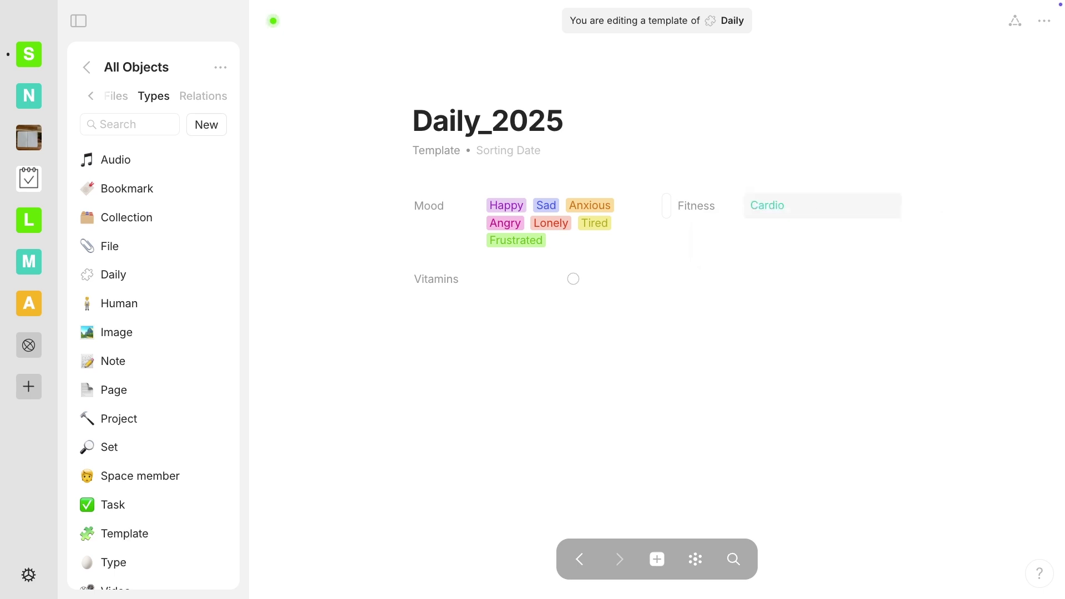
pyautogui.click(857, 200)
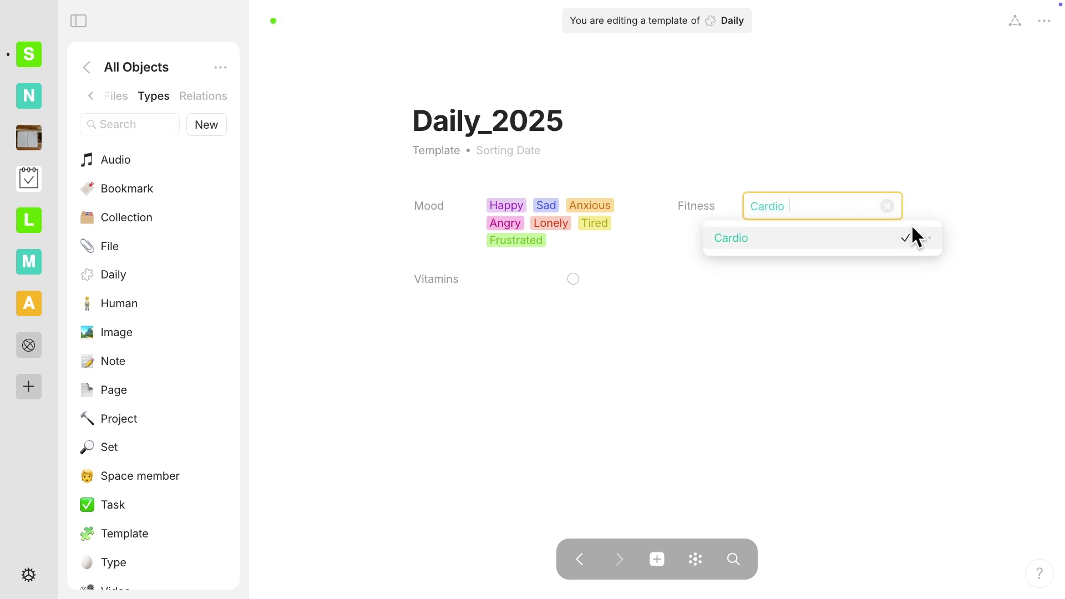
pyautogui.write('Weights')
pyautogui.press('Return')
pyautogui.write('Walking')
pyautogui.press('Return')
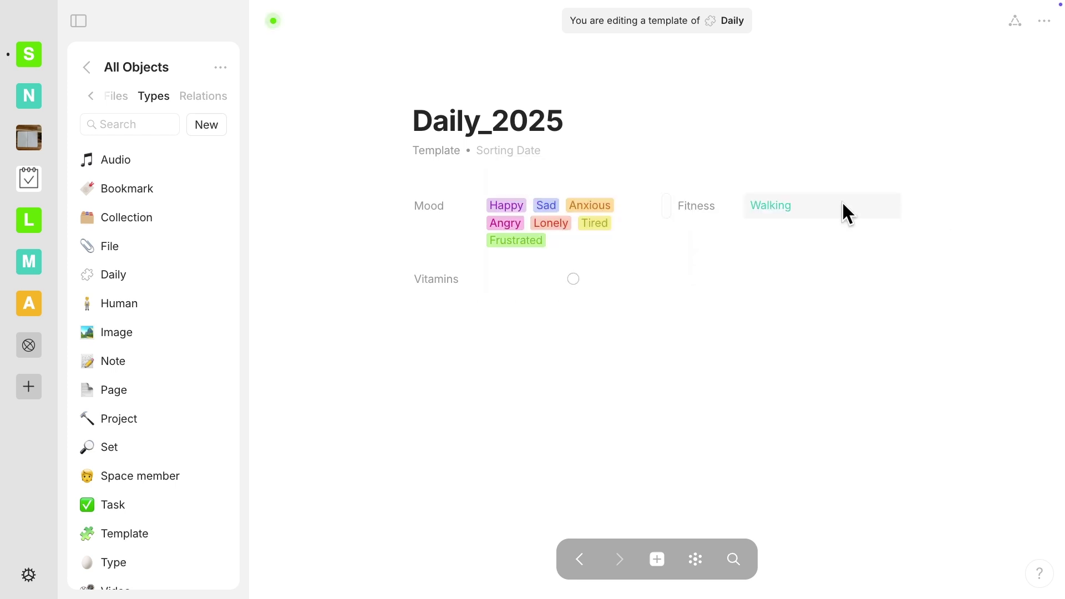
pyautogui.click(842, 214)
pyautogui.click(781, 208)
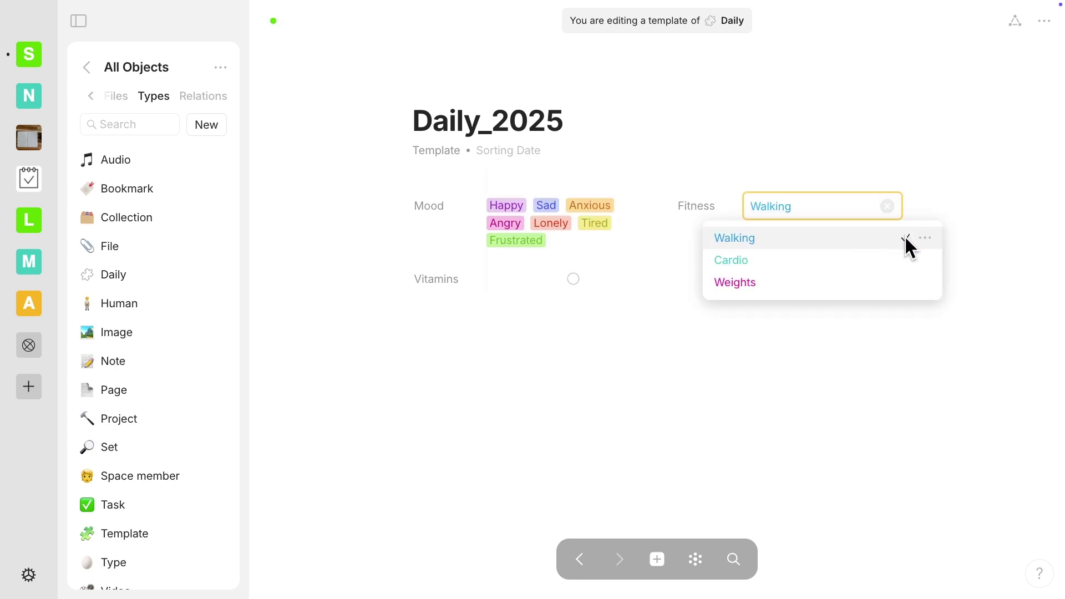
# Step: Clear the Fitness status and all Mood tags so both fields are blank
pyautogui.click(888, 206)
pyautogui.click(508, 205)
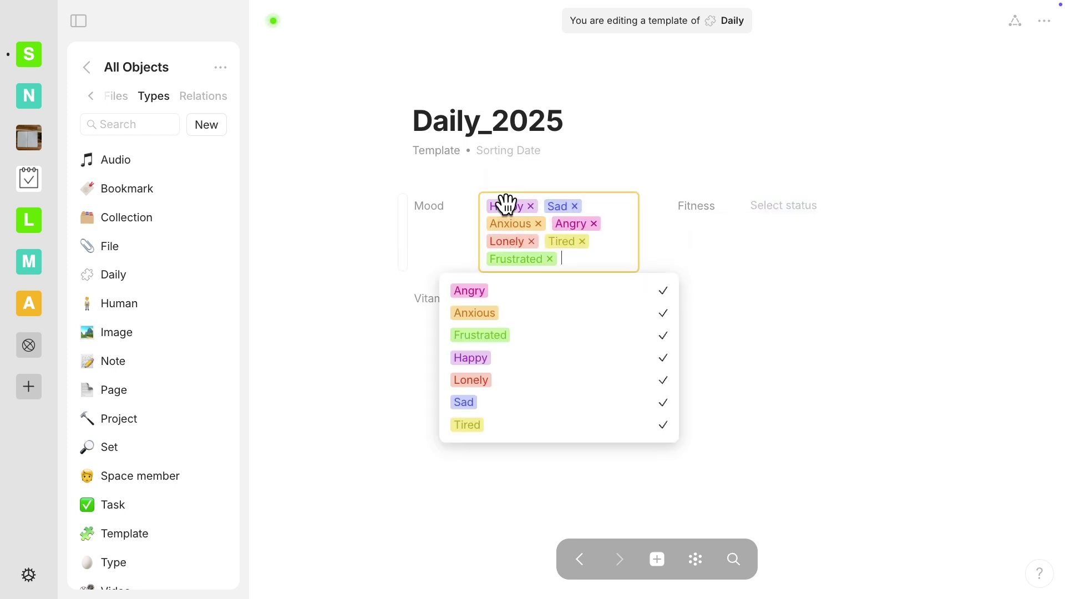
pyautogui.click(531, 206)
pyautogui.click(522, 207)
pyautogui.click(730, 236)
# Step: Add 'Morning Thoughts' and 'Evening Thoughts' text lines below Vitamins
pyautogui.click(425, 314)
pyautogui.write('Mor')
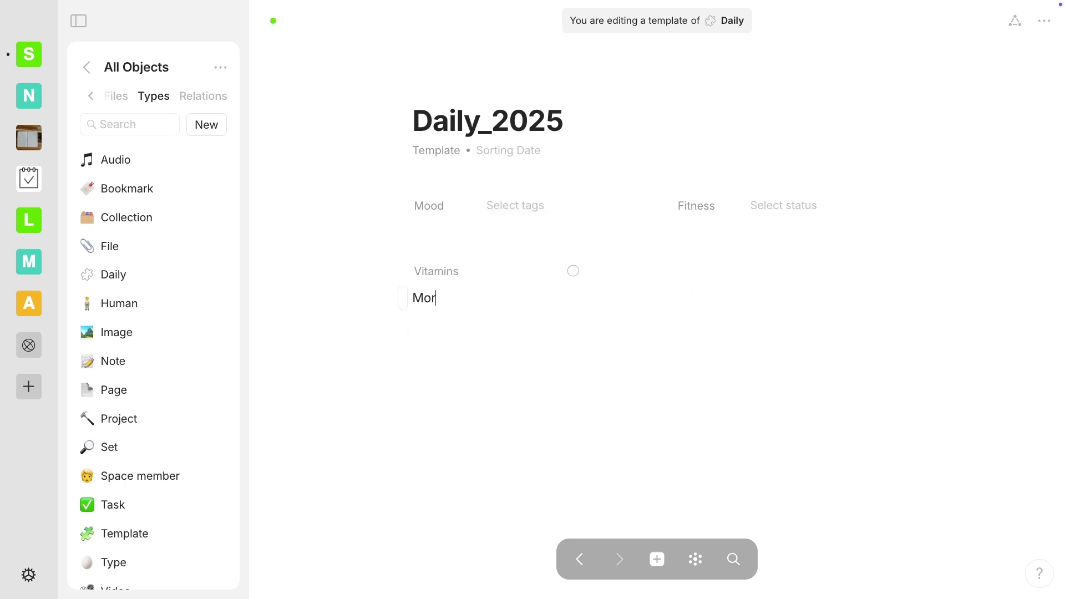
pyautogui.write('ning Thoughts')
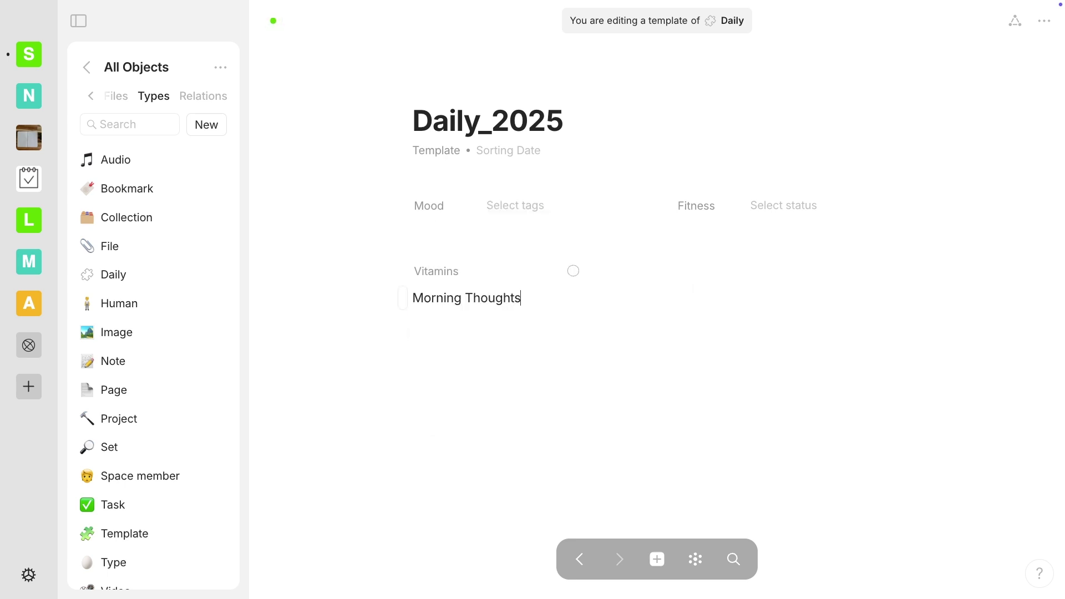
pyautogui.press('Return')
pyautogui.press('Return')
pyautogui.write('Evening Thoughts')
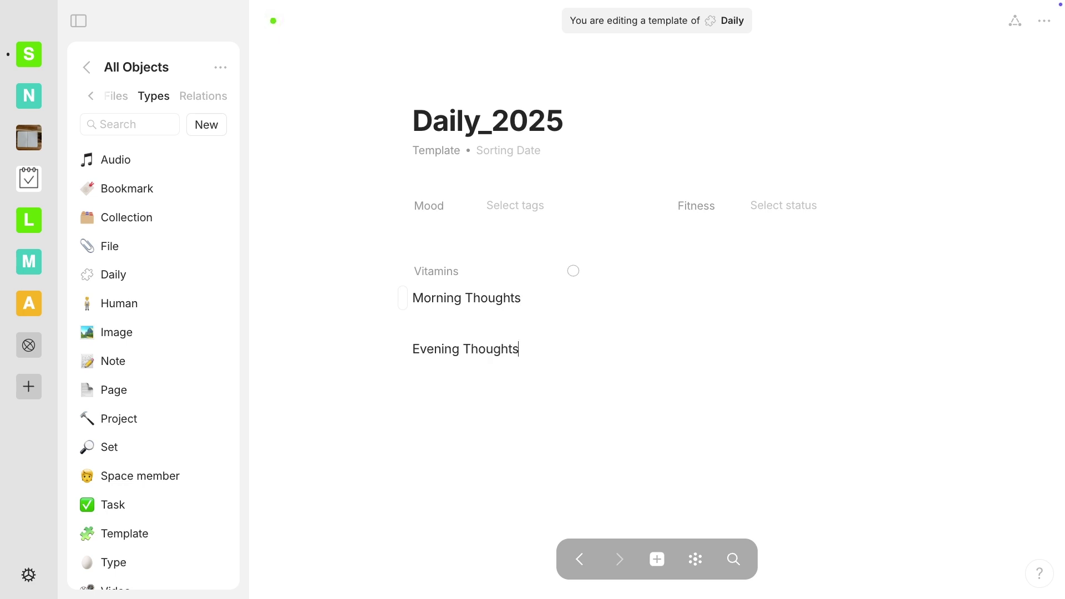
# Step: Turn Morning Thoughts and Evening Thoughts into subheadings
pyautogui.moveTo(414, 300); pyautogui.dragTo(577, 304)
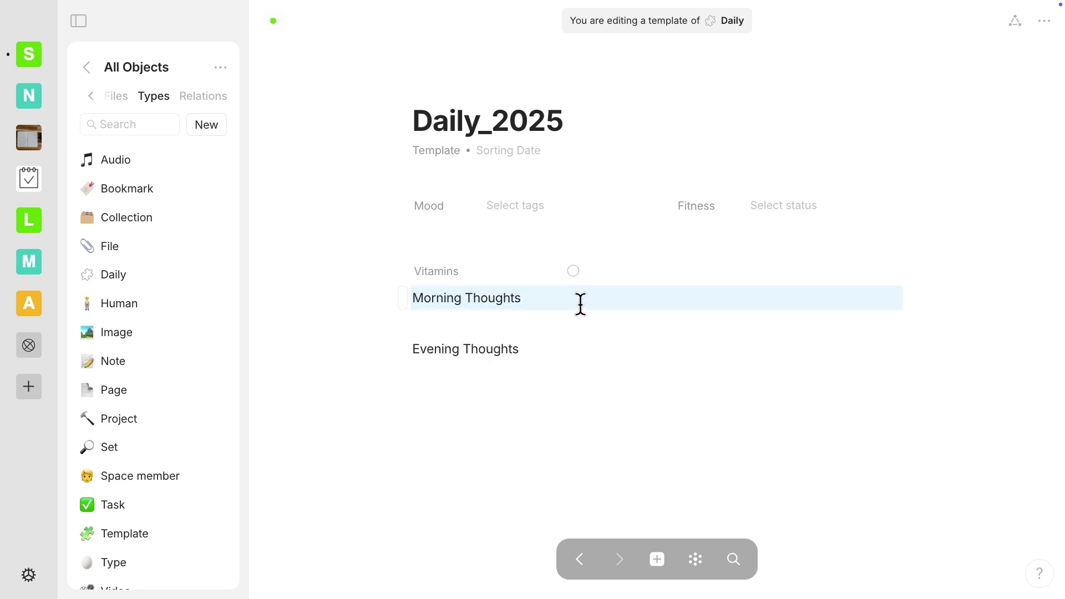
pyautogui.click(400, 298)
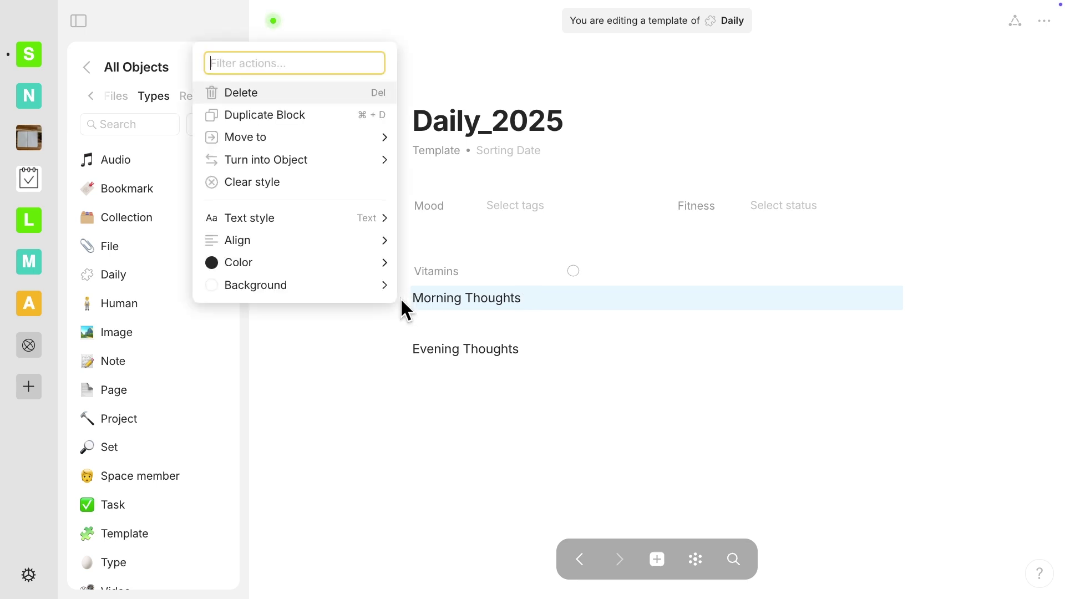
pyautogui.moveTo(369, 216)
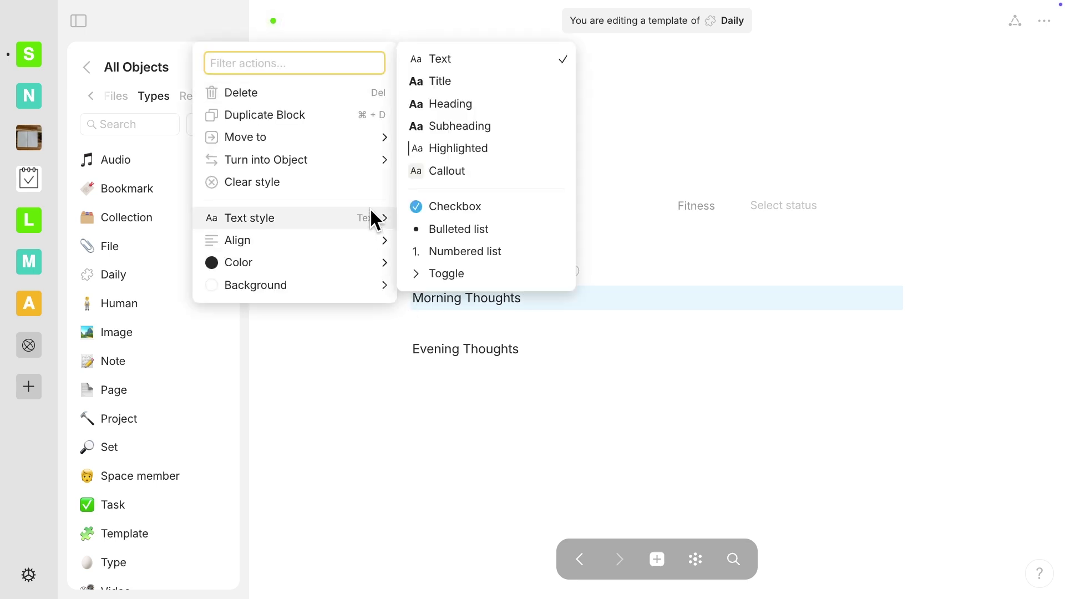
pyautogui.click(461, 126)
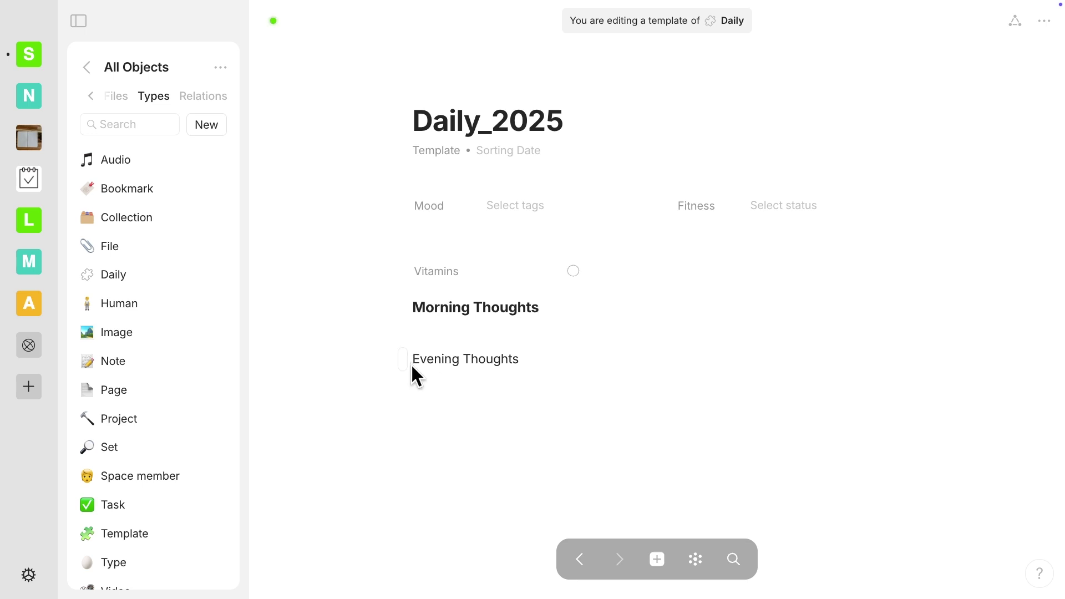
pyautogui.click(402, 359)
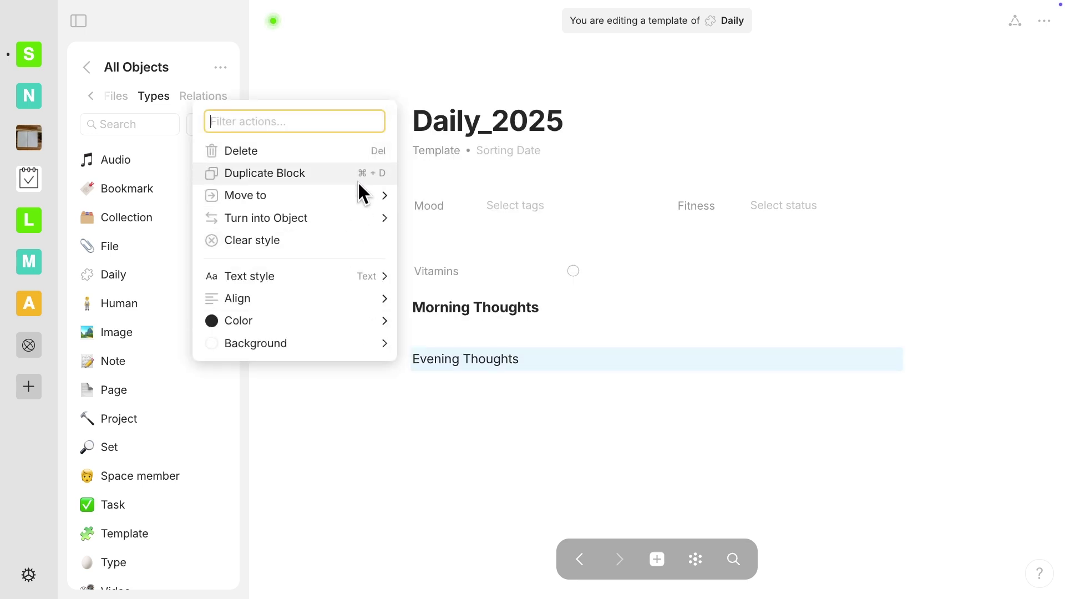
pyautogui.moveTo(362, 195)
pyautogui.moveTo(342, 280)
pyautogui.click(492, 188)
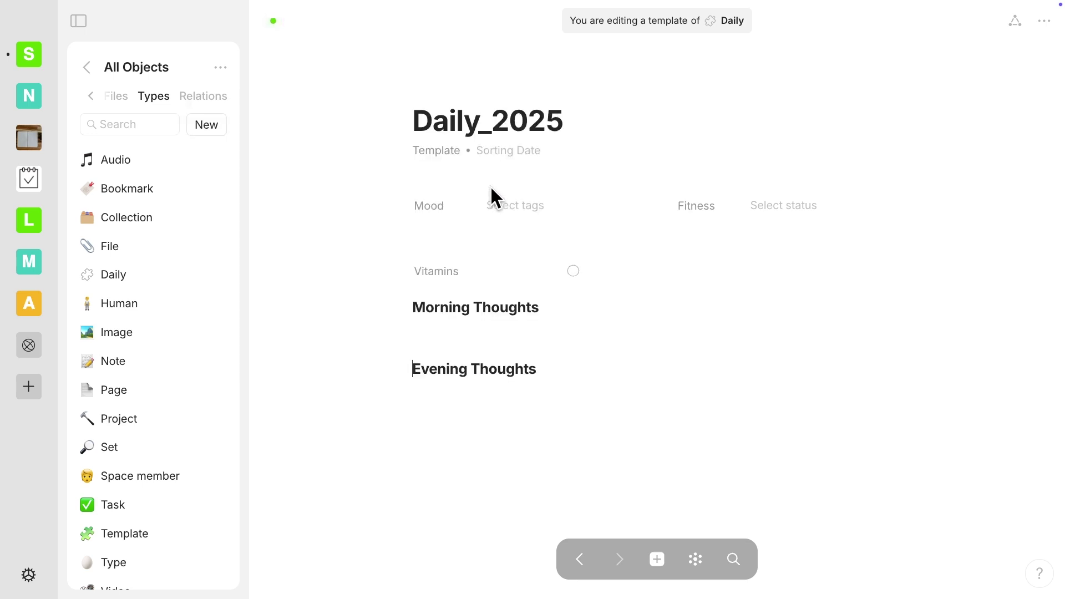
# Step: Give Morning Thoughts a light blue background and Evening Thoughts a purple background
pyautogui.click(403, 308)
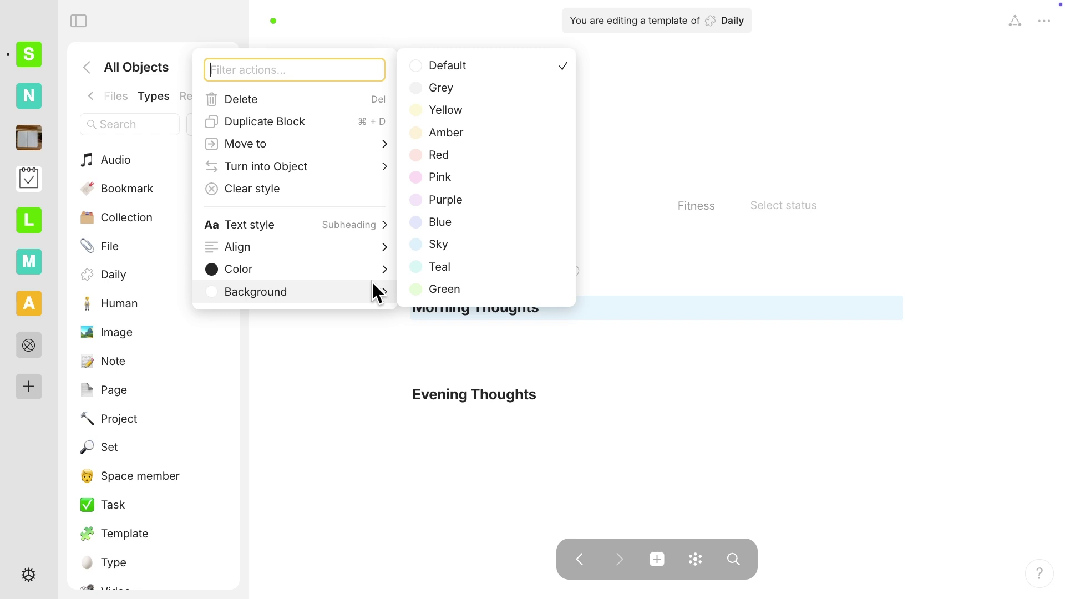
pyautogui.click(441, 244)
pyautogui.click(405, 395)
pyautogui.moveTo(378, 382)
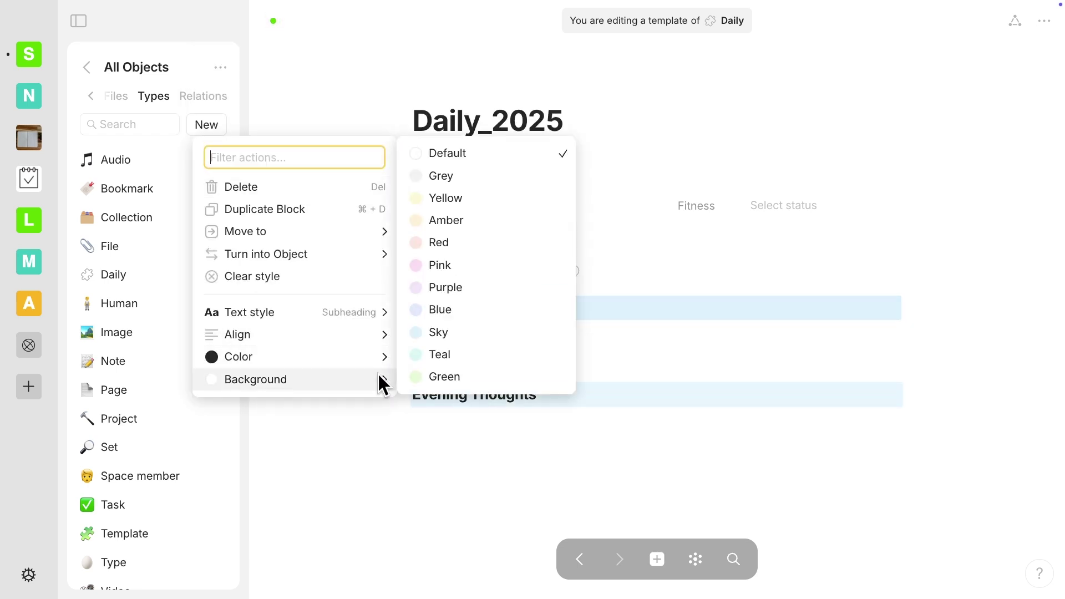
pyautogui.click(454, 284)
# Step: Insert an image block and move it above Morning Thoughts
pyautogui.click(422, 495)
pyautogui.click(414, 355)
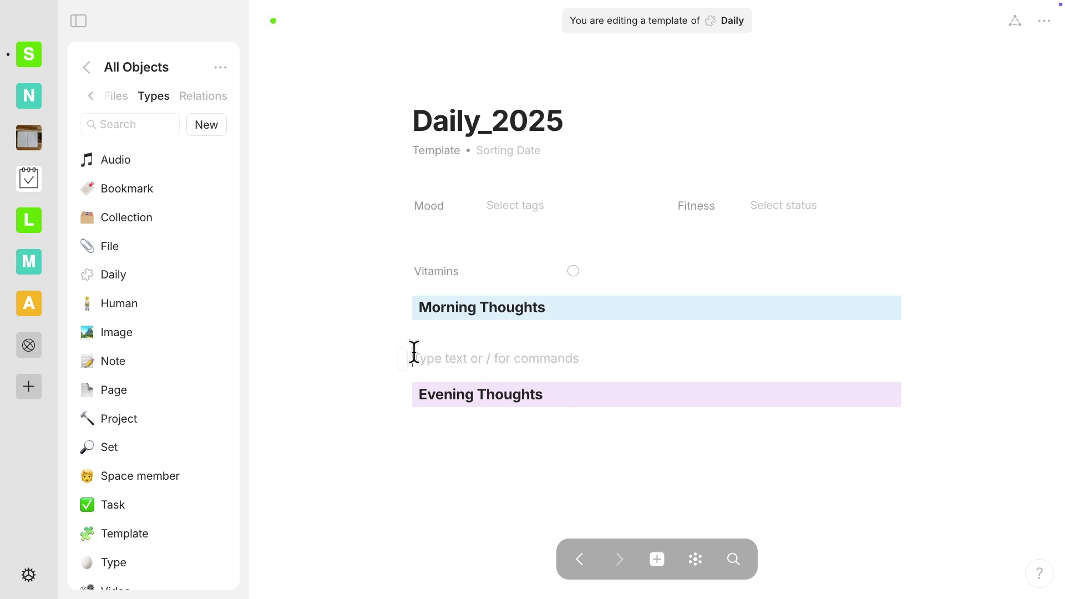
pyautogui.write('/image')
pyautogui.click(522, 419)
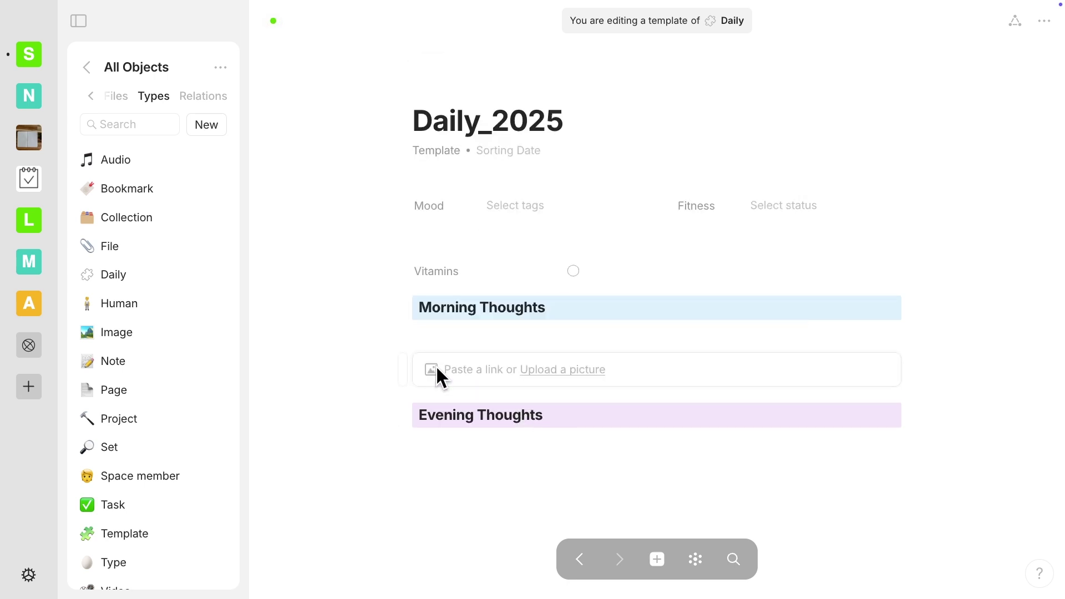
pyautogui.moveTo(399, 368); pyautogui.dragTo(404, 277)
# Step: Insert a line divider and move it directly below Vitamins
pyautogui.click(430, 441)
pyautogui.write('/di')
pyautogui.scroll(-2, 534, 375)
pyautogui.click(534, 381)
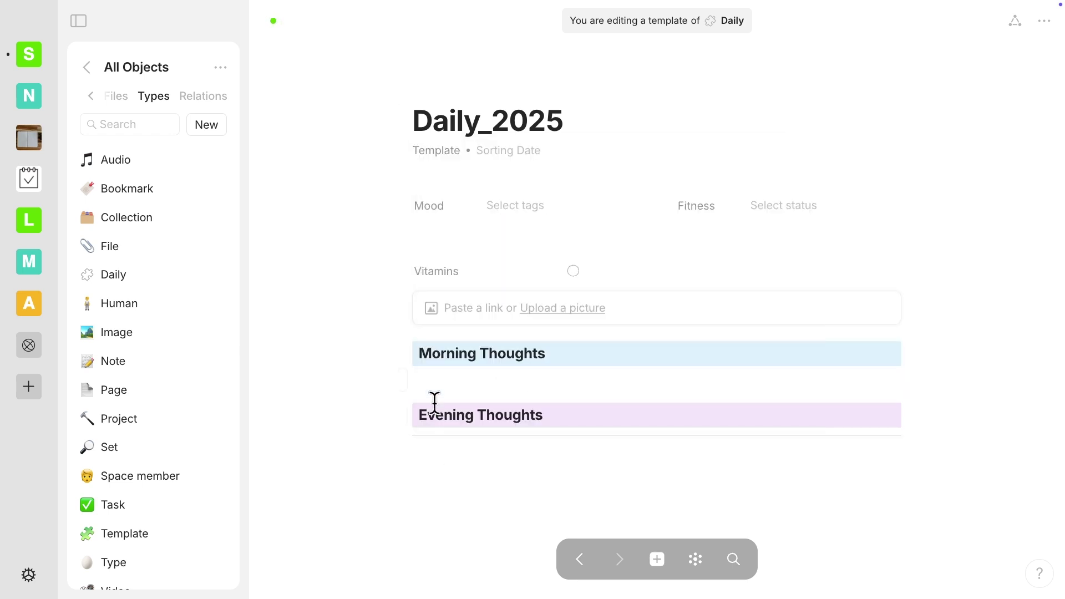
pyautogui.moveTo(410, 441); pyautogui.dragTo(339, 311)
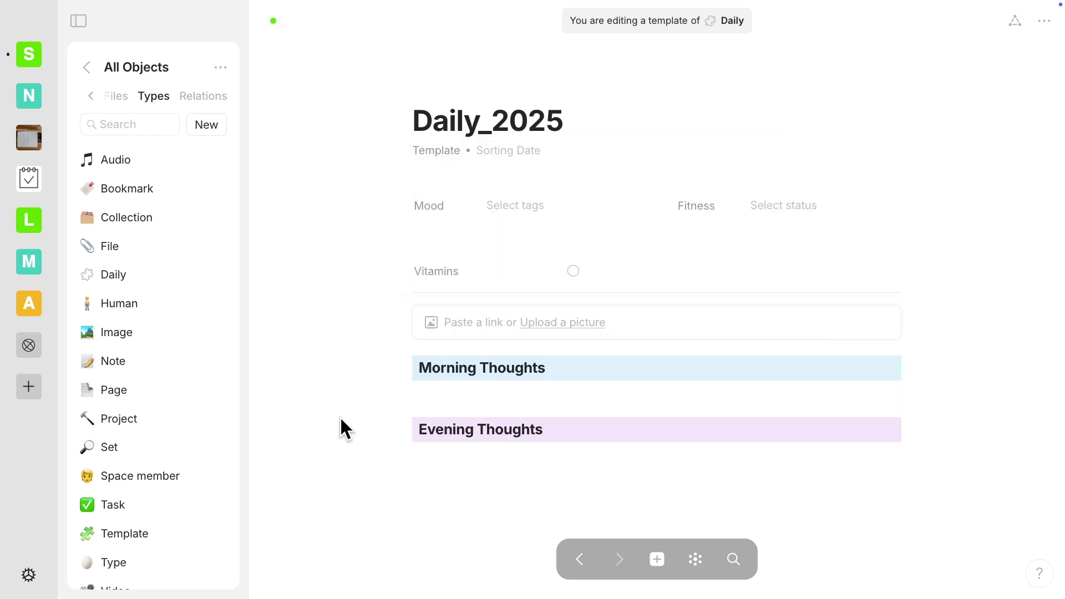
# Step: Set Daily_2025 as the Daily type's default template and go back to Space 1's overview
pyautogui.click(1043, 21)
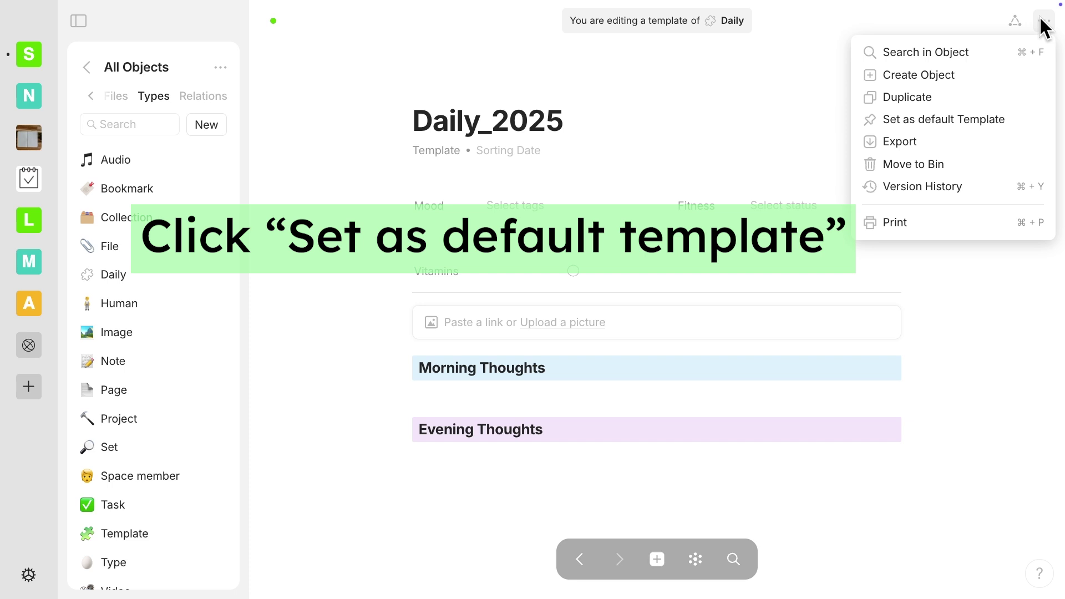
pyautogui.click(963, 119)
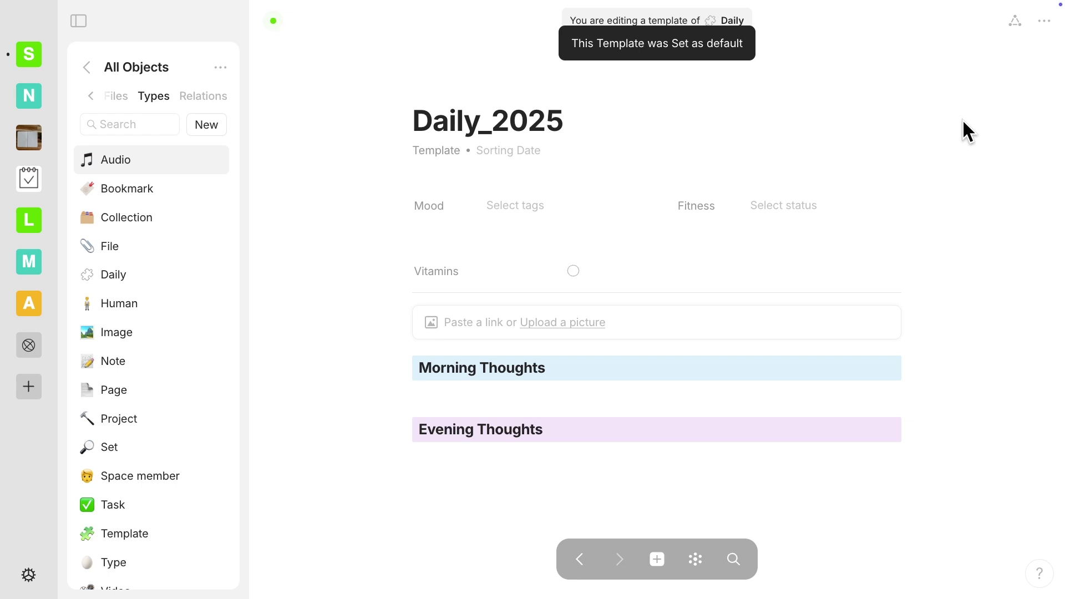
pyautogui.click(87, 69)
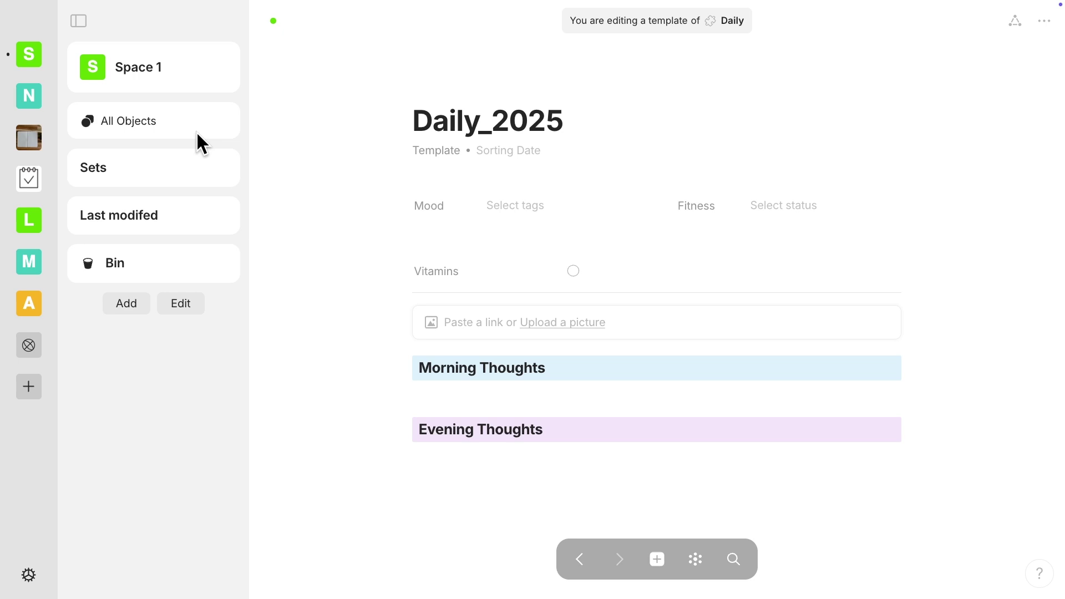
# Step: Create a set titled 'Daily' collecting Daily-type objects and check its available templates
pyautogui.click(206, 169)
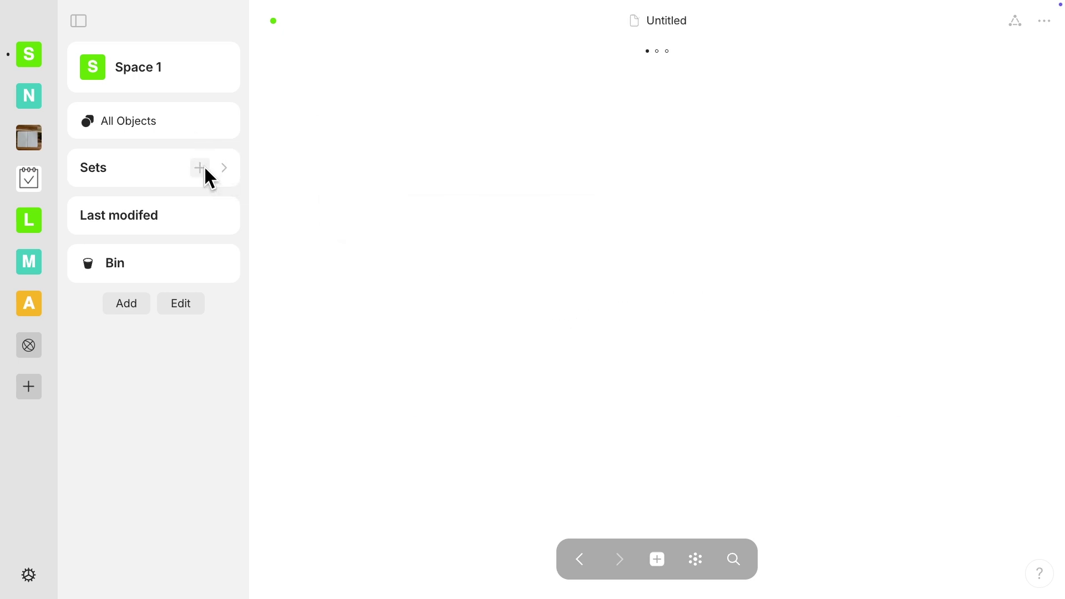
pyautogui.click(405, 186)
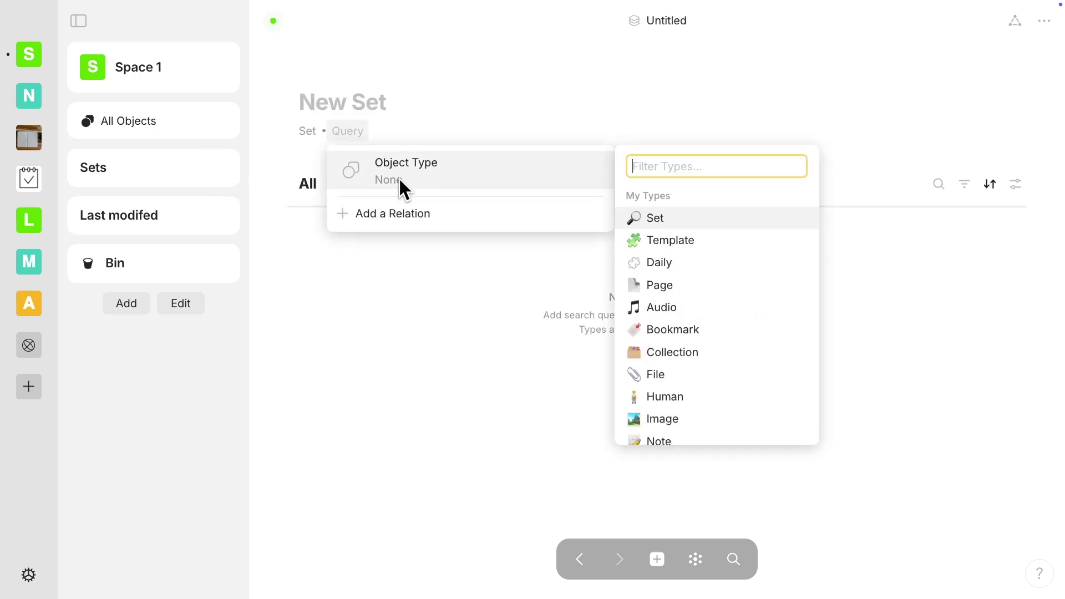
pyautogui.click(649, 264)
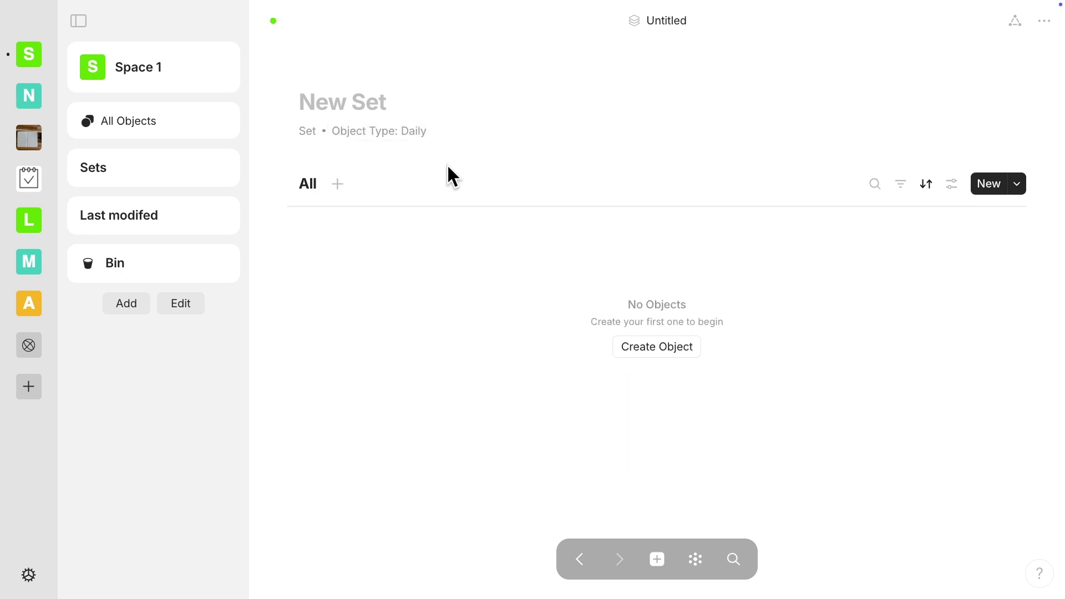
pyautogui.write('Daily')
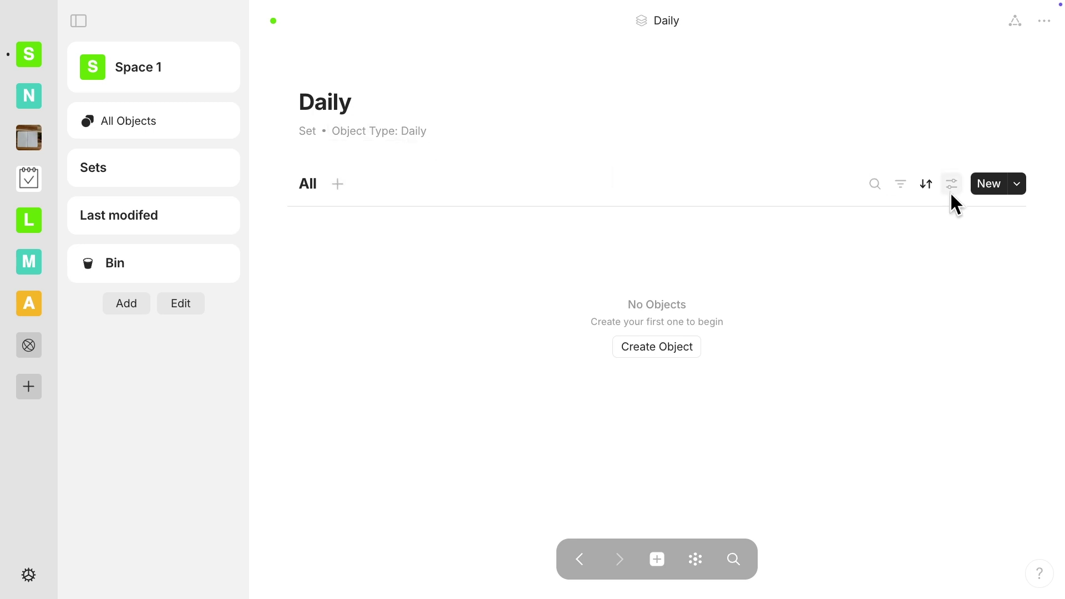
pyautogui.click(1018, 184)
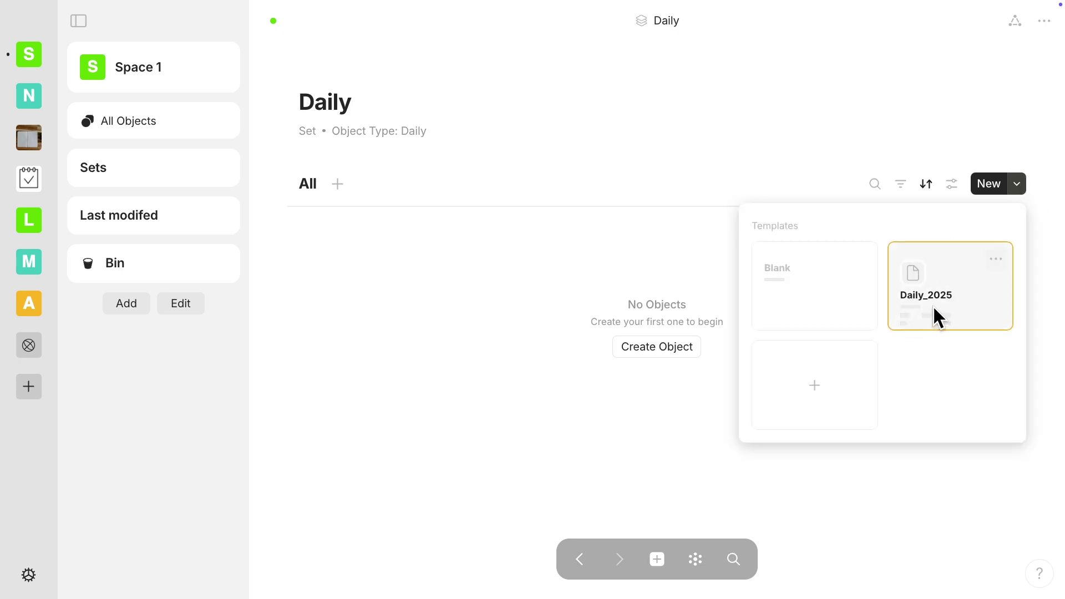
# Step: Create a new Daily_2025 object in the Daily set
pyautogui.click(994, 132)
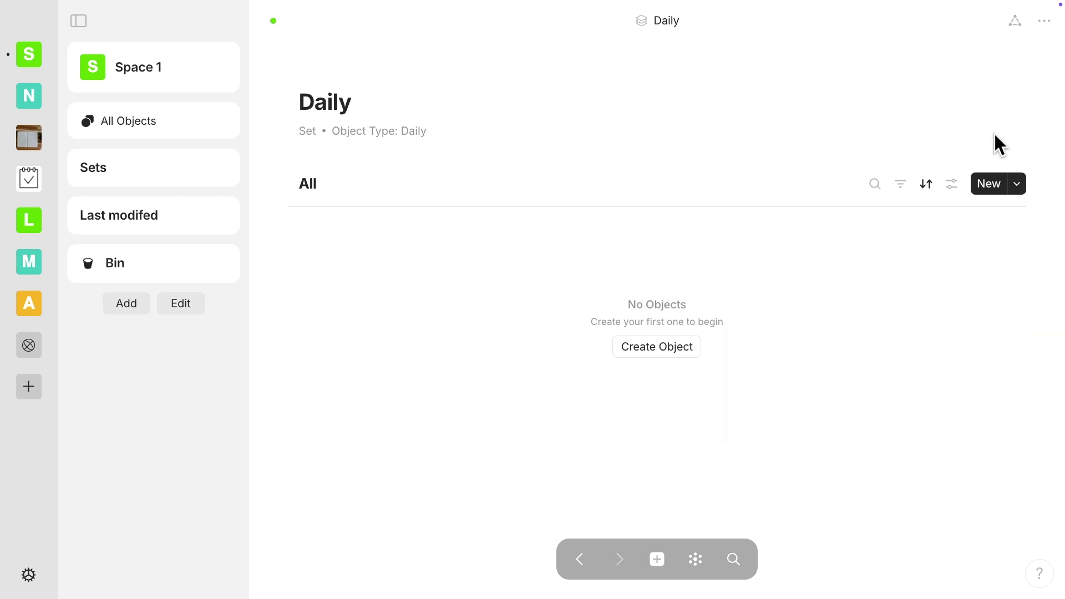
pyautogui.click(990, 188)
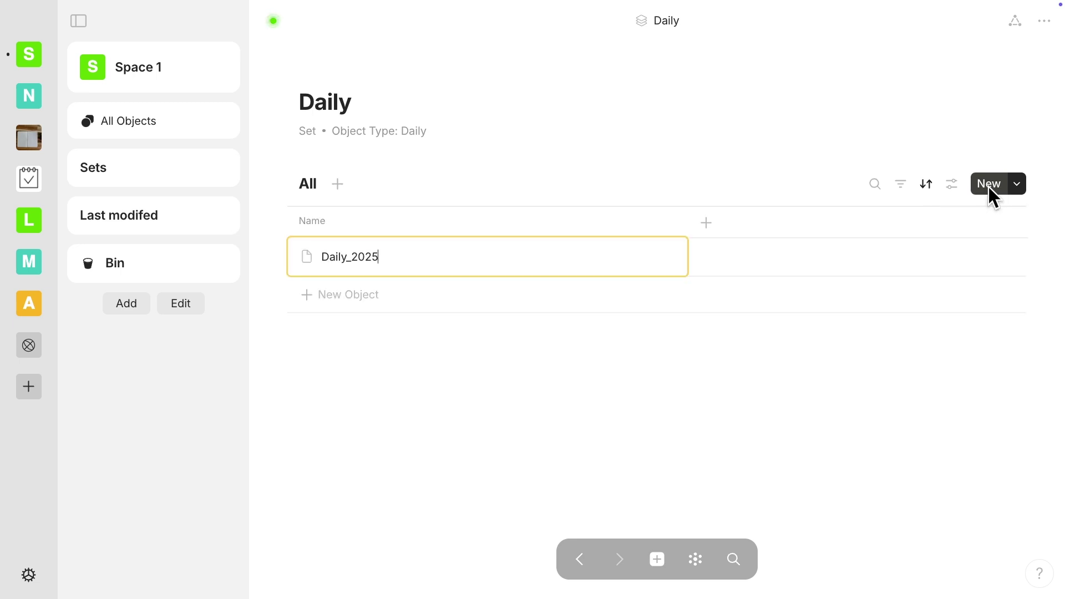
pyautogui.press('Return')
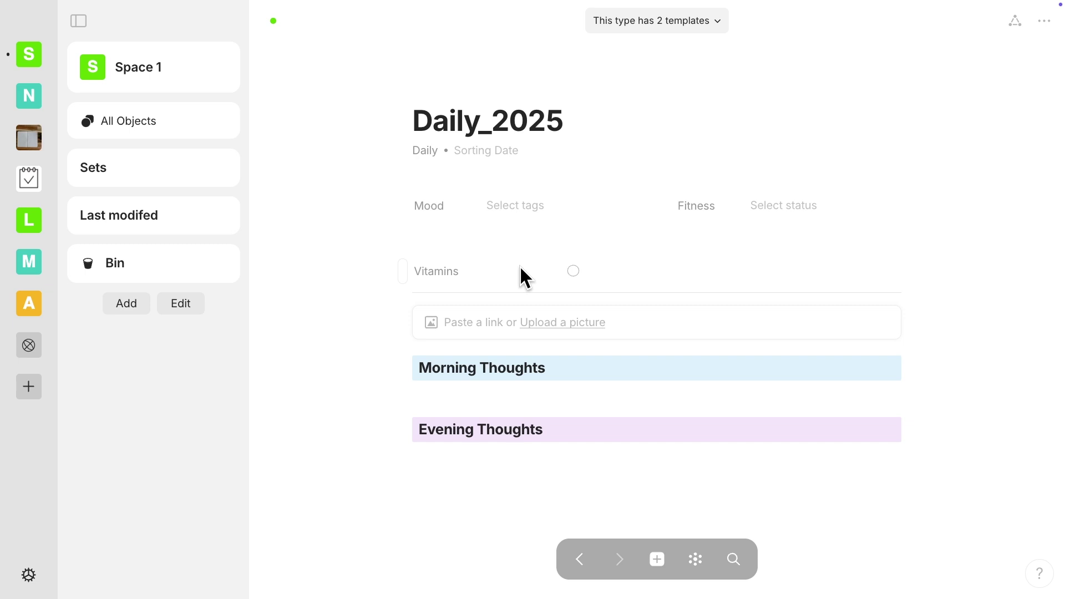
# Step: Fill it in with Mood Happy, Fitness Walking and Vitamins ticked, then return to the set
pyautogui.click(519, 213)
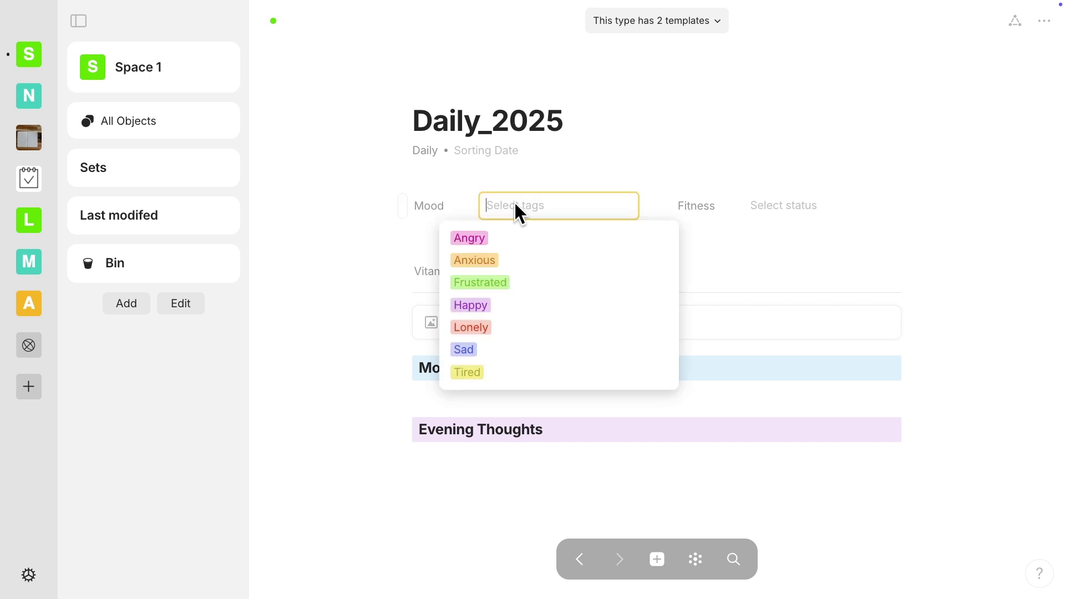
pyautogui.click(495, 305)
pyautogui.click(759, 203)
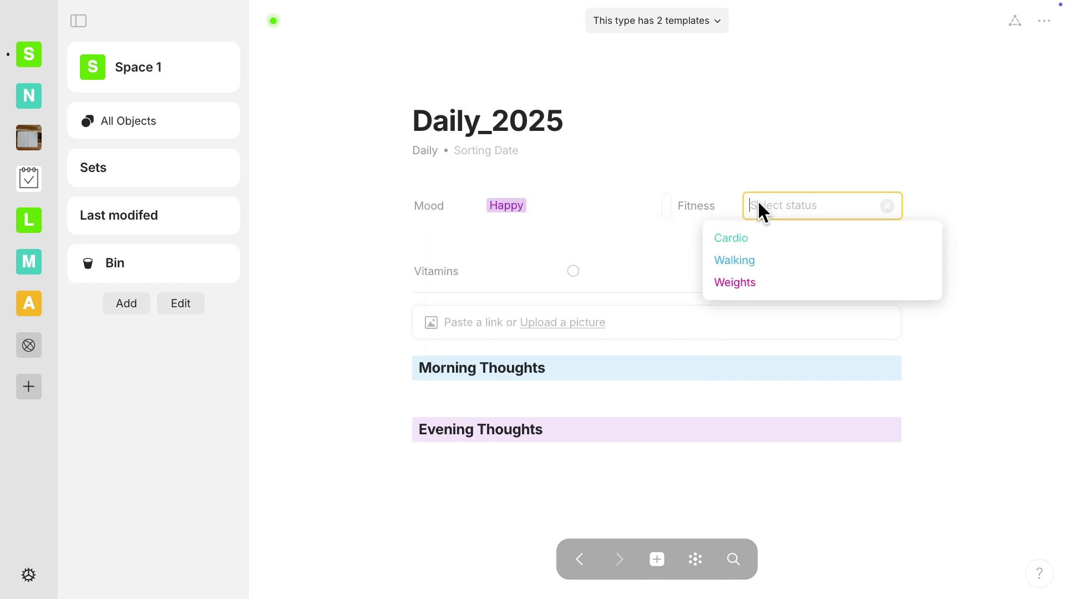
pyautogui.click(748, 258)
pyautogui.click(574, 271)
pyautogui.click(579, 561)
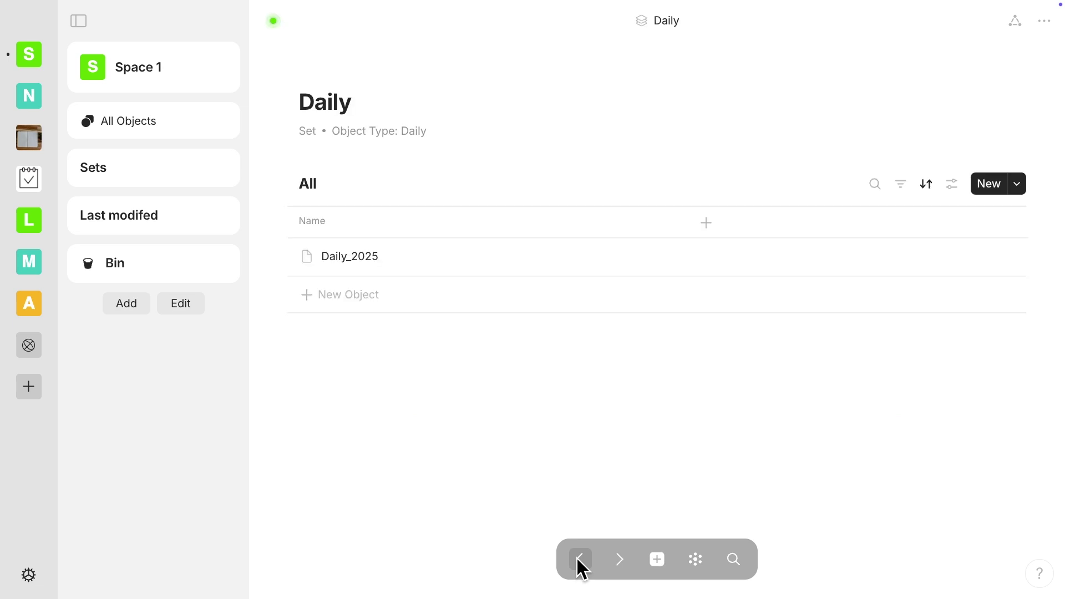
# Step: Add Vitamins, Fitness and Mood as columns in the Daily set table
pyautogui.click(707, 221)
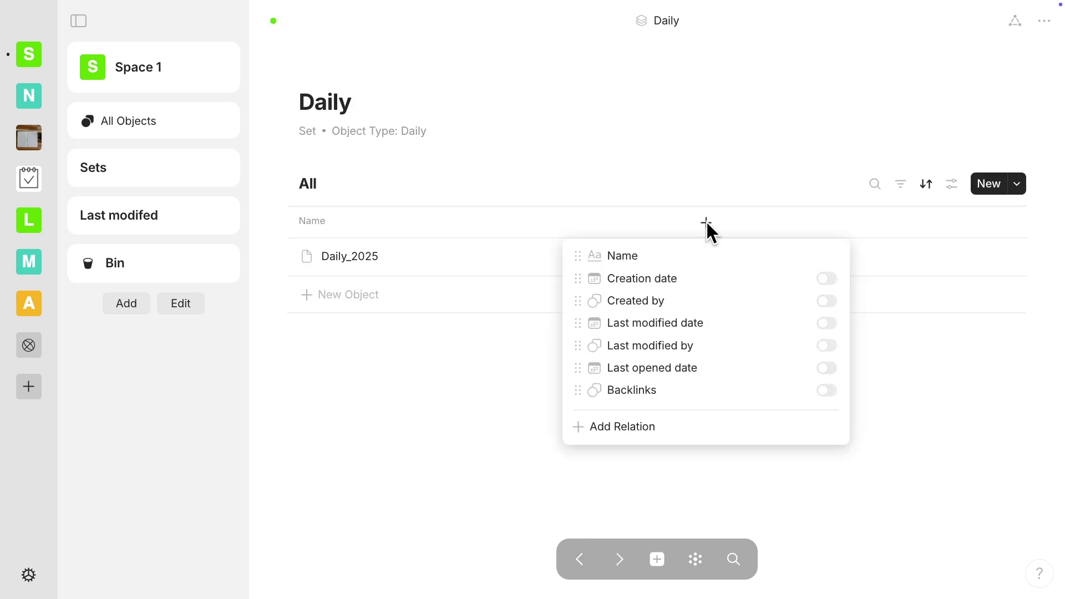
pyautogui.click(634, 437)
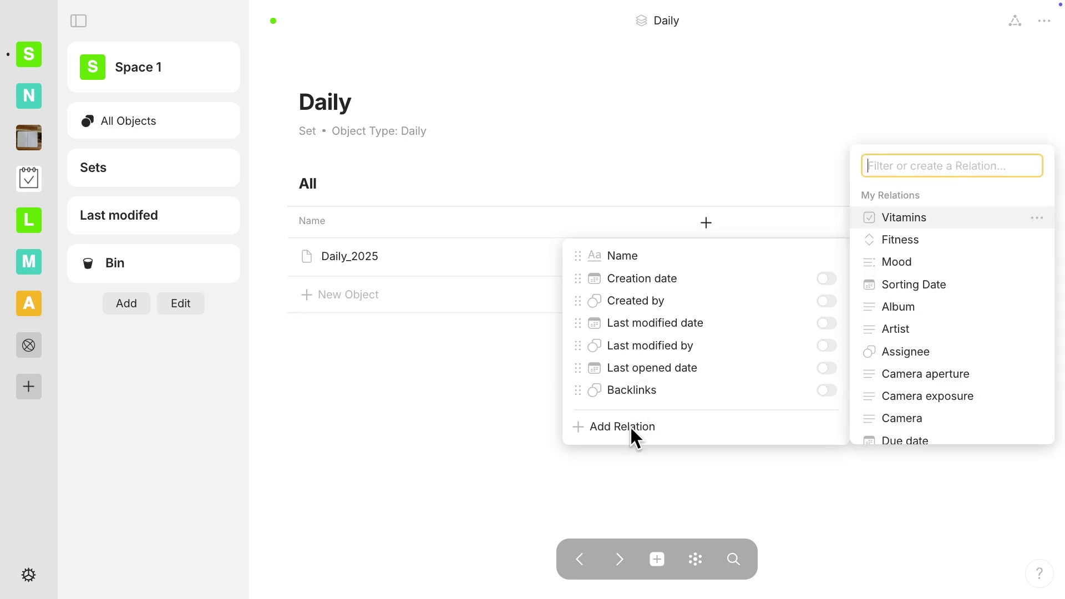
pyautogui.click(902, 219)
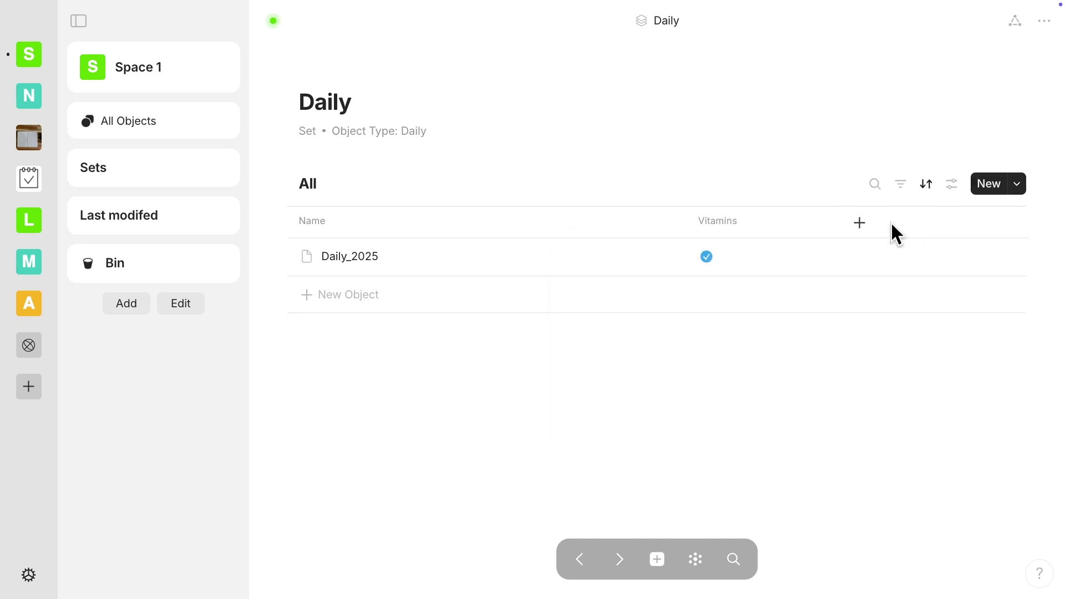
pyautogui.click(859, 223)
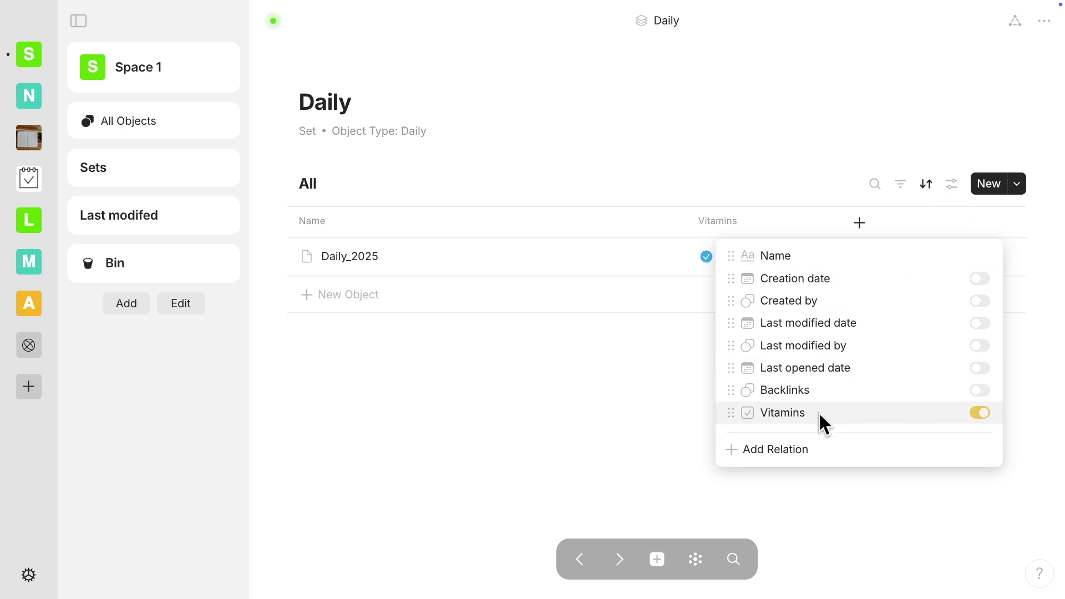
pyautogui.click(805, 451)
pyautogui.click(587, 241)
pyautogui.click(1012, 223)
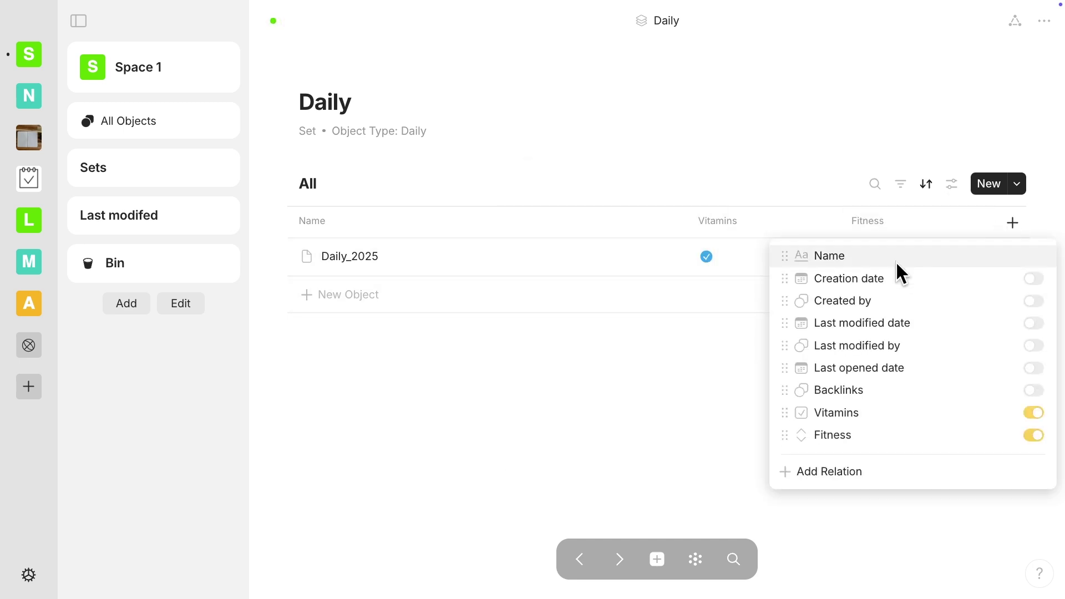
pyautogui.click(840, 465)
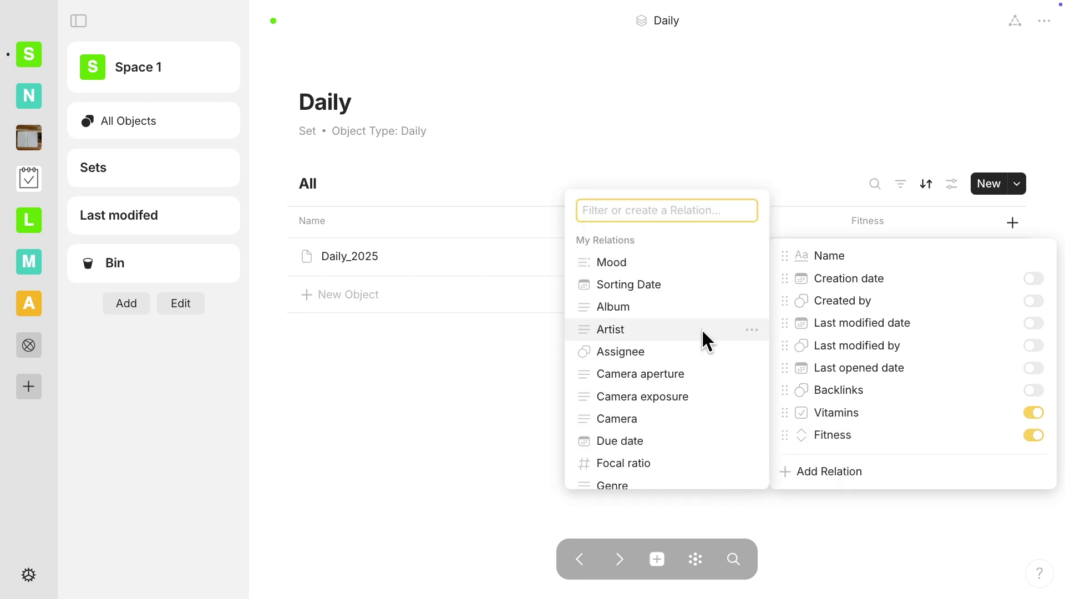
pyautogui.click(672, 266)
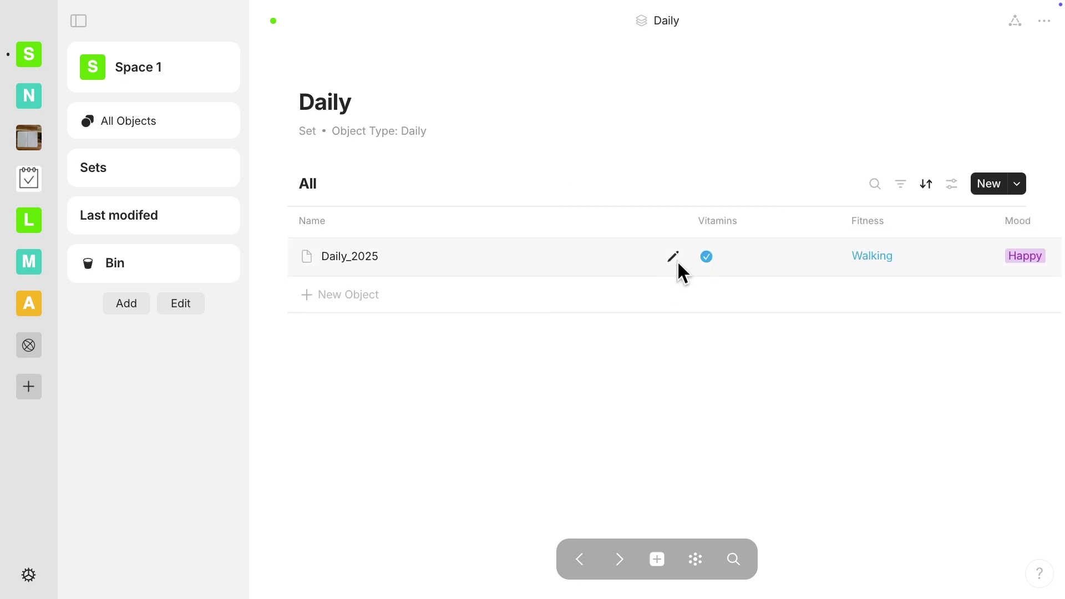
# Step: Add a Sorting Date column, move it right after Name, and narrow the Name column
pyautogui.hscroll(3, 989, 222)
pyautogui.click(1007, 223)
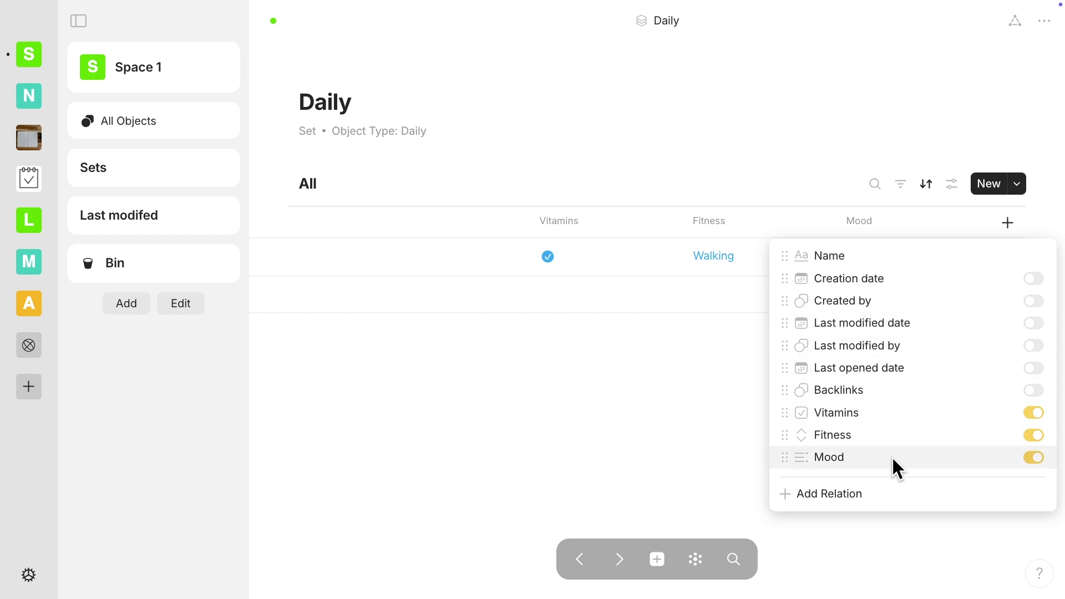
pyautogui.click(858, 491)
pyautogui.click(692, 282)
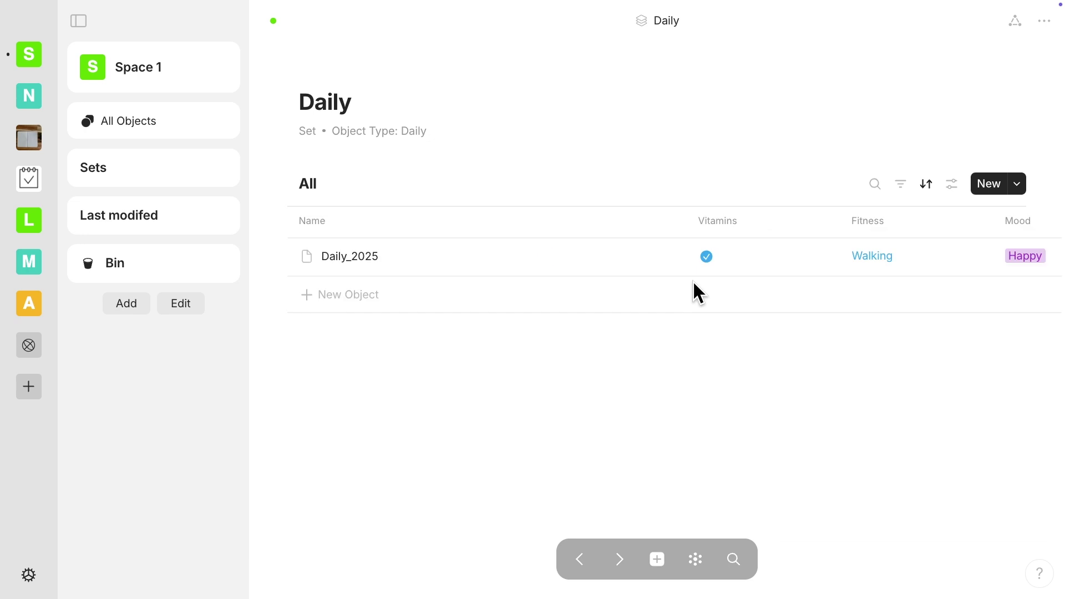
pyautogui.hscroll(5, 1016, 226)
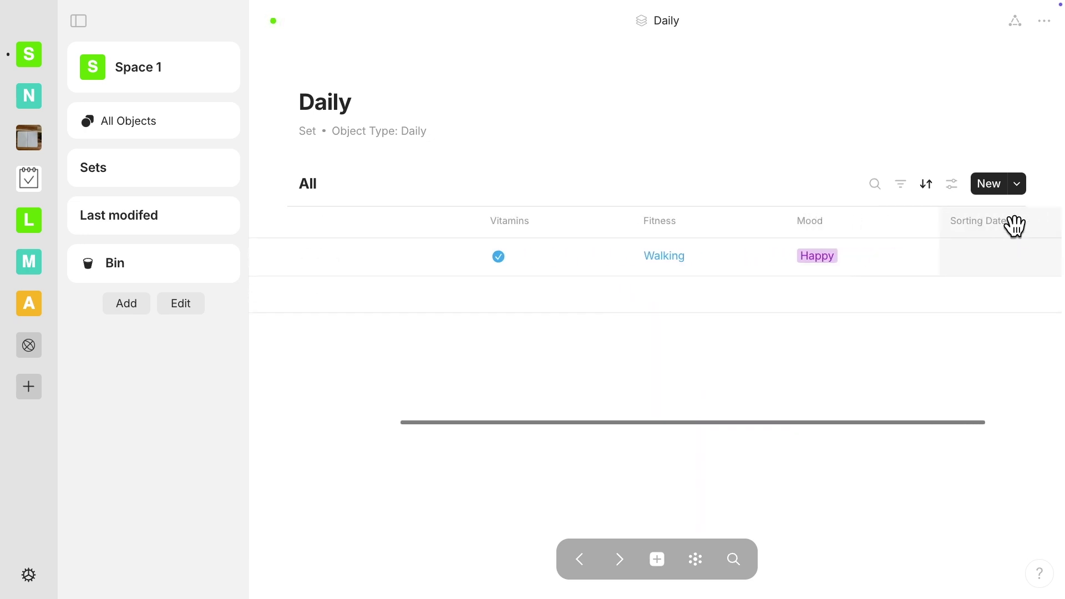
pyautogui.moveTo(1017, 226); pyautogui.dragTo(426, 223)
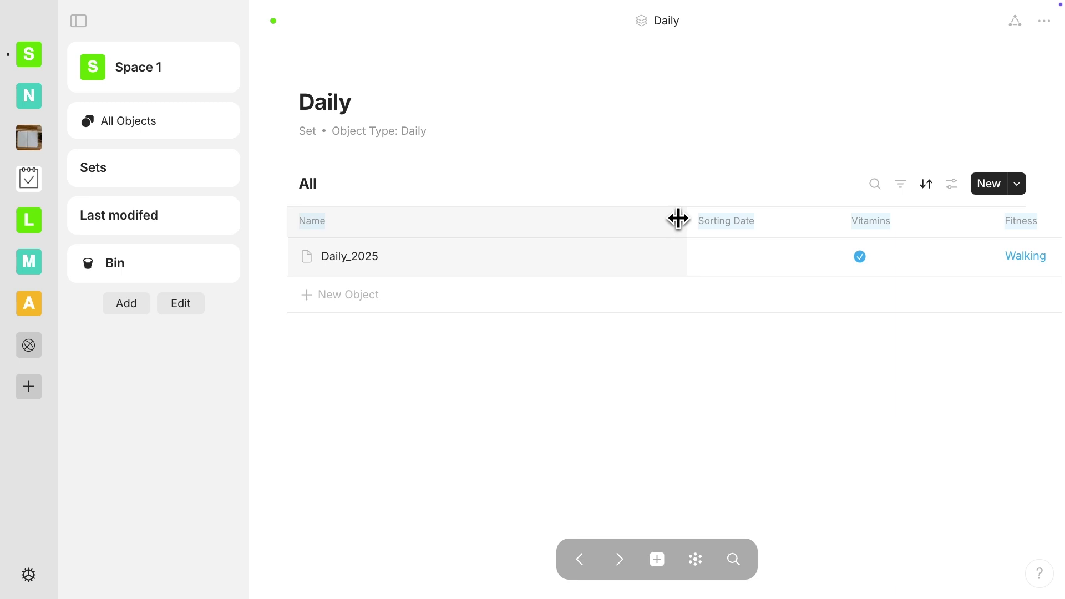
pyautogui.moveTo(679, 218); pyautogui.dragTo(408, 221)
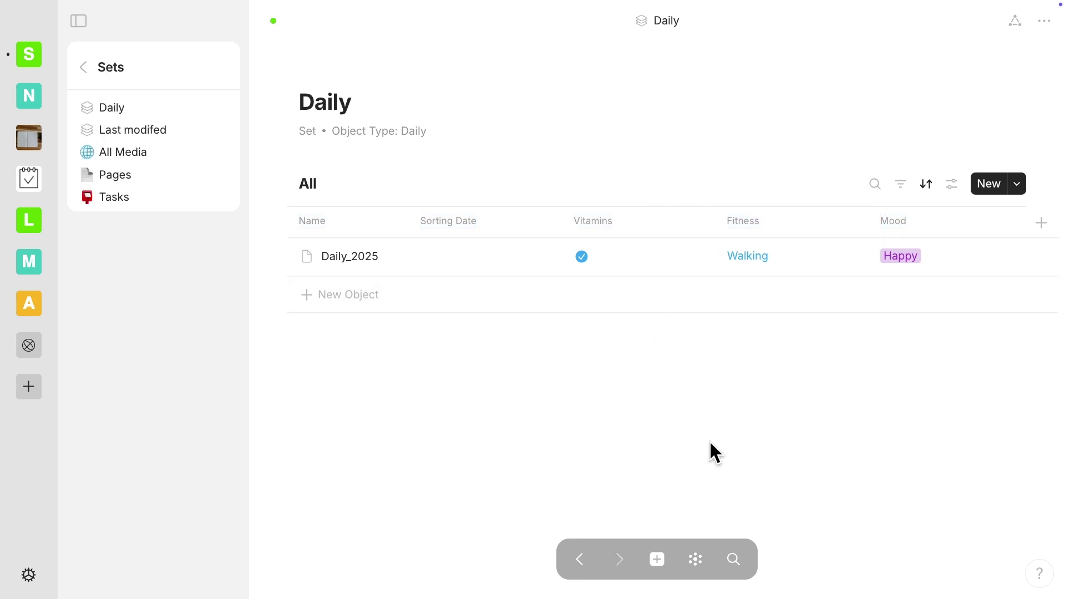
# Step: Create a new blank page
pyautogui.moveTo(721, 420); pyautogui.dragTo(659, 532)
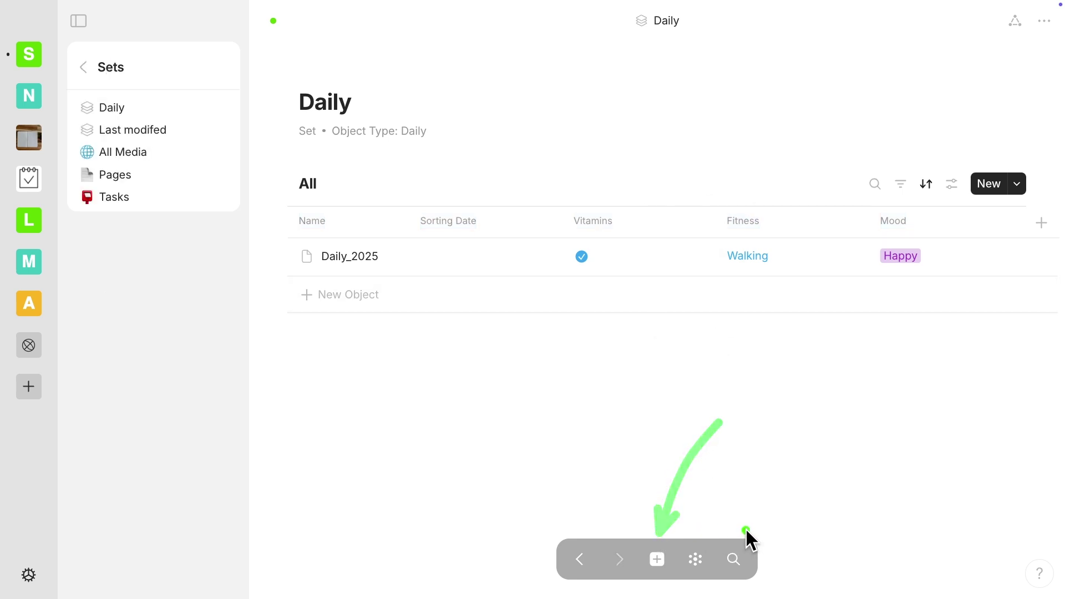
pyautogui.click(656, 560)
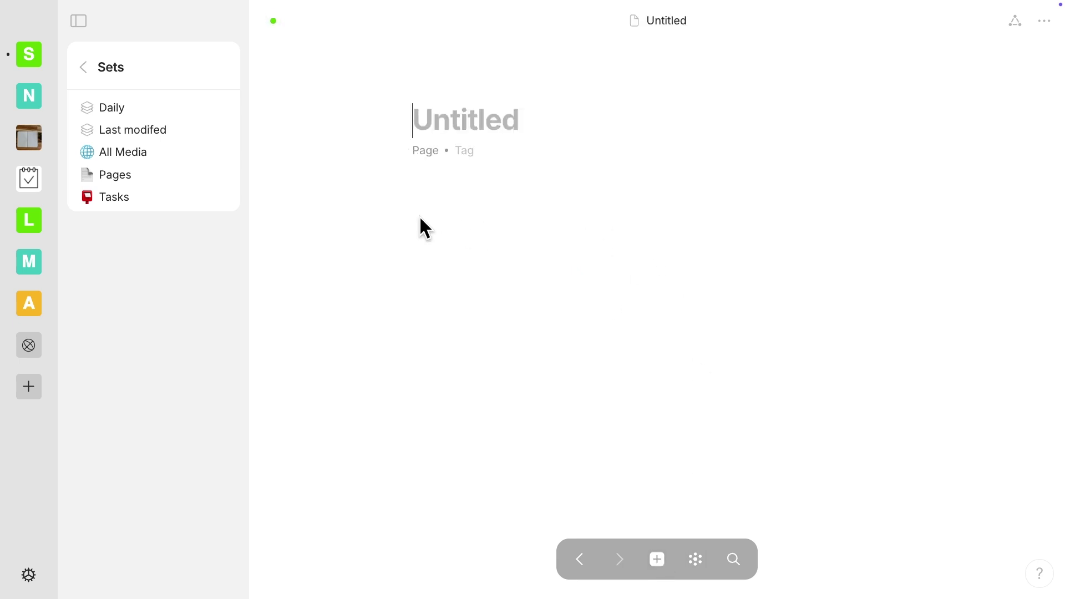
pyautogui.moveTo(419, 218); pyautogui.dragTo(414, 160)
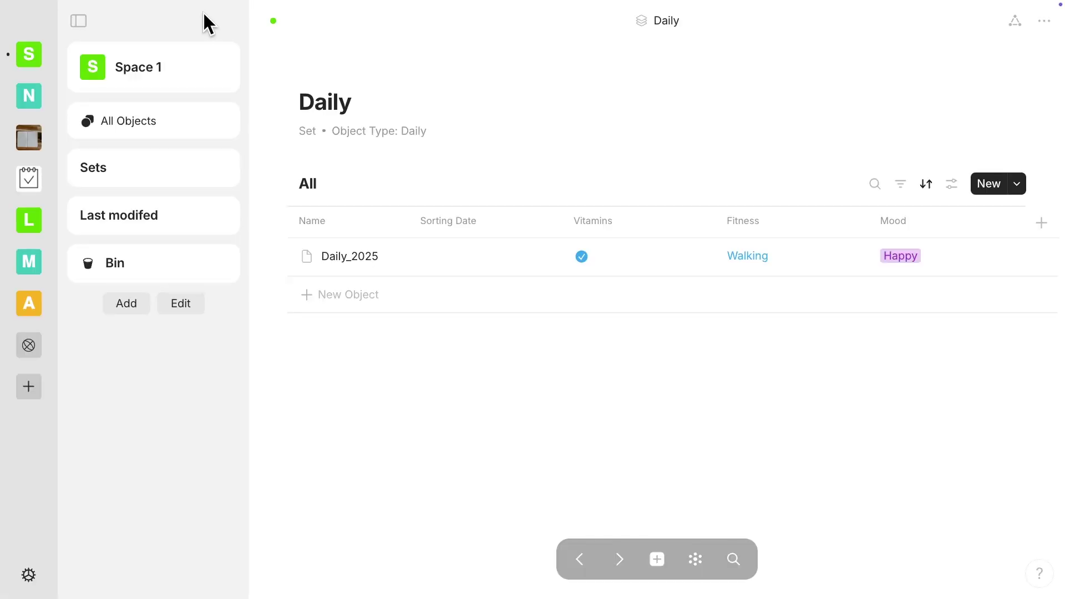
pyautogui.click(217, 12)
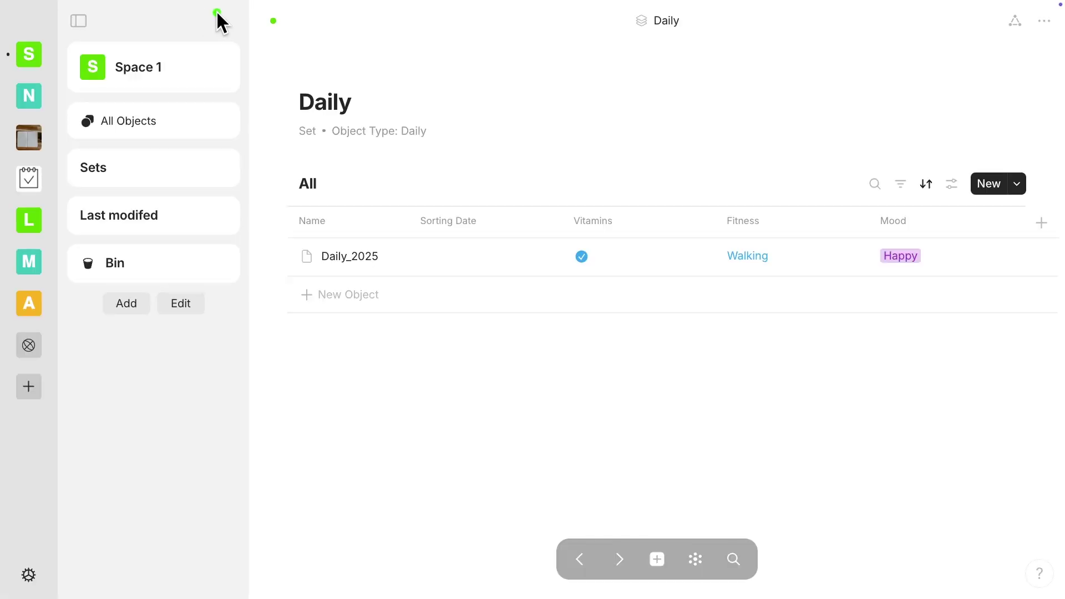
# Step: Change Space 1's default object type from Page to Daily in space settings
pyautogui.click(163, 70)
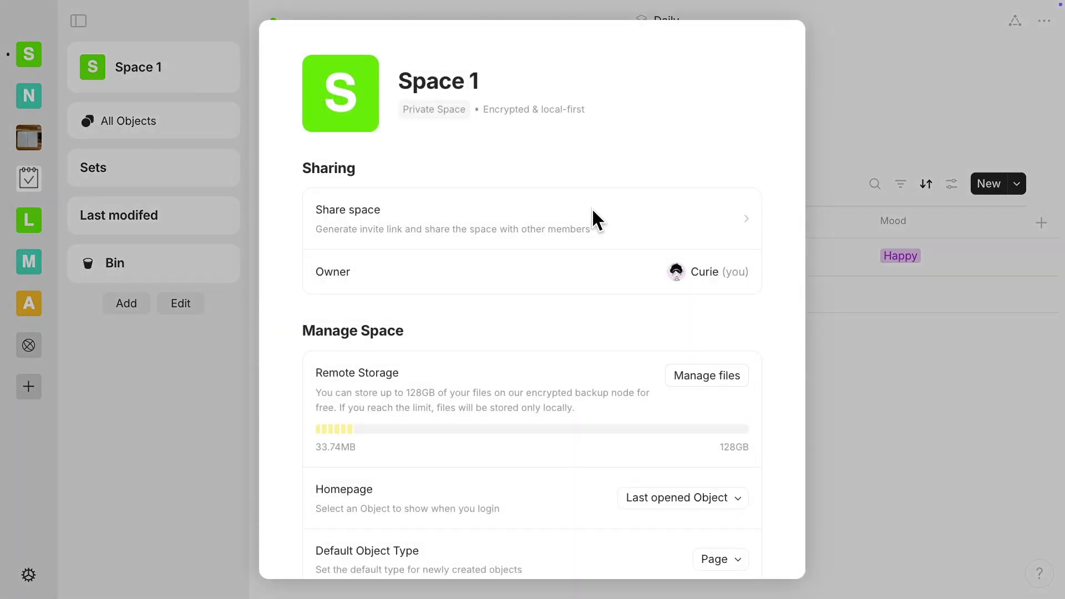
pyautogui.scroll(-5, 750, 314)
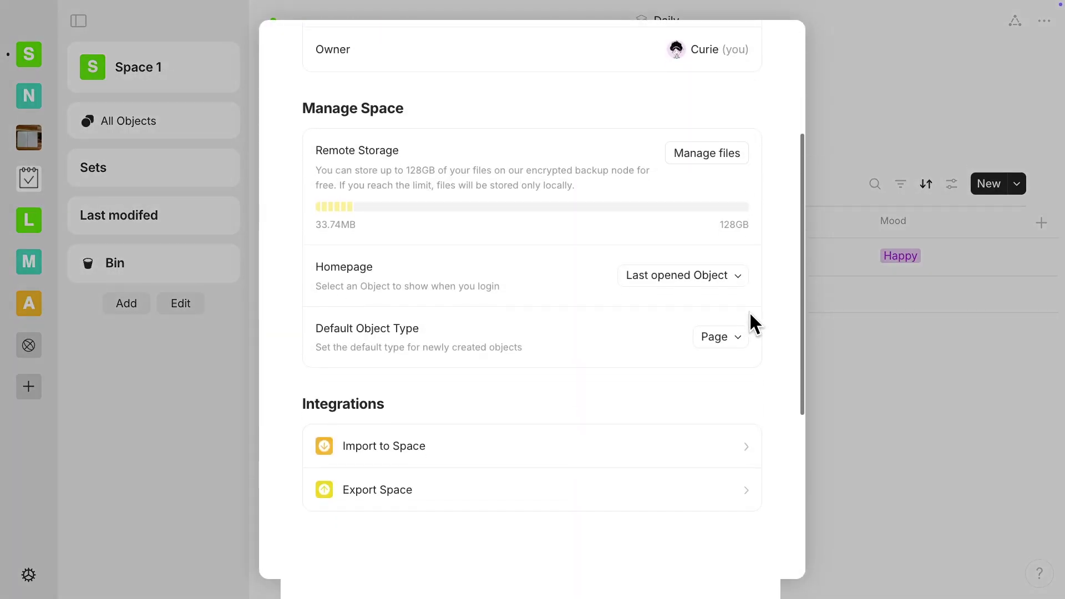
pyautogui.click(610, 329)
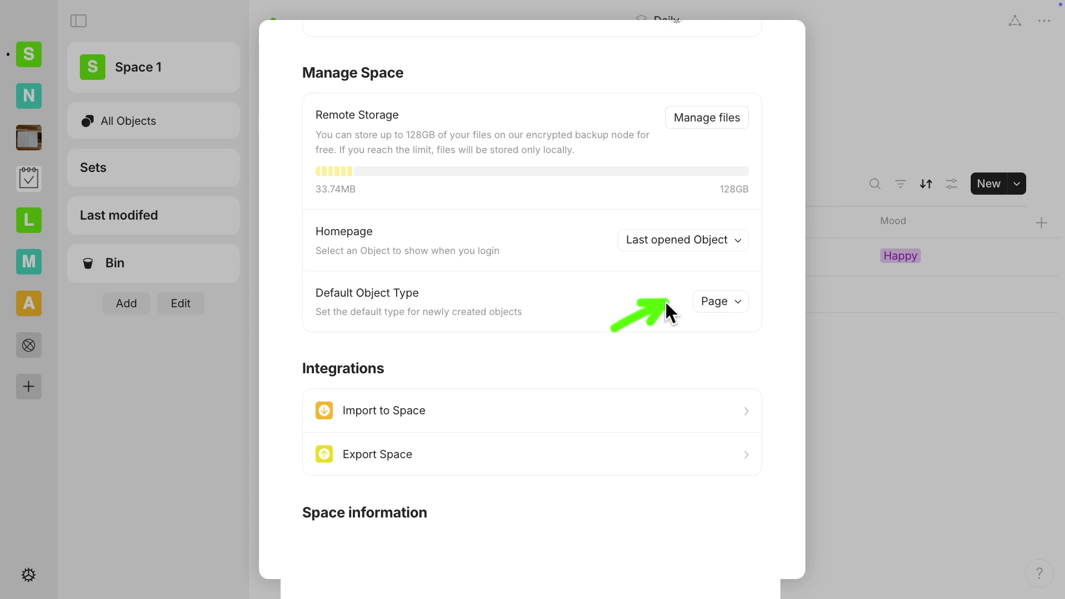
pyautogui.click(737, 305)
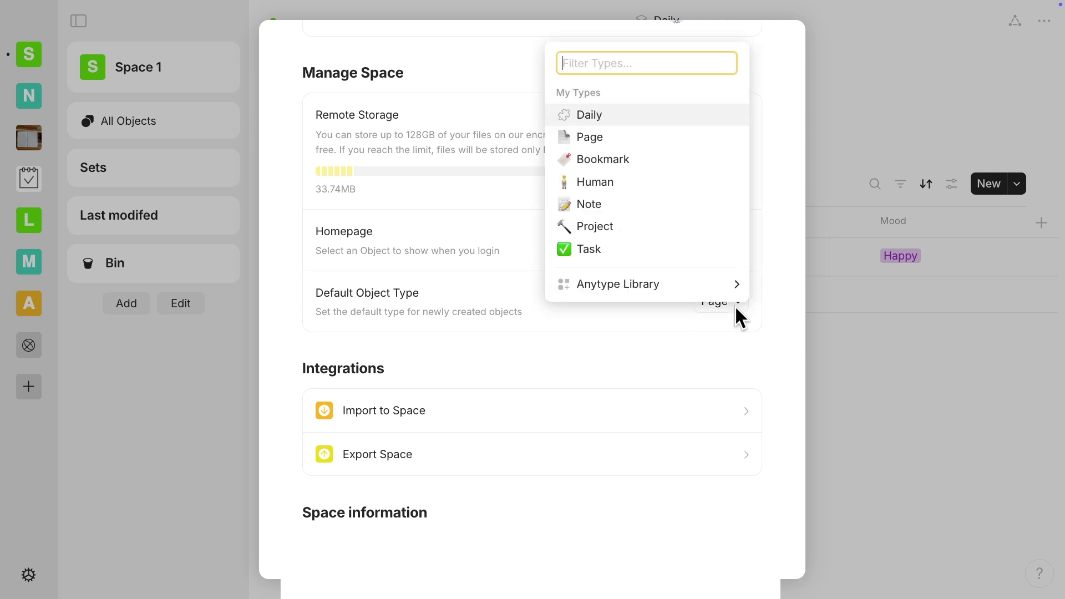
pyautogui.click(632, 111)
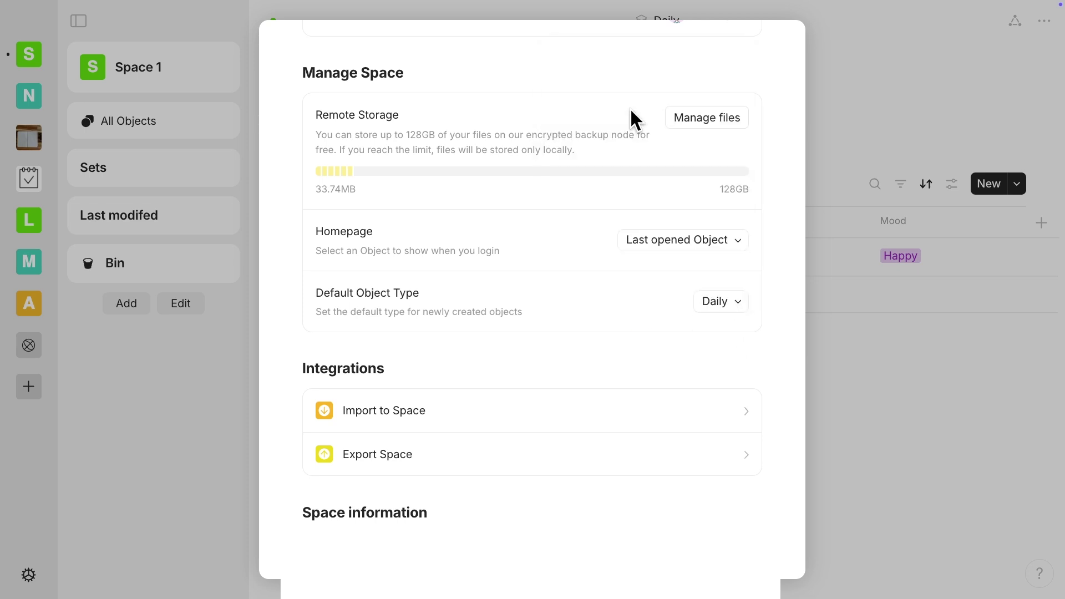
pyautogui.click(968, 411)
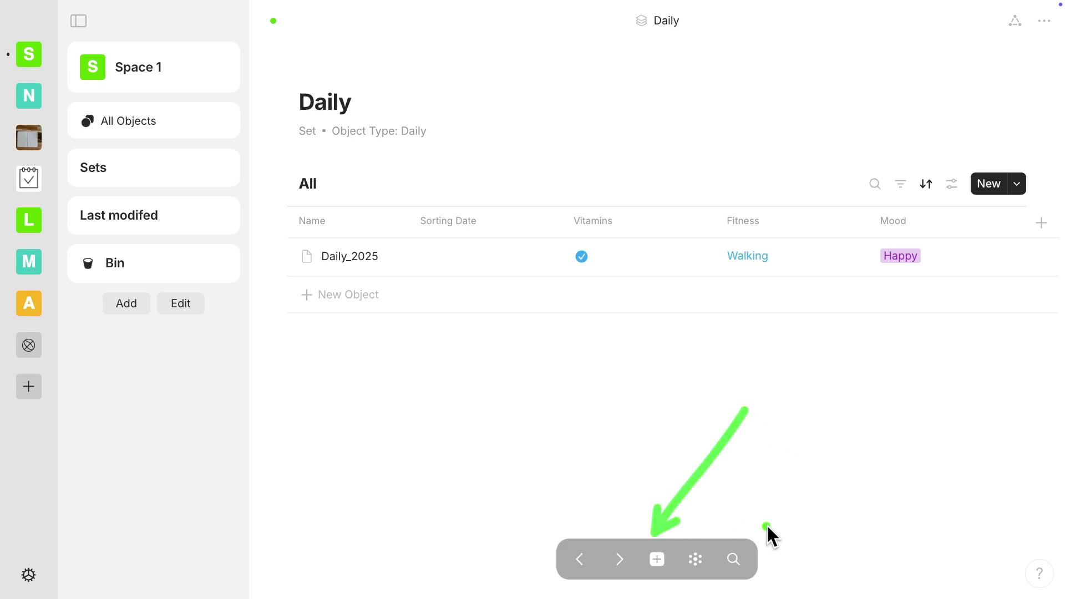
# Step: Create a new Daily object, then open the 25.12.2024 date page from the Last modifed calendar
pyautogui.click(659, 558)
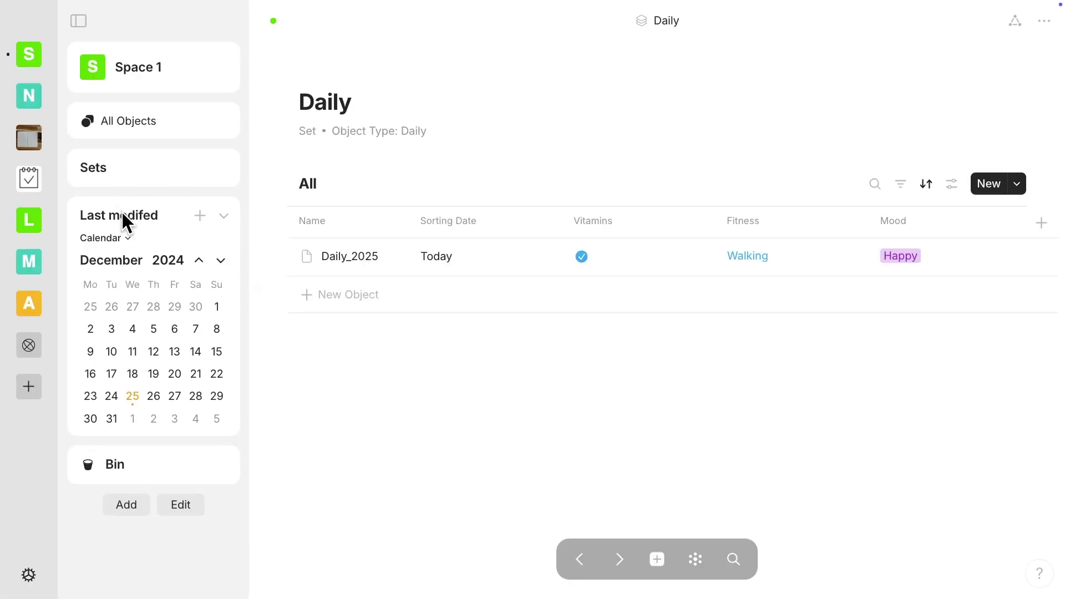
pyautogui.click(123, 215)
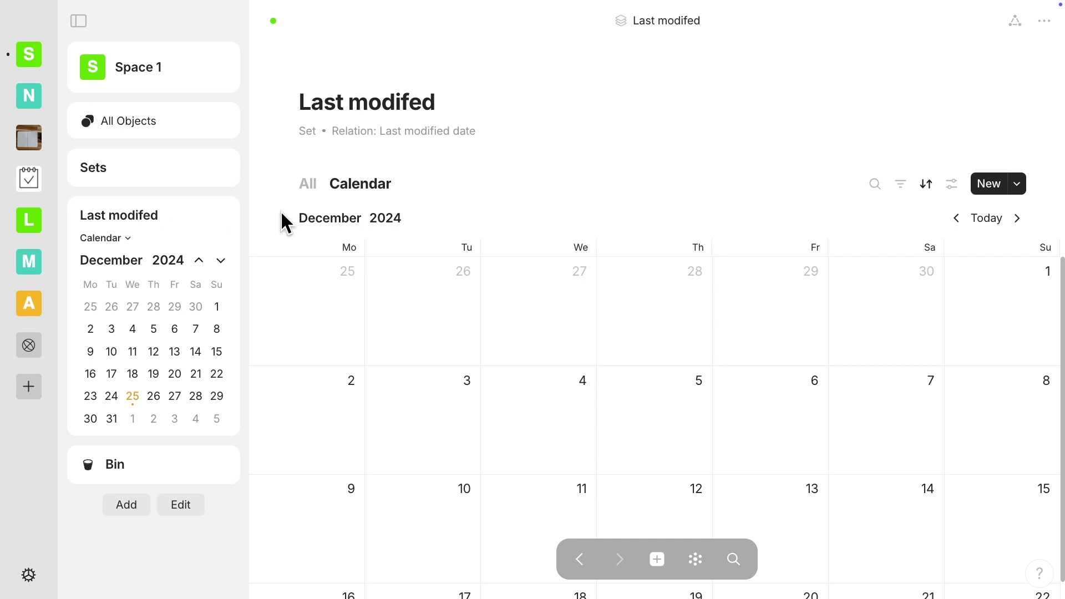
pyautogui.scroll(-5, 584, 148)
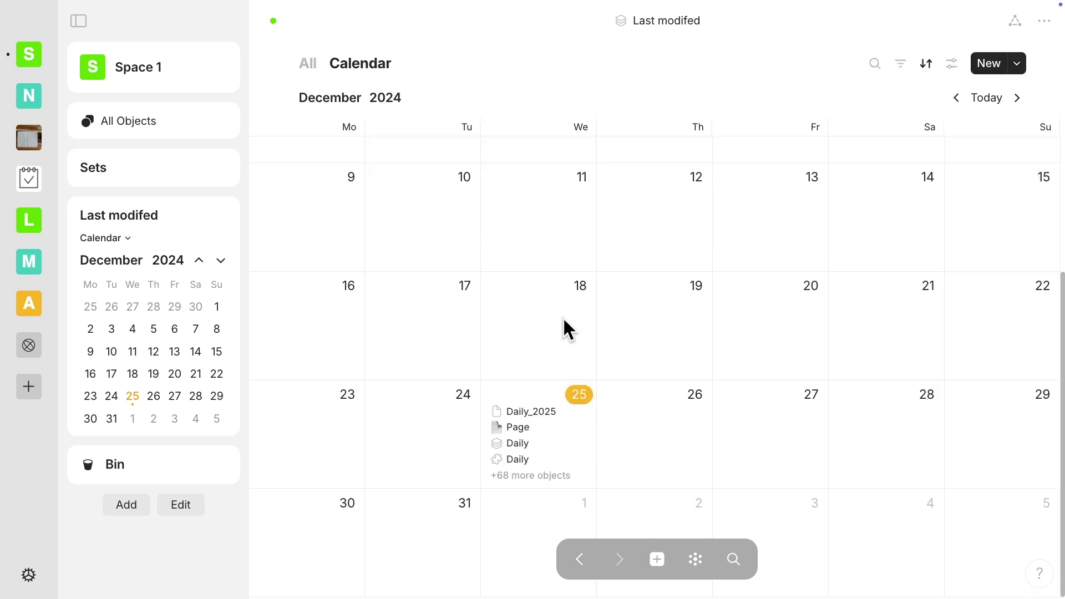
pyautogui.click(581, 395)
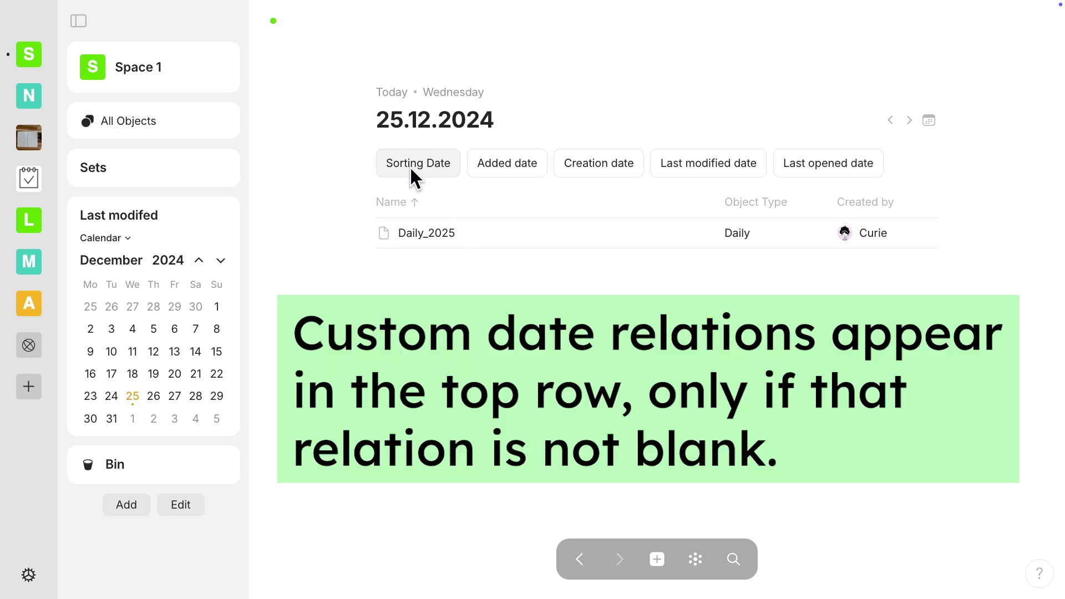
pyautogui.moveTo(300, 162); pyautogui.dragTo(371, 162)
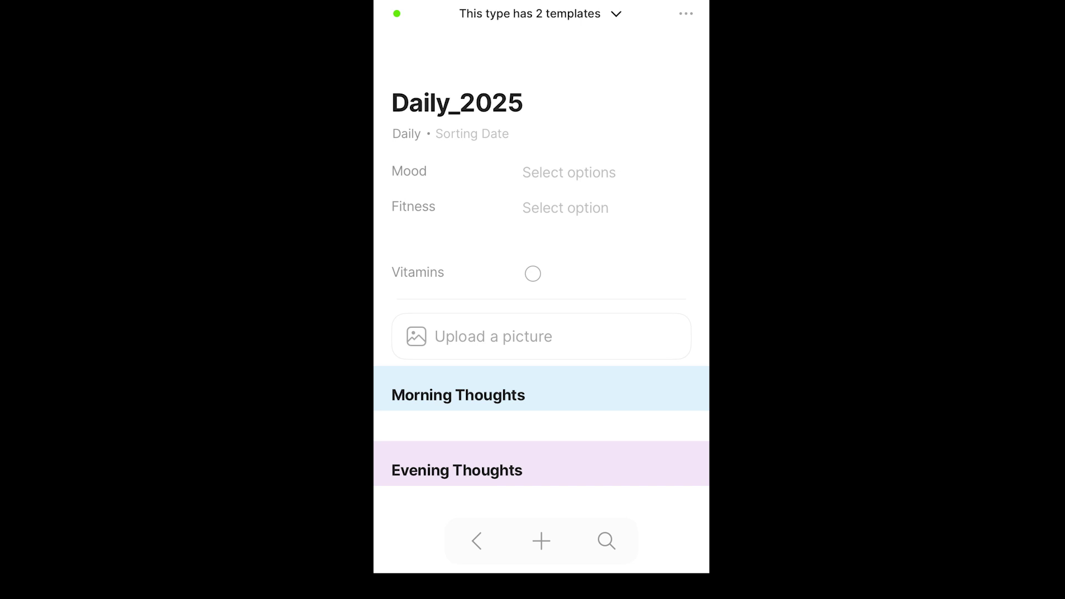
# Step: Go back to the Daily set table listing Daily_2025 with Vitamins ticked, Walking and Happy
pyautogui.click(476, 541)
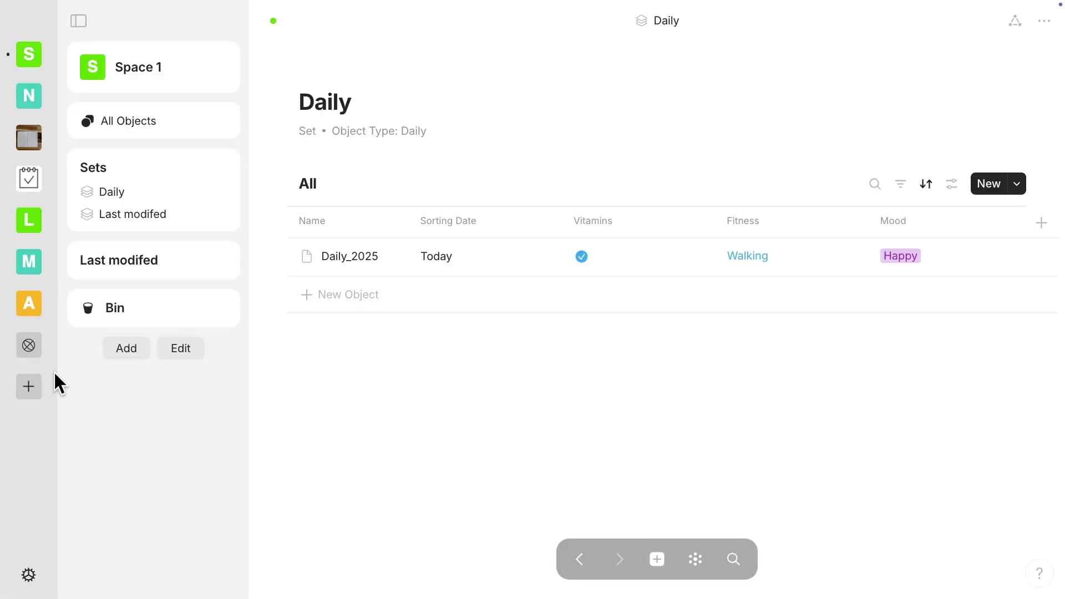
# Step: Create a new space by importing Anytype.Daily.zip as Any-Block data, without adding favorites
pyautogui.click(26, 389)
pyautogui.click(454, 407)
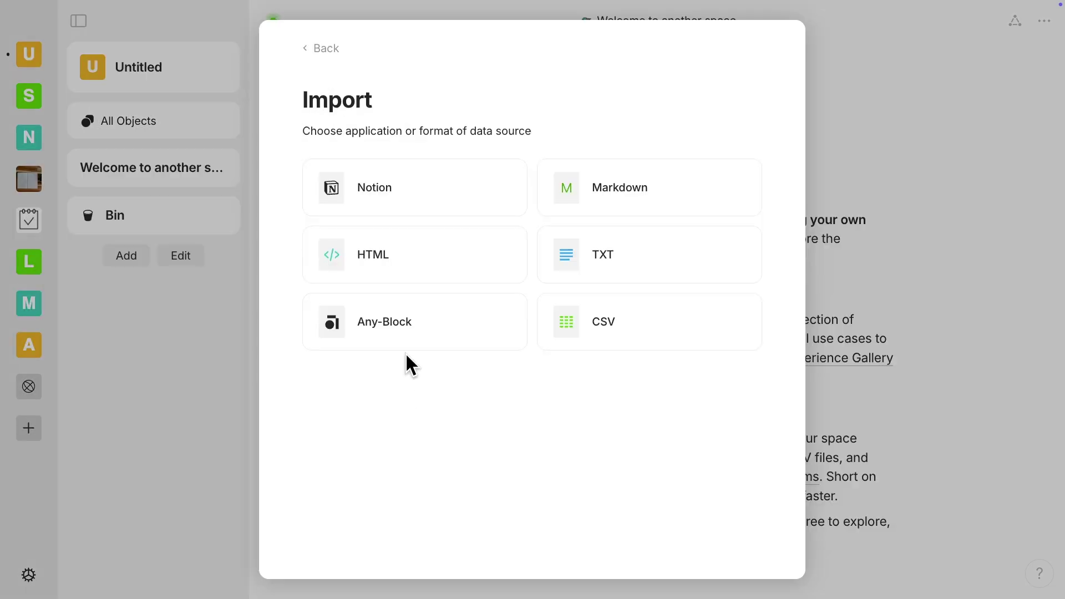
pyautogui.click(405, 337)
pyautogui.click(455, 192)
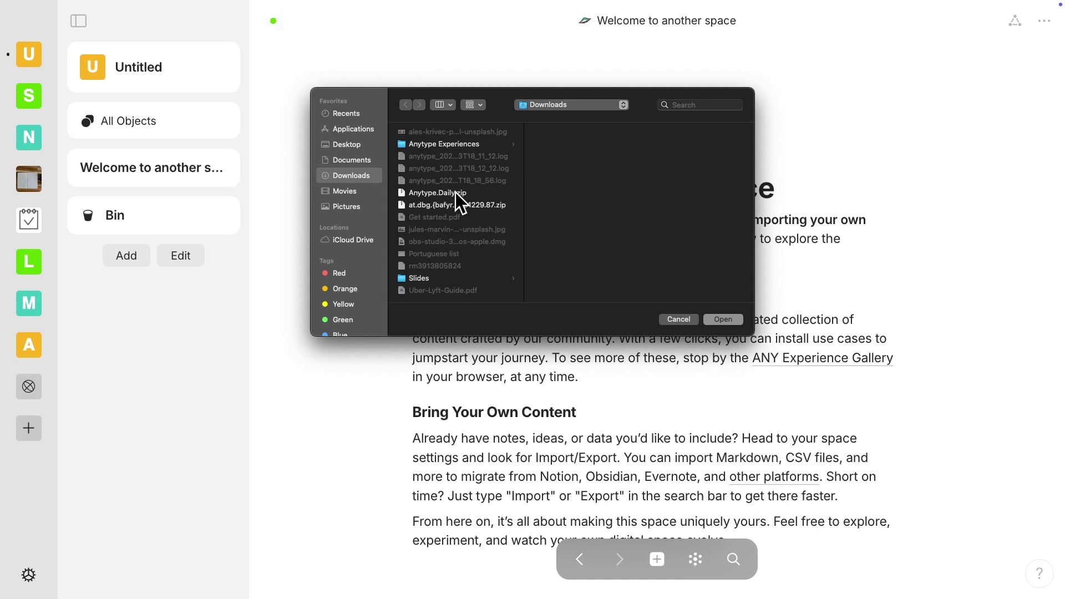
pyautogui.click(715, 320)
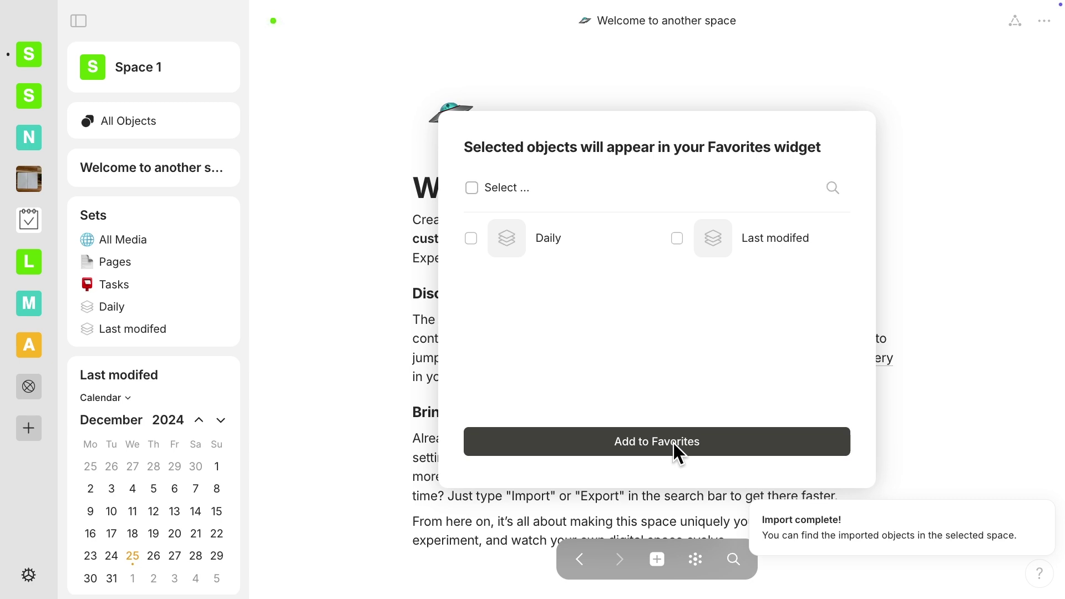
pyautogui.click(938, 447)
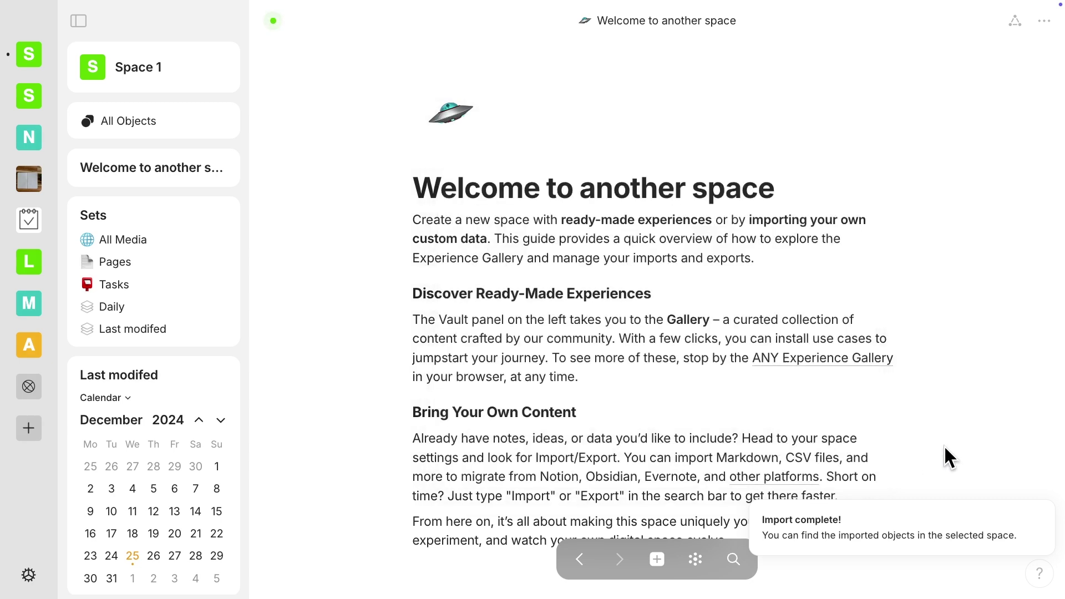
pyautogui.click(753, 504)
# Step: Find the Protobuf Import collection among the space's sets and collections and move it to the Bin
pyautogui.click(136, 121)
pyautogui.click(96, 97)
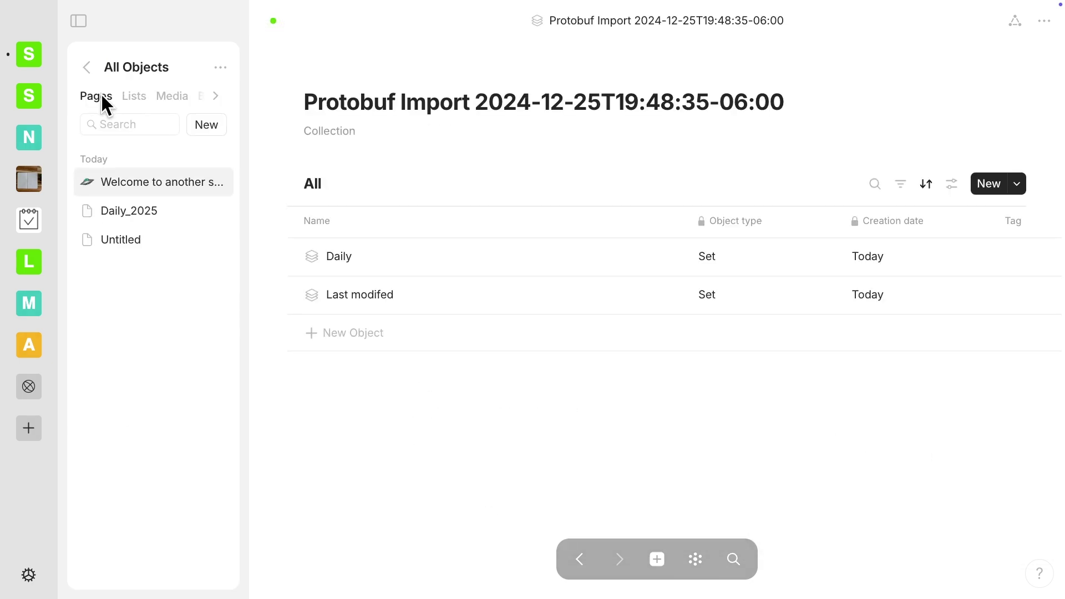
pyautogui.click(136, 98)
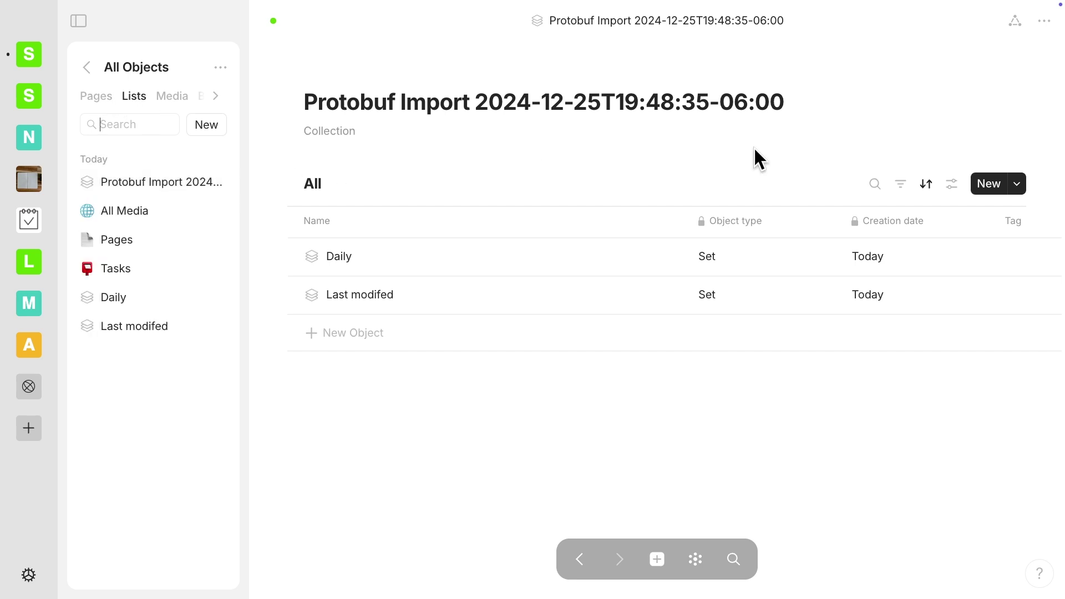
pyautogui.click(1046, 25)
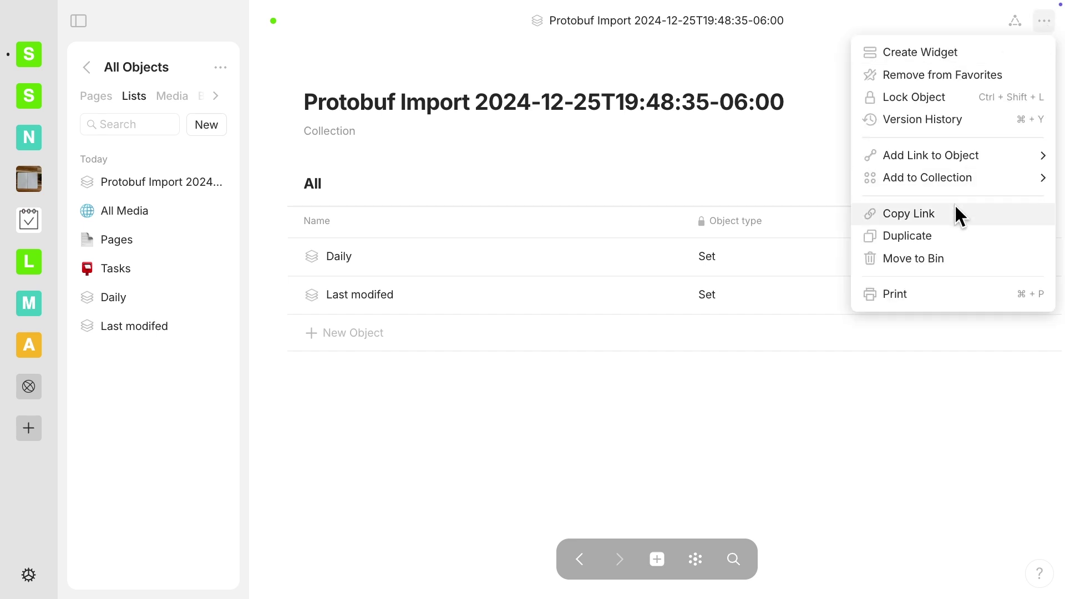
pyautogui.click(949, 261)
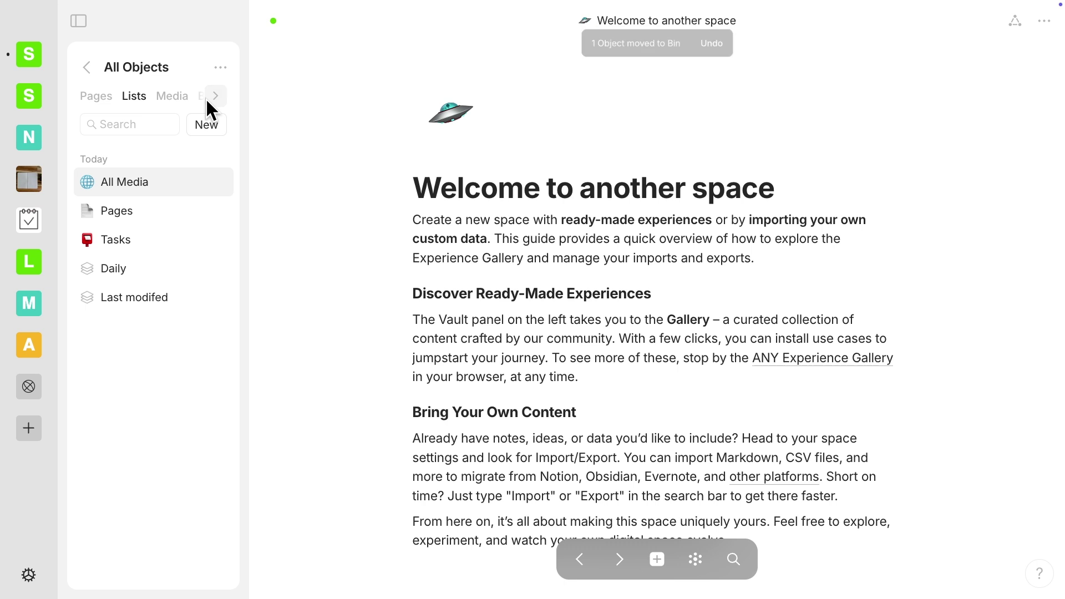
pyautogui.click(206, 124)
# Step: Set Space 1's default object type to Daily, then create a new Daily object
pyautogui.click(186, 67)
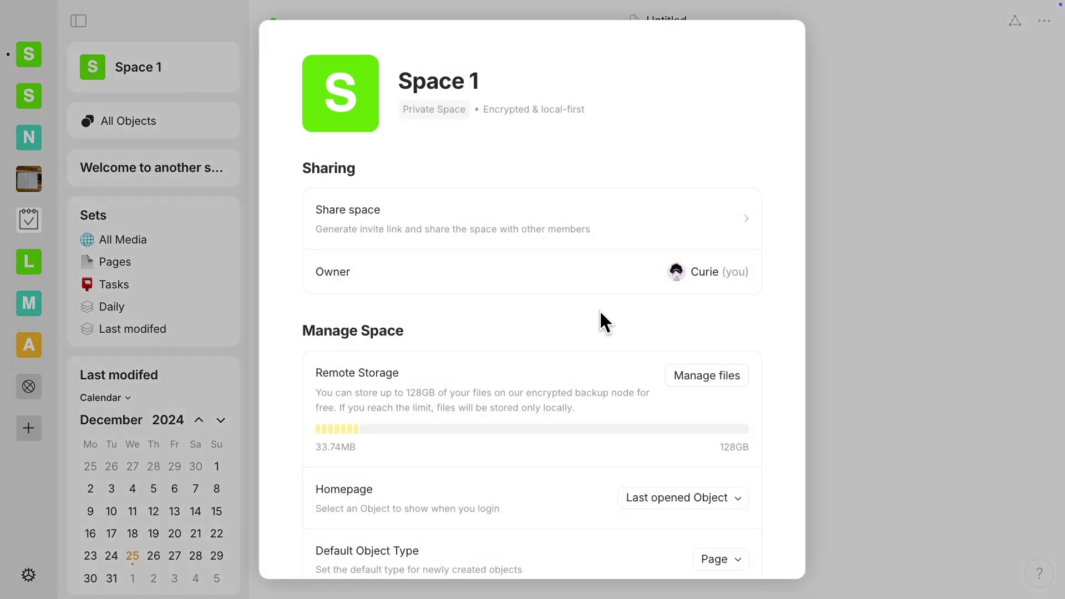
pyautogui.scroll(-2, 601, 314)
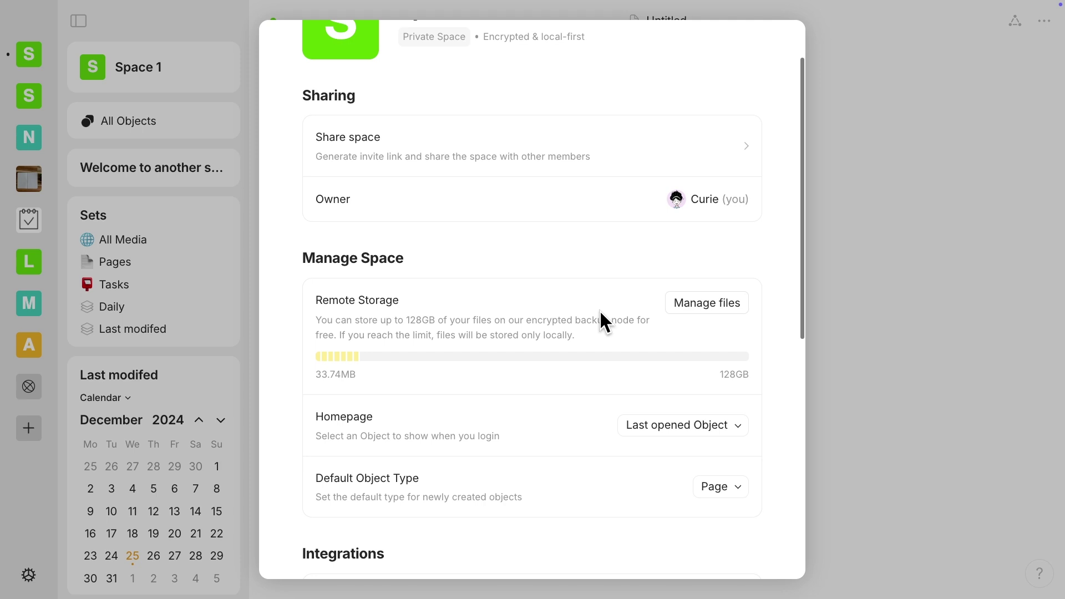
pyautogui.scroll(-7, 599, 309)
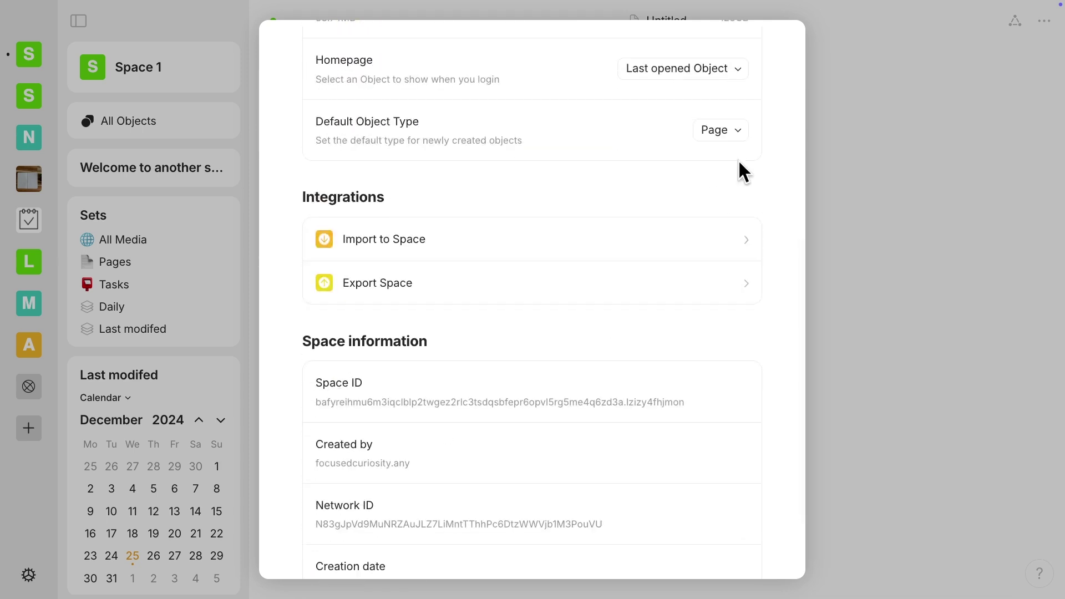
pyautogui.click(738, 131)
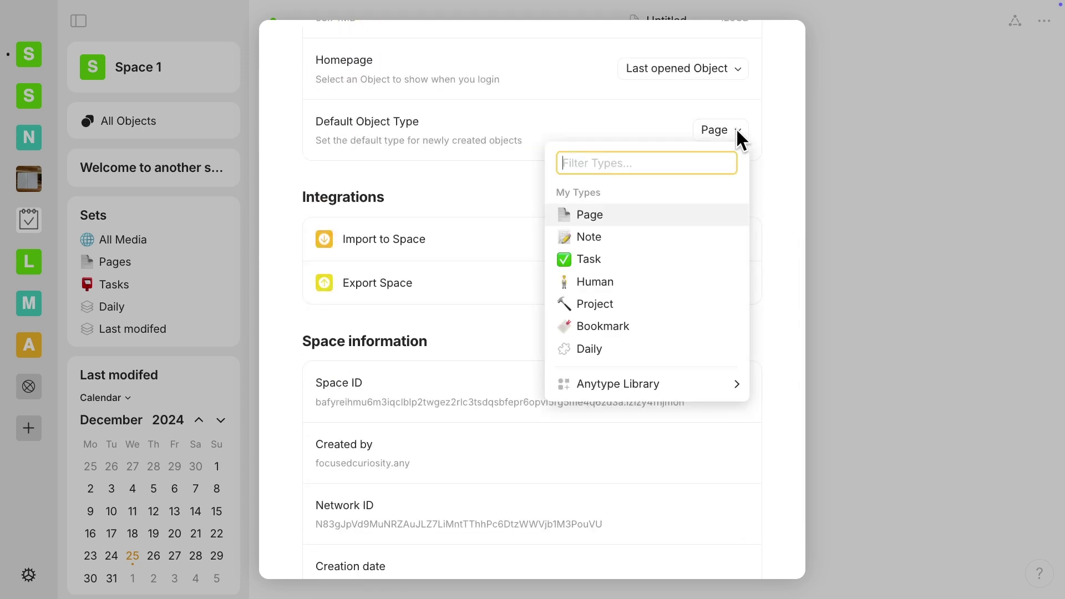
pyautogui.click(671, 350)
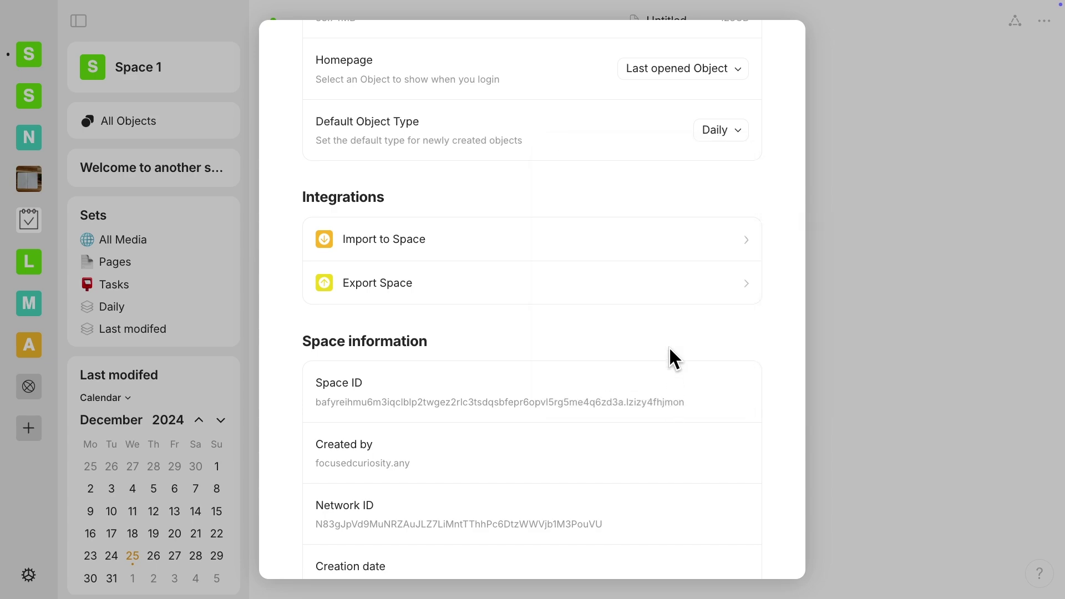
pyautogui.click(883, 288)
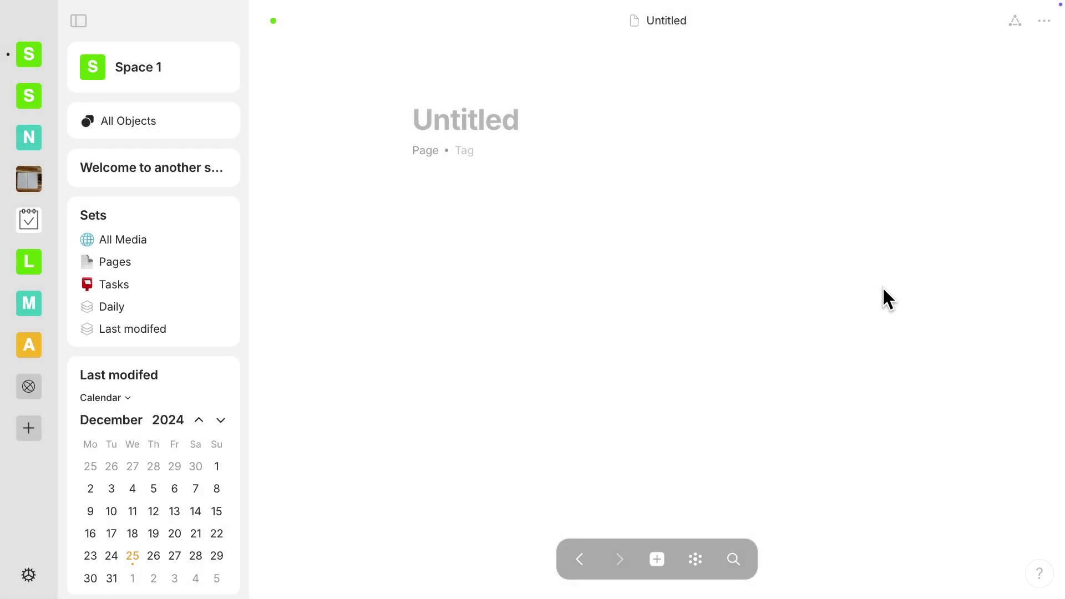
pyautogui.click(657, 559)
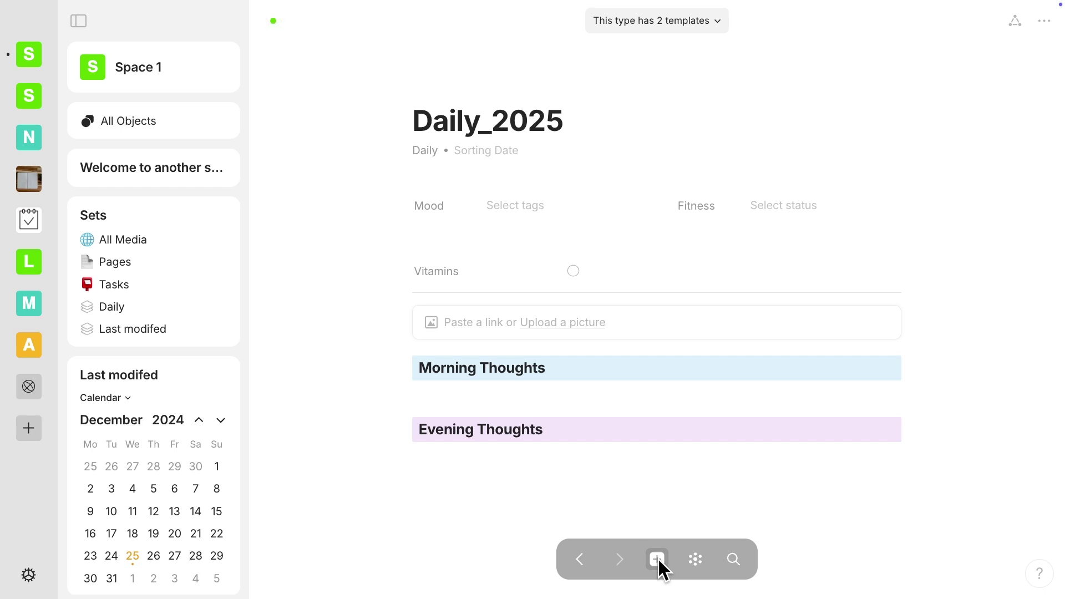